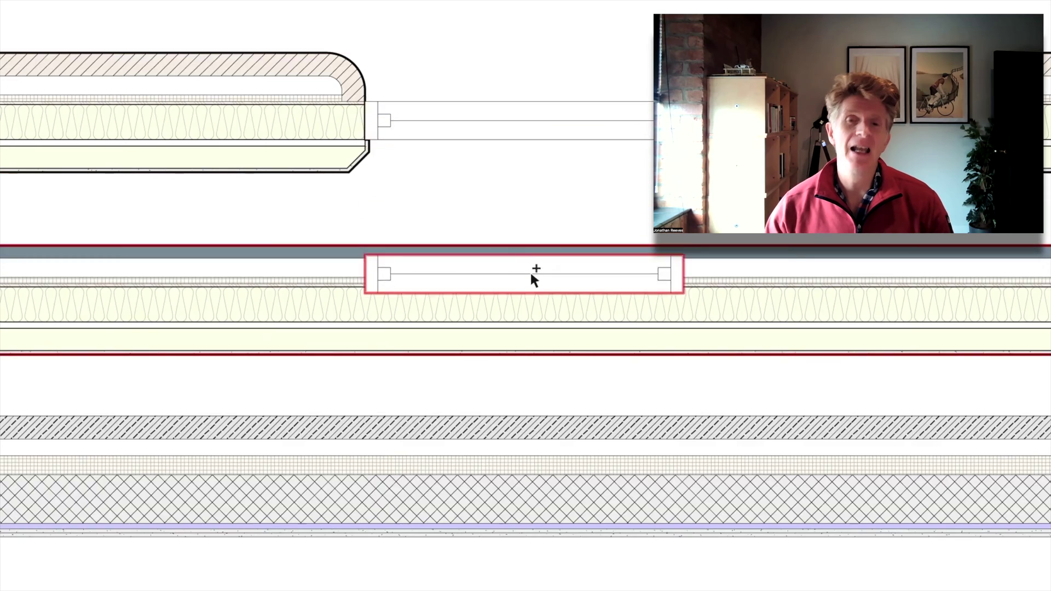
Place a window with the Window tool in the middle wall of the wall-section plan
left_click(530, 304)
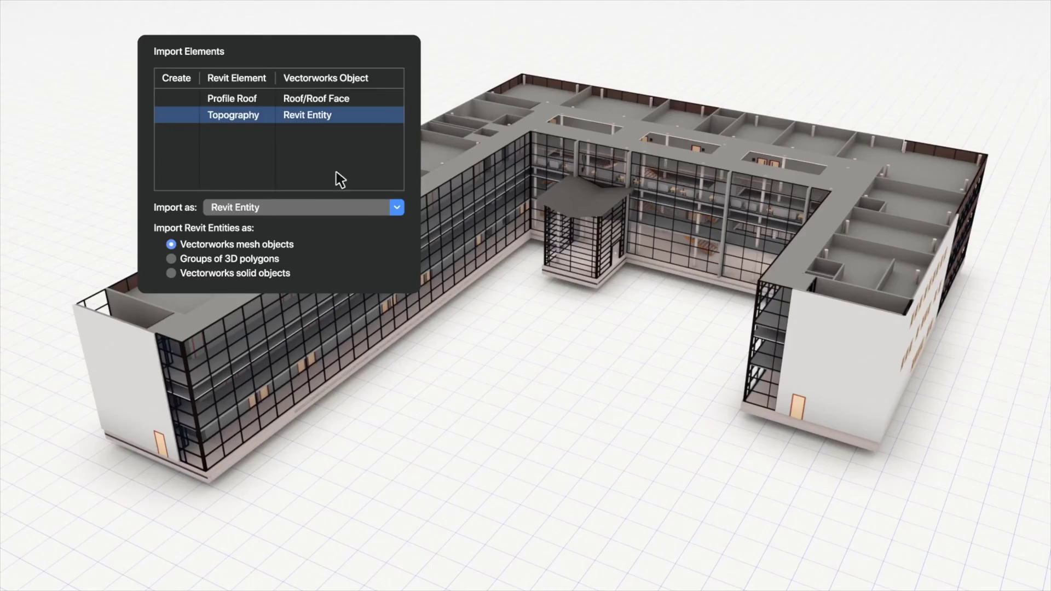
Import Topography as Site Model/Site Modifier, tick Create for roof and topography, and map the story to -01
left_click(308, 207)
left_click(284, 192)
left_click(176, 99)
left_click(177, 115)
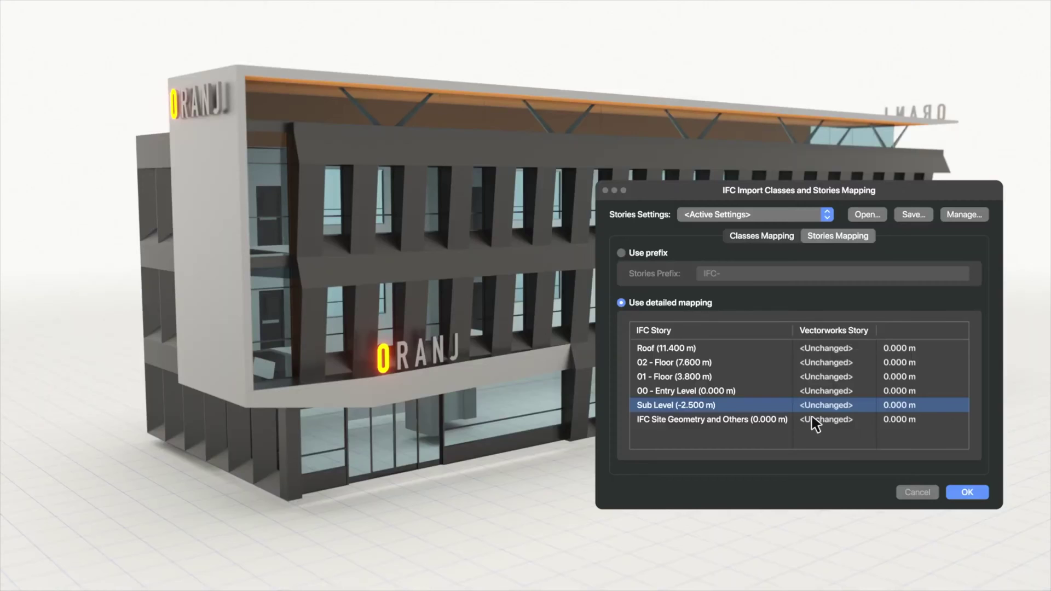
left_click(824, 405)
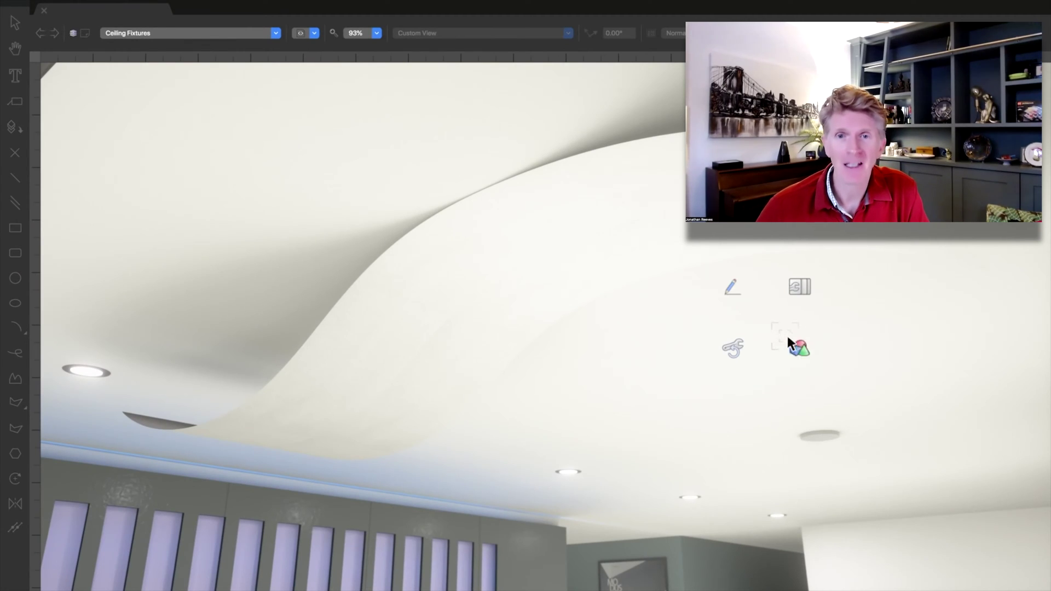
Push/Pull the wave ceiling face down by 10 and offset its edge 1.50cm
left_click(788, 340)
left_click(873, 347)
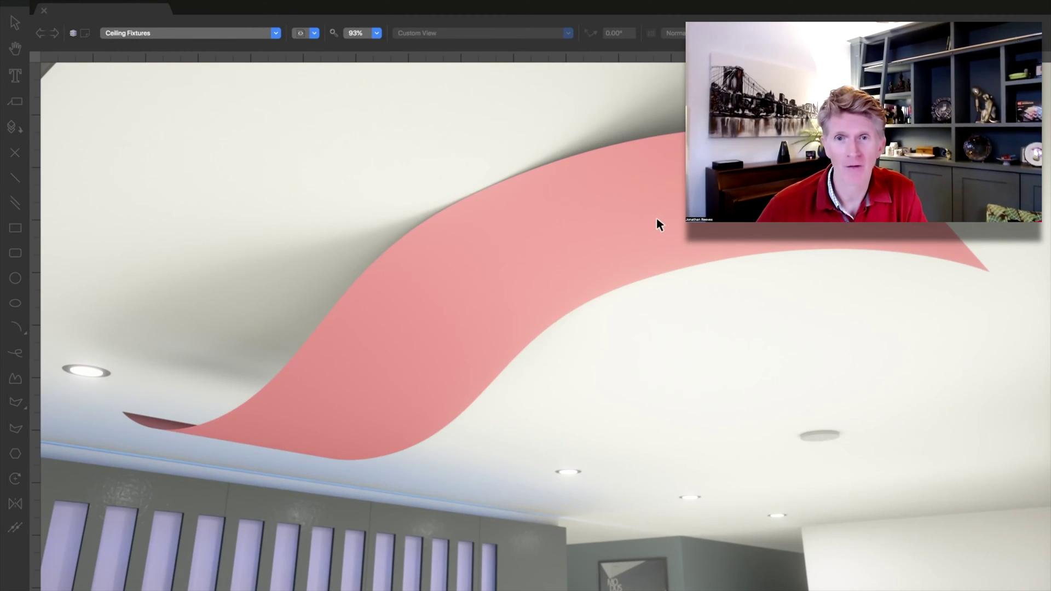
left_click(656, 218)
key("Tab")
type("10")
key("Return")
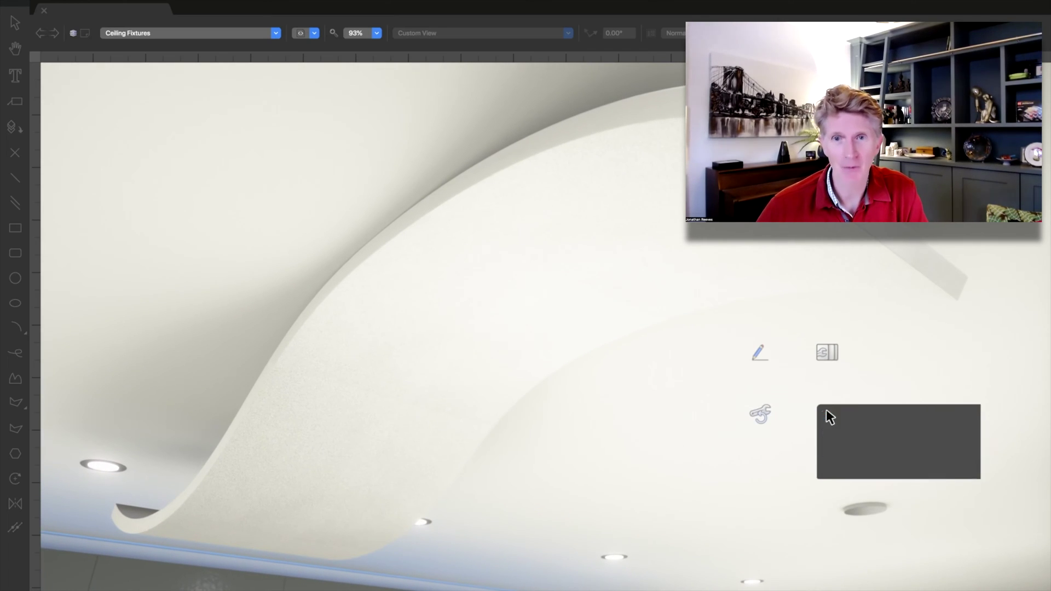
left_click(923, 412)
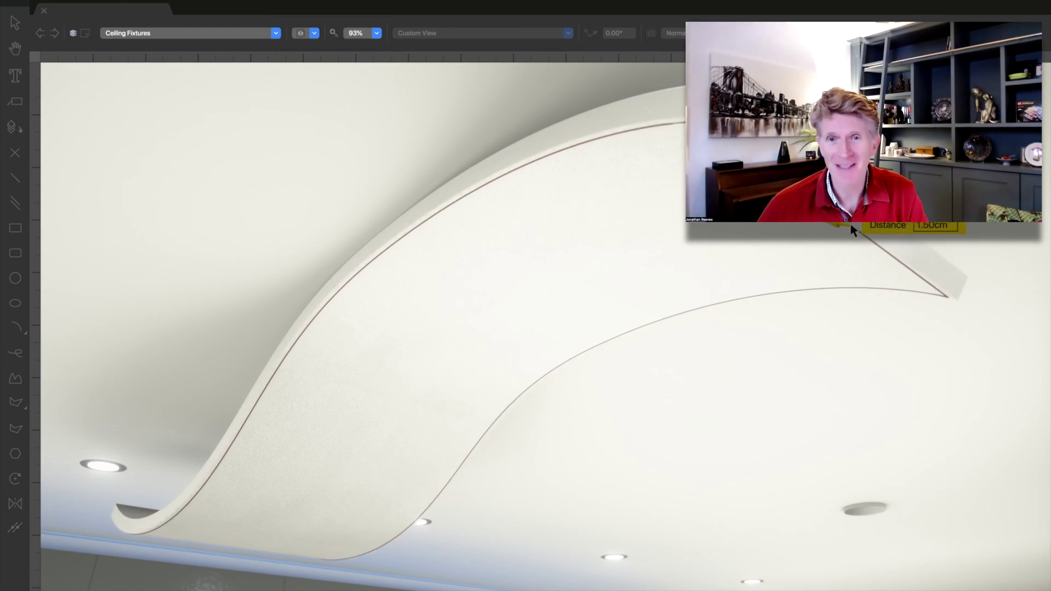
left_click(837, 228)
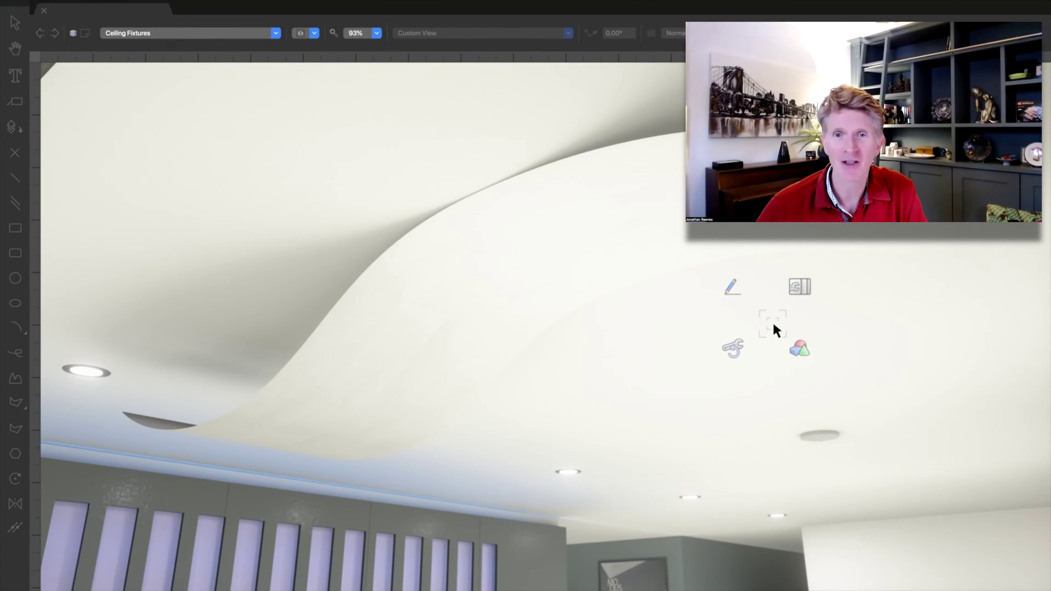
Redo the wave ceiling extrusion with a Push/Pull distance of 50
left_click(800, 349)
left_click(873, 350)
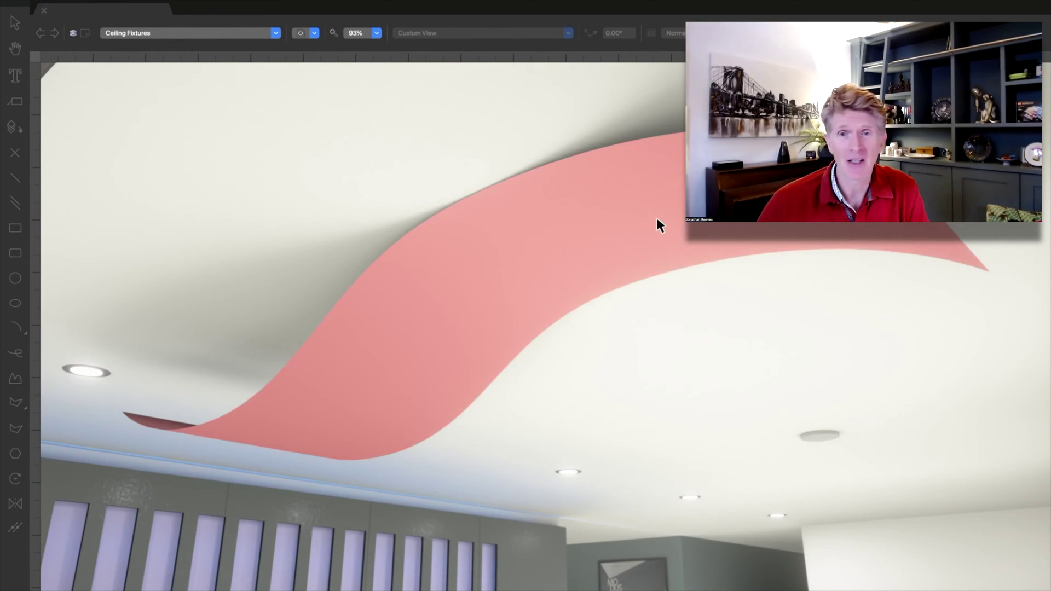
left_click(657, 219)
key("Tab")
type("50")
key("Return")
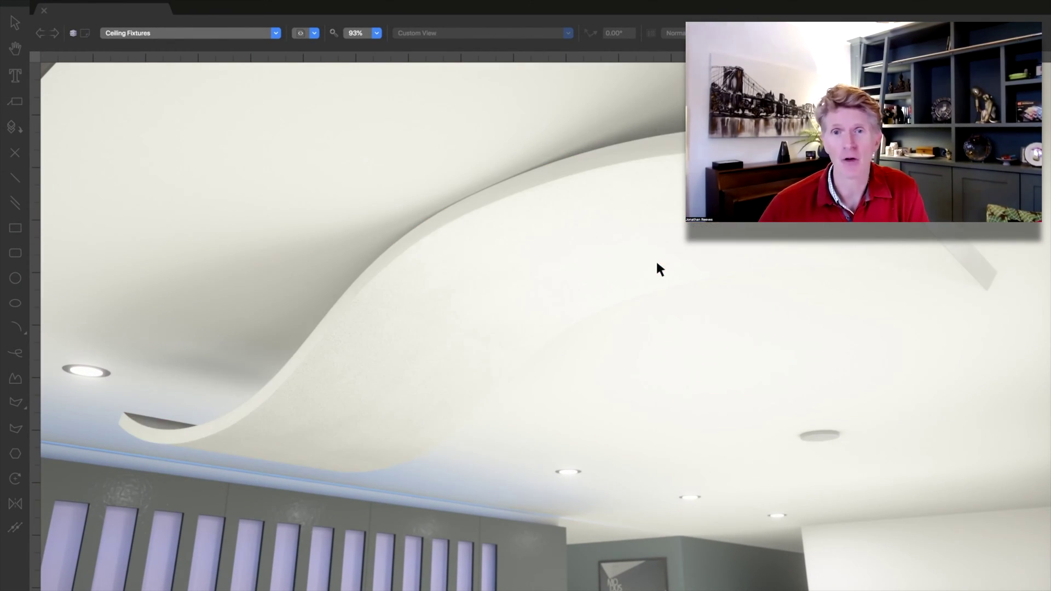
Offset the ceiling face's edge and recess the inner band
middle_click_drag(657, 270, 793, 387)
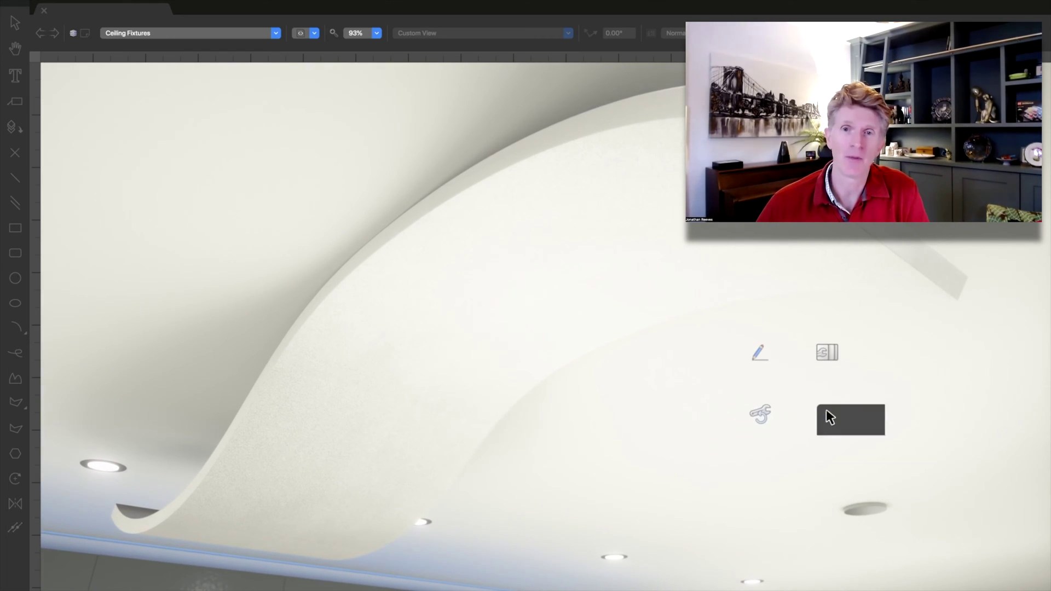
left_click(831, 417)
left_click(925, 412)
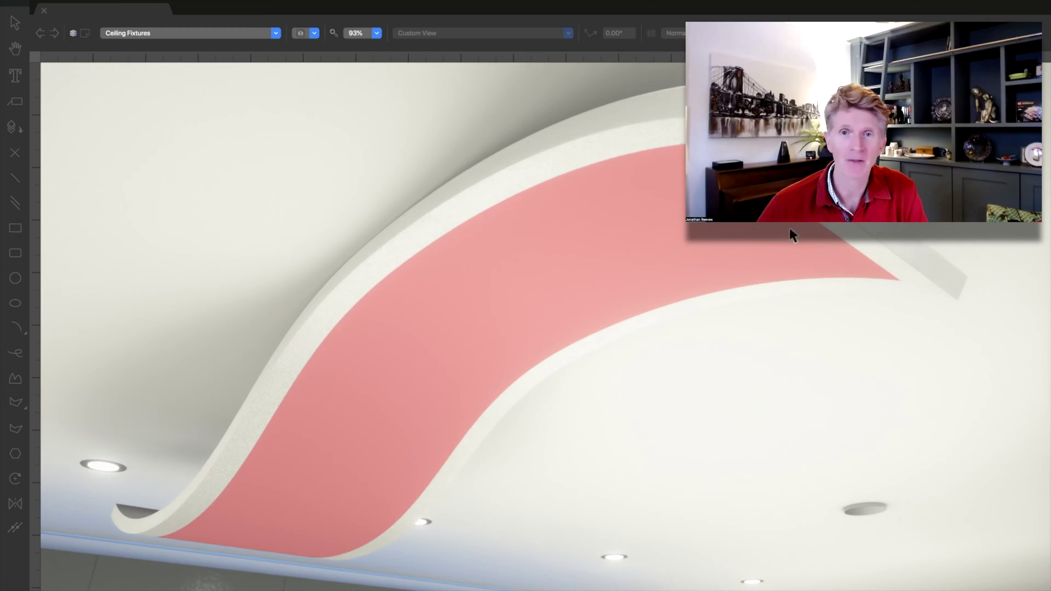
left_click(789, 228)
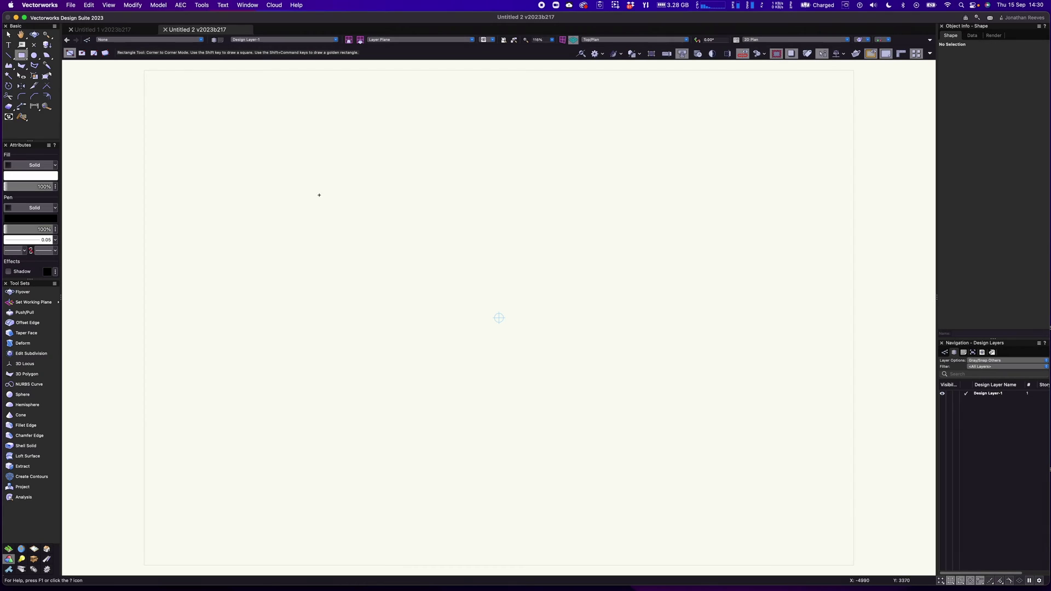
Draw a 9400 × 6210 rectangle and pull it into a 3118-tall box in Right Isometric
left_click(321, 200)
left_click(648, 416)
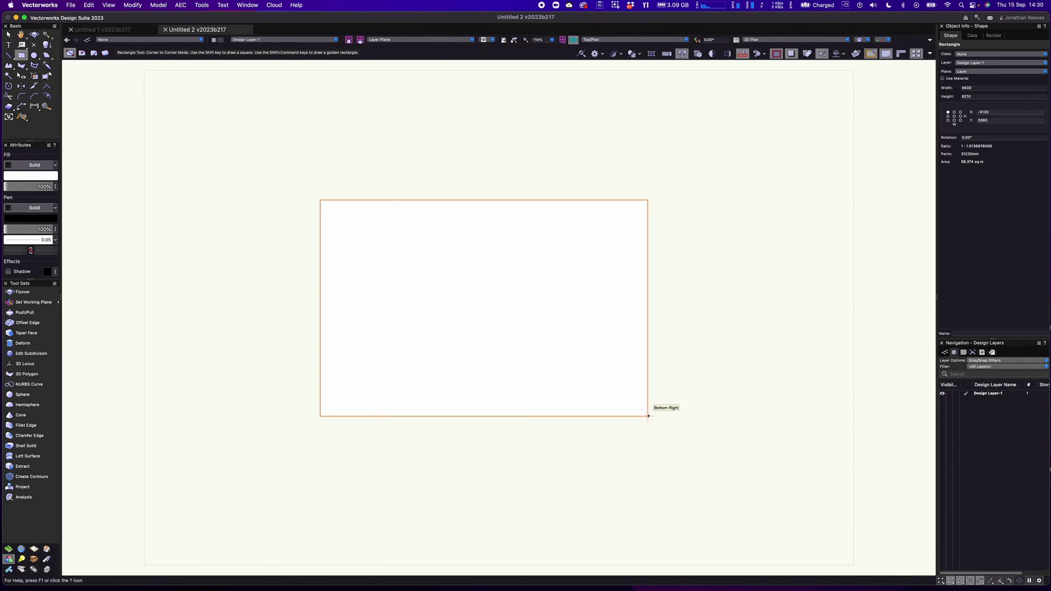
key("3")
left_click(521, 279)
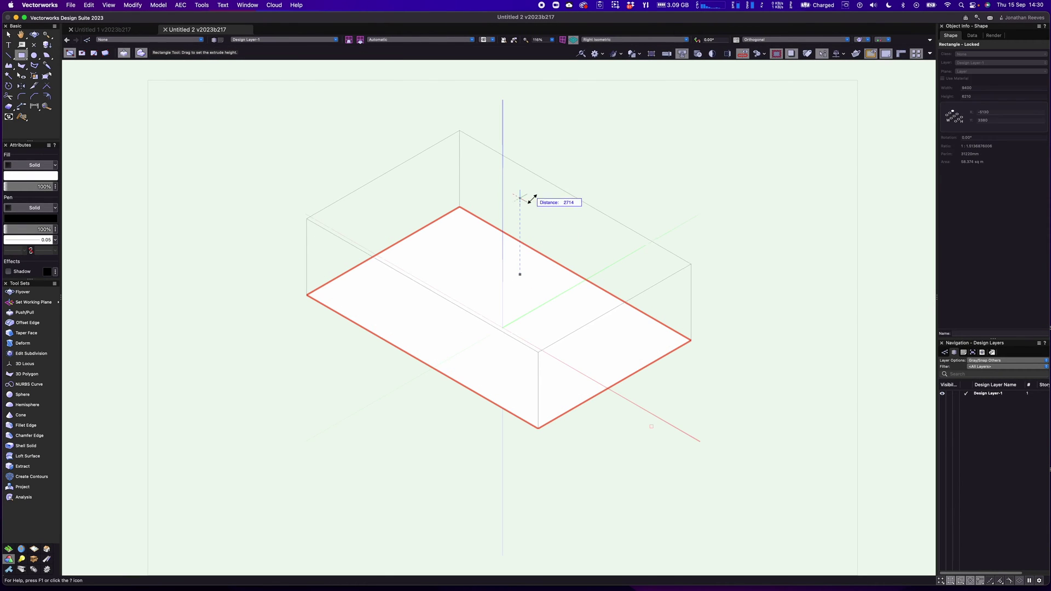
left_click(538, 186)
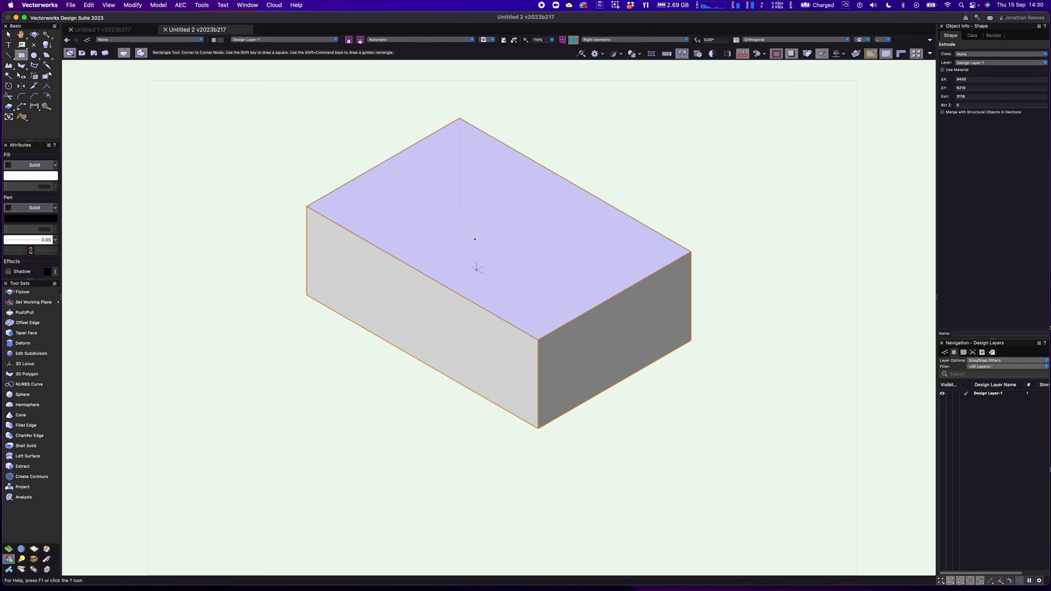
Draw a rectangle on the box's top face and push it down as a recess
left_click(482, 219)
left_click(538, 339)
left_click(534, 315)
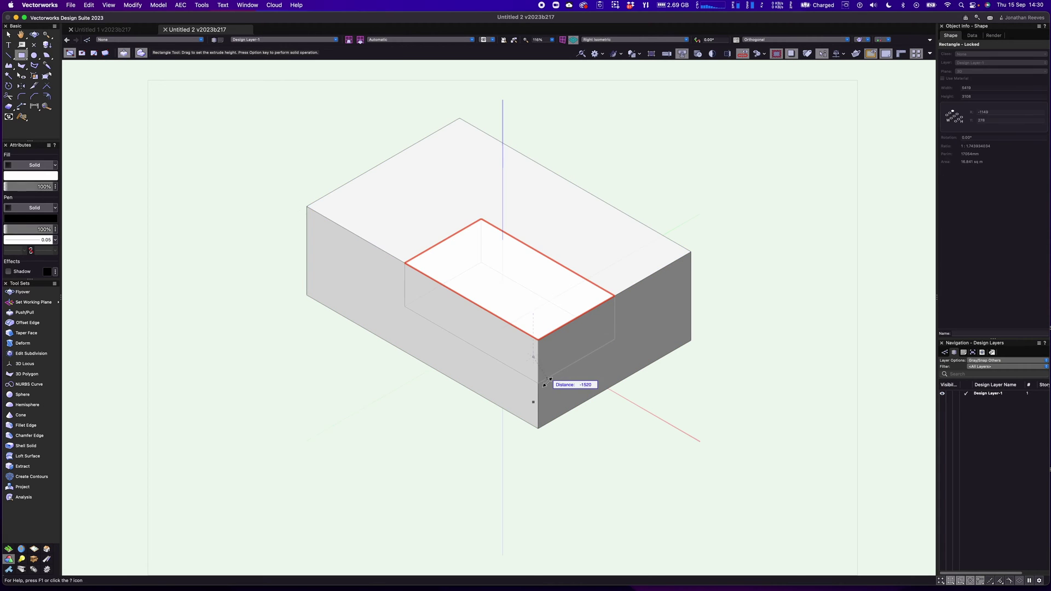
left_click(543, 377)
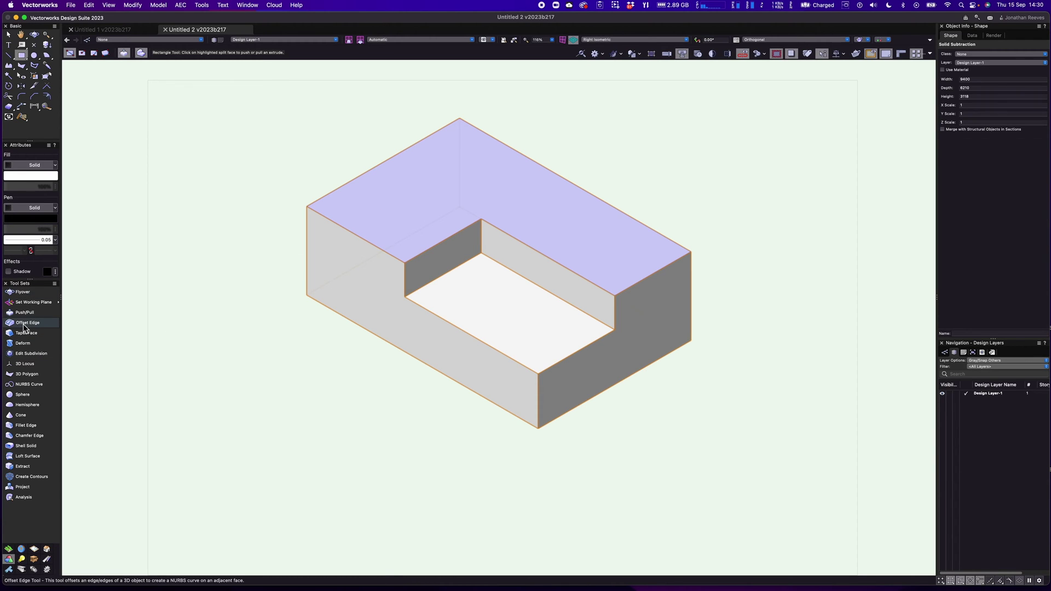
Float the 3D Modeling palette and use Offset Edge on the recess edges to push two descending steps
left_click_drag(29, 533, 186, 233)
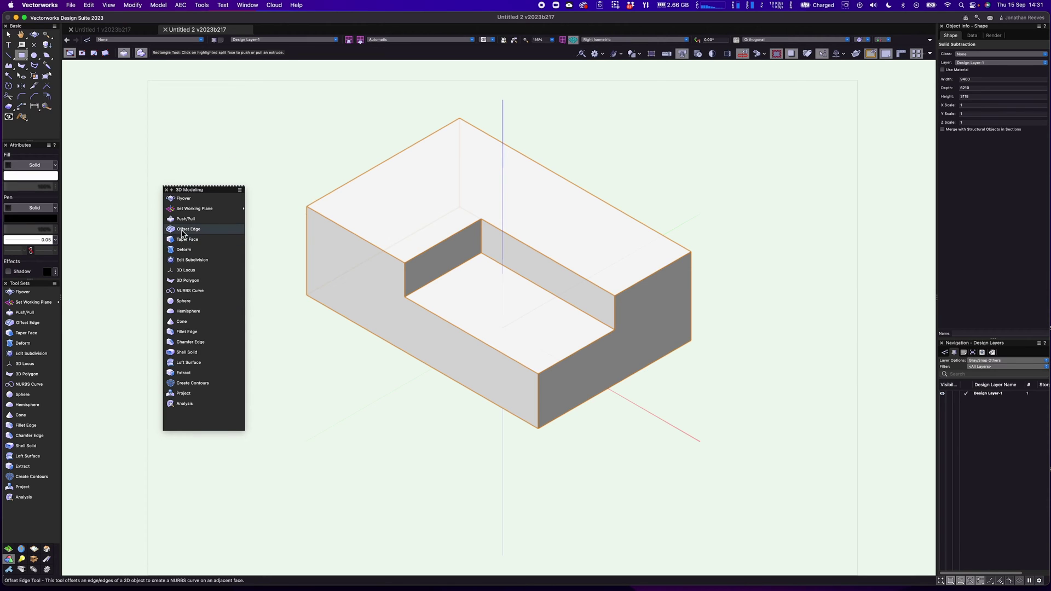
left_click(183, 232)
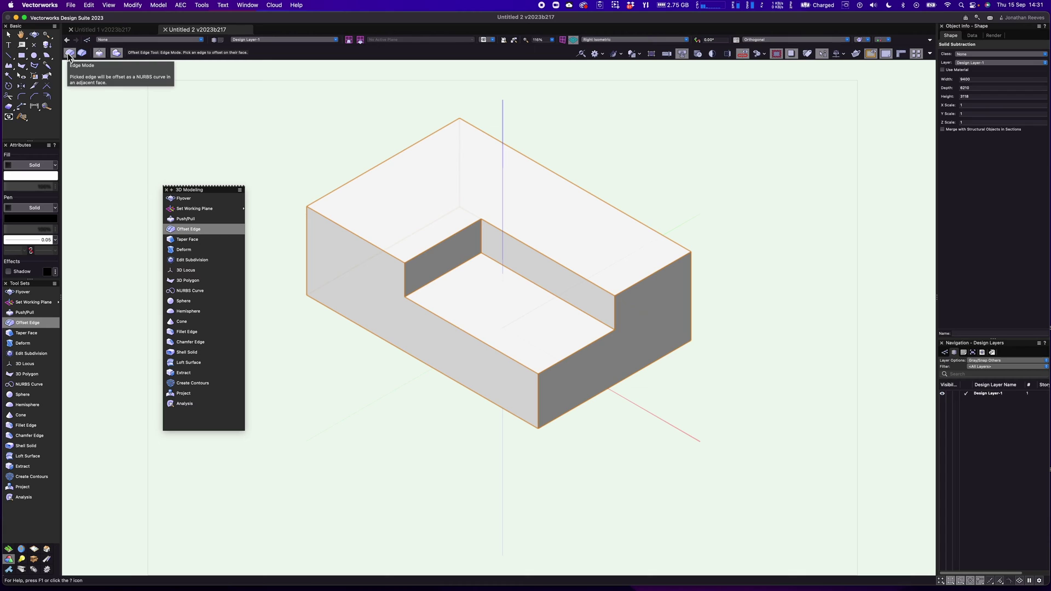
left_click(463, 335)
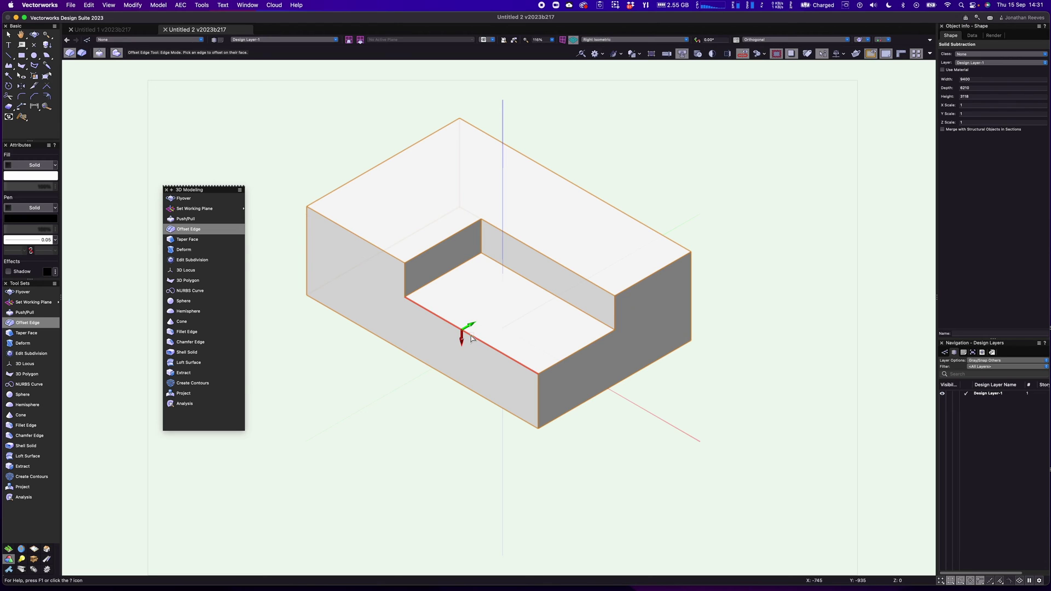
left_click(491, 313)
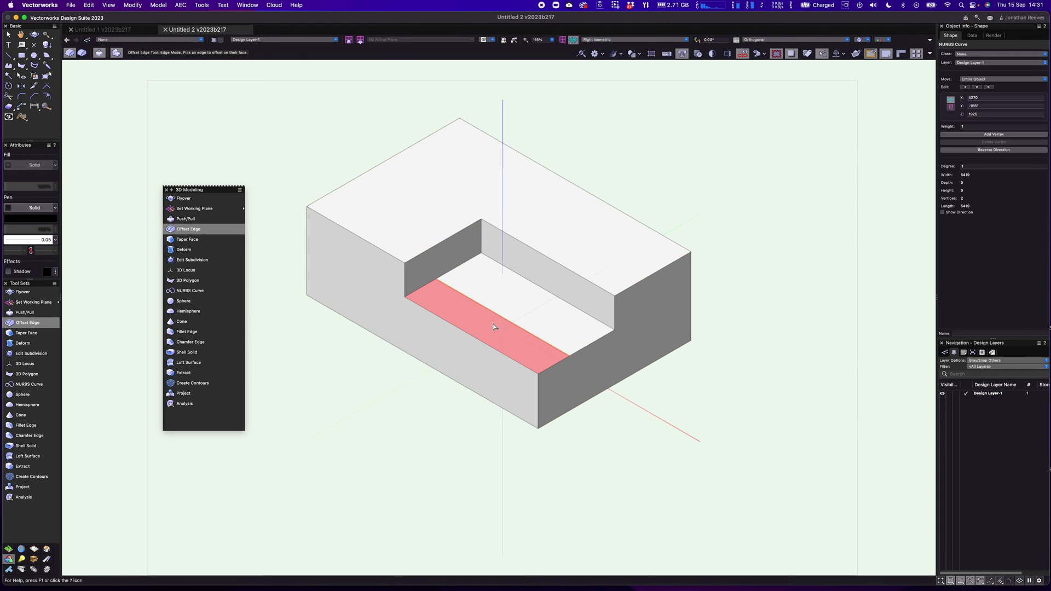
left_click(492, 375)
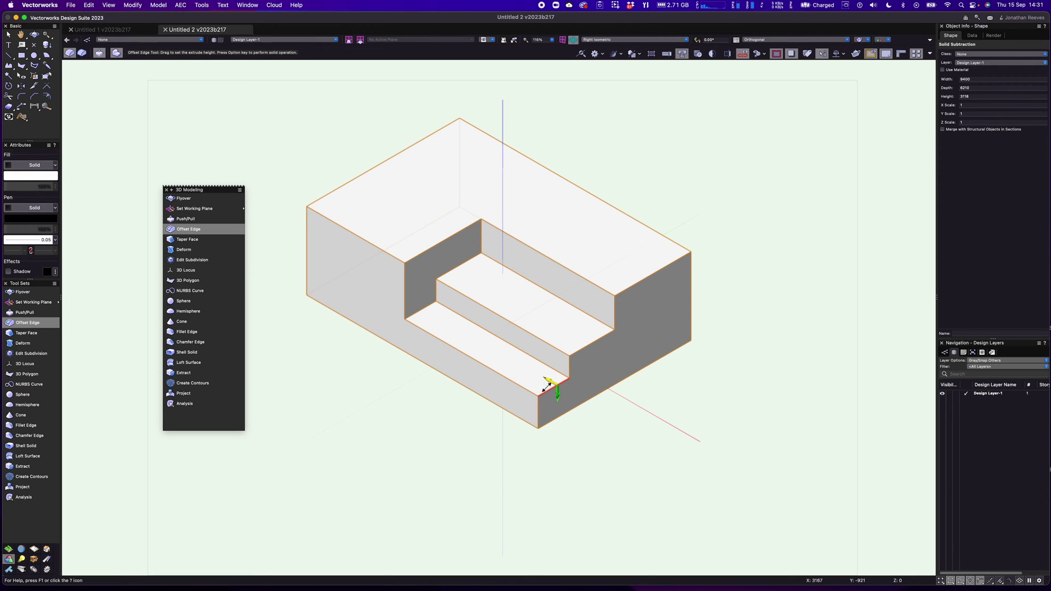
left_click(517, 363)
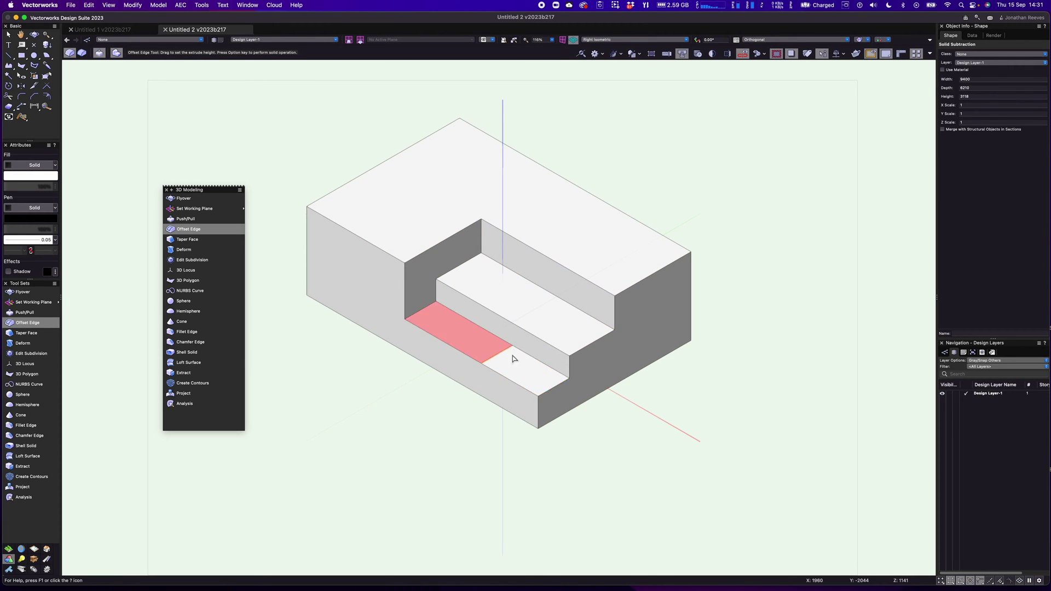
left_click(534, 414)
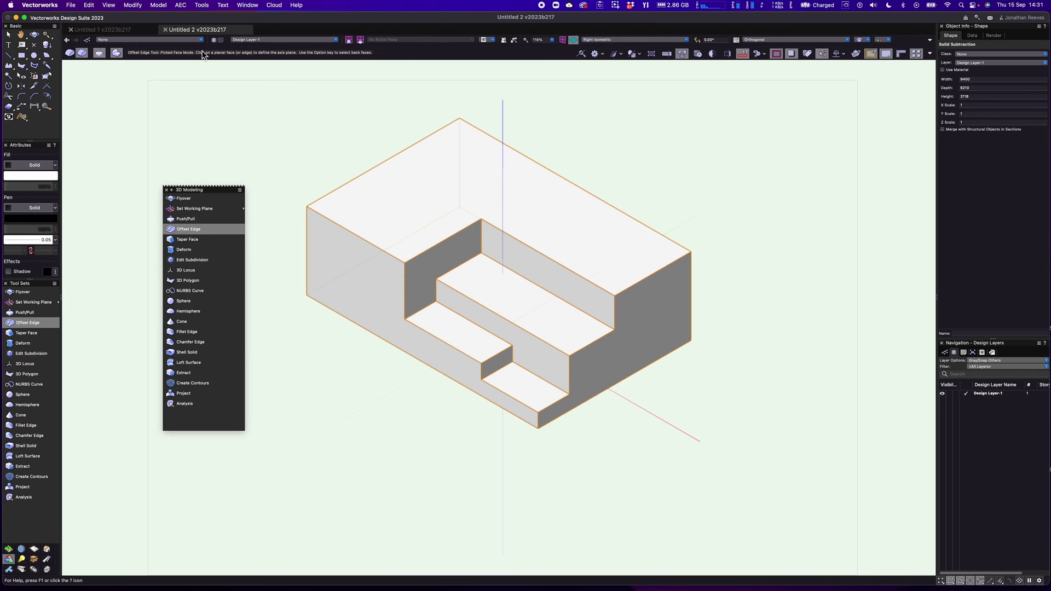
Offset the block's top face inward by 484 and sink the inner area down
left_click(428, 156)
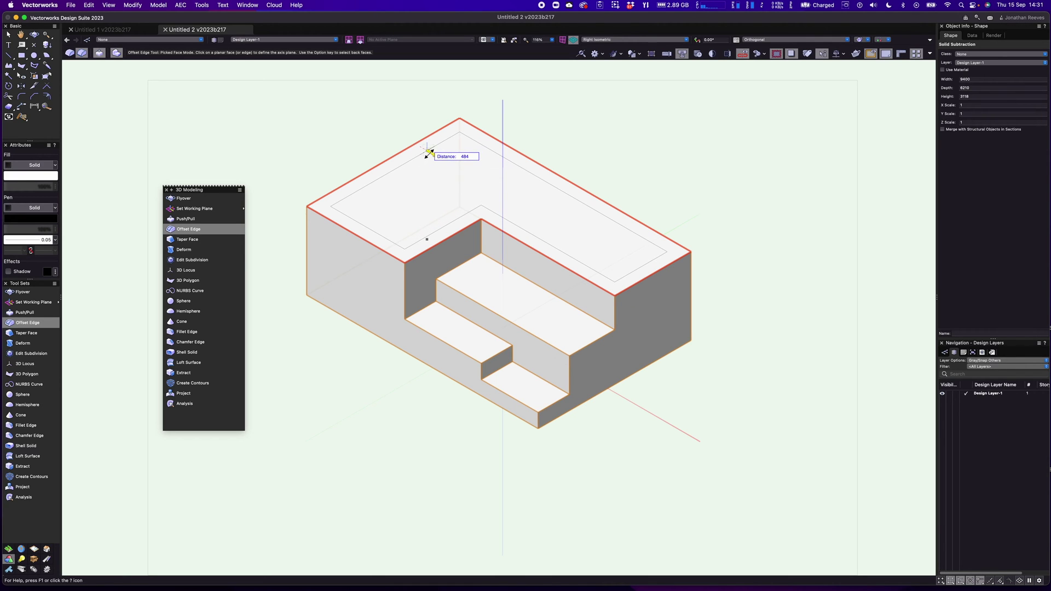
left_click(428, 153)
left_click(611, 251)
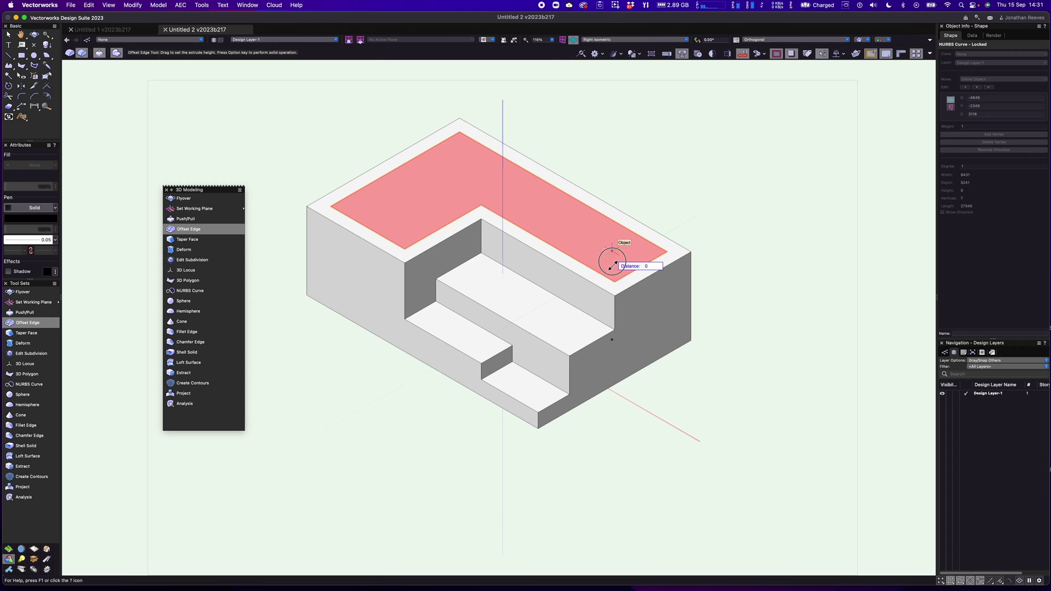
left_click(614, 314)
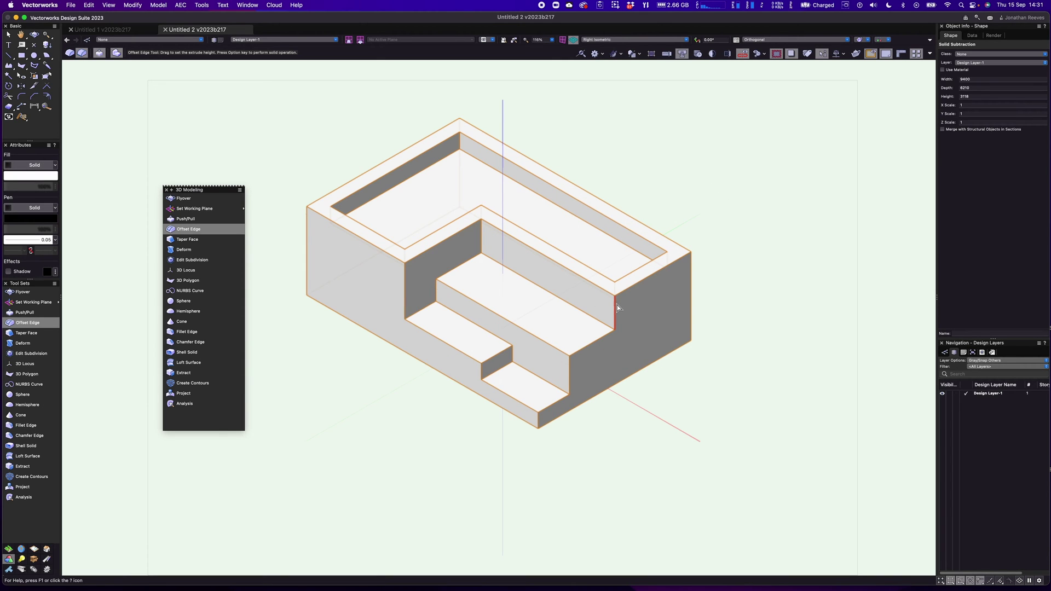
middle_click_drag(540, 348, 584, 375, "super")
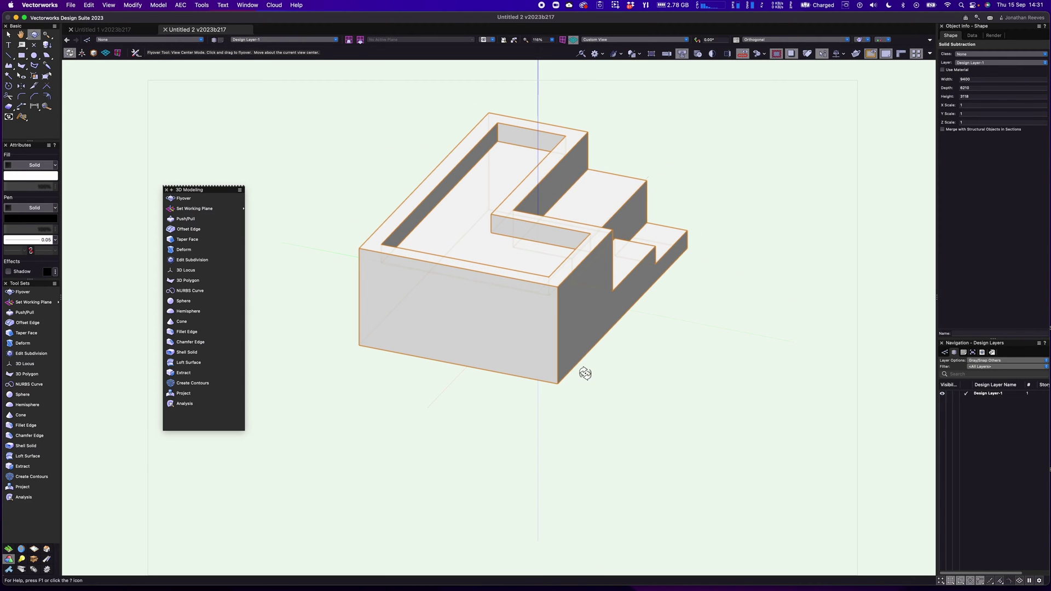
Draw a circle on the block's front face, push it through as a hole, and view from above
left_click_drag(585, 373, 527, 395)
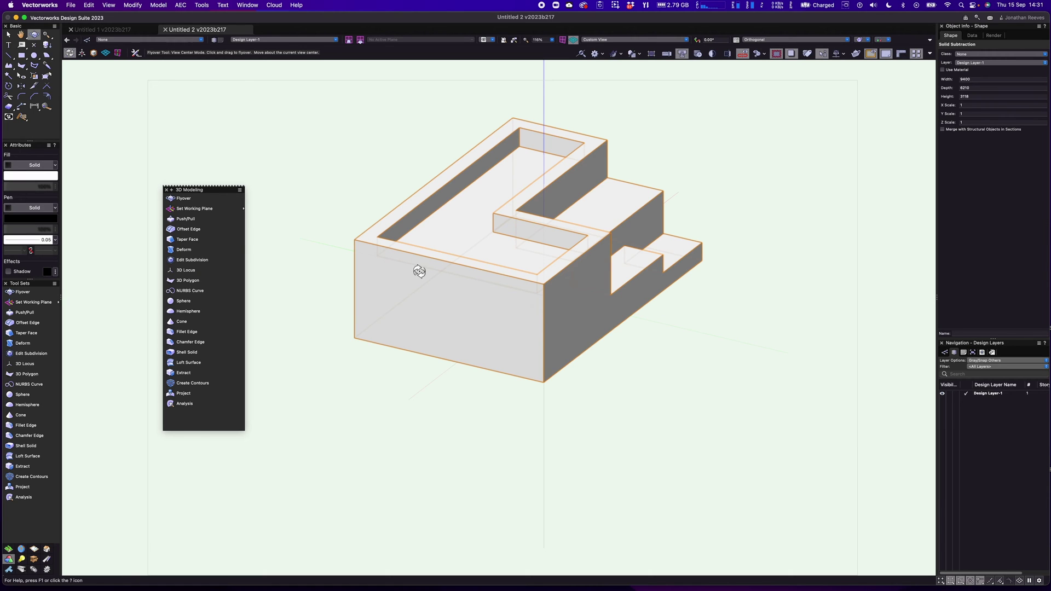
left_click(34, 57)
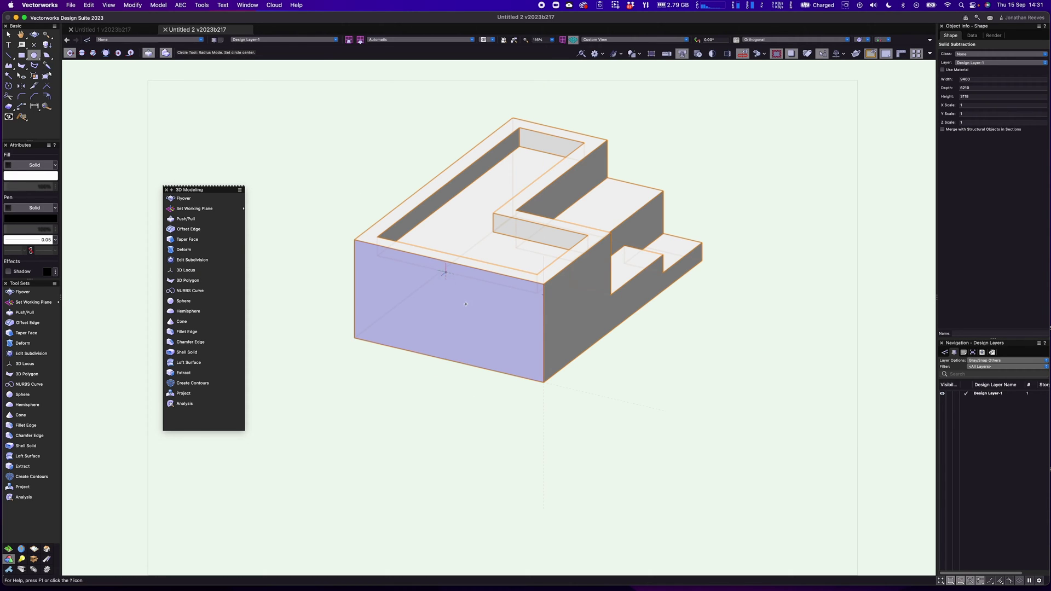
left_click(451, 273)
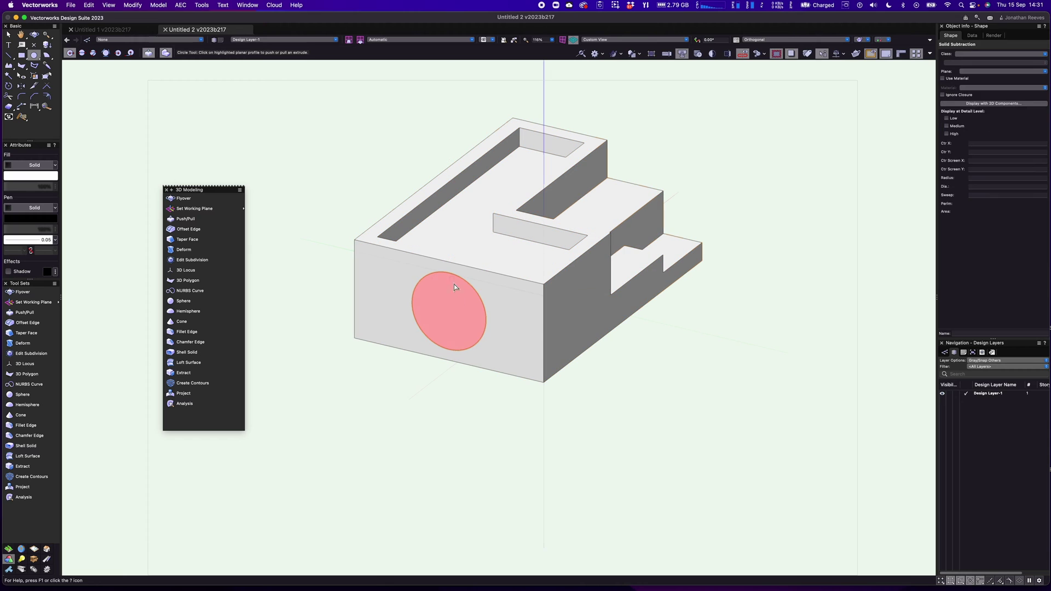
left_click(514, 331)
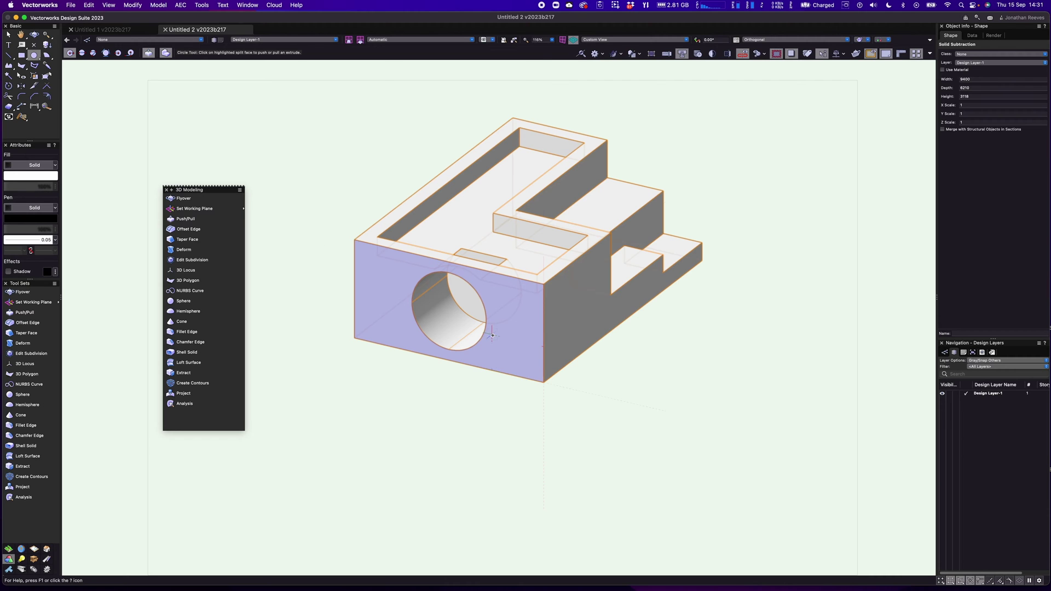
key("x")
middle_click_drag(525, 352, 488, 282, "shift")
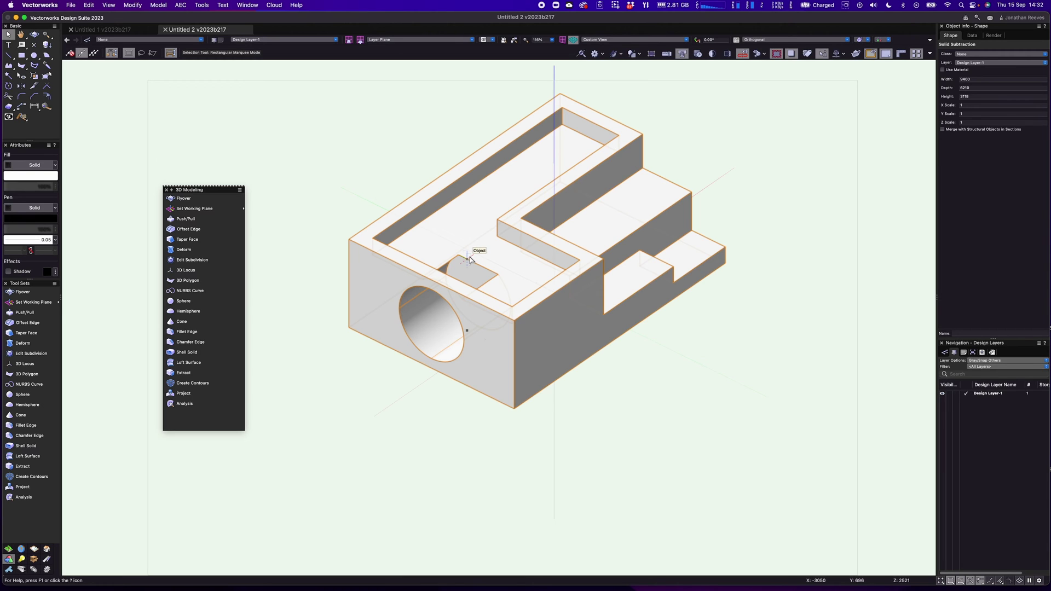
Edit the Solid Subtraction, delete the hole-cutting cylinder, and exit so the front face closes
double_click(469, 259)
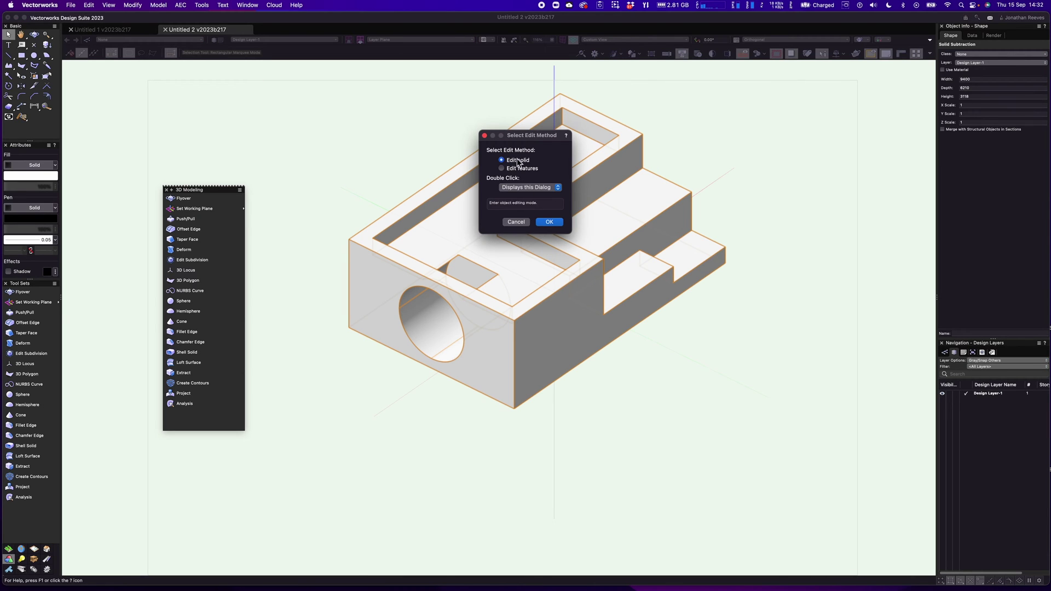
left_click(549, 222)
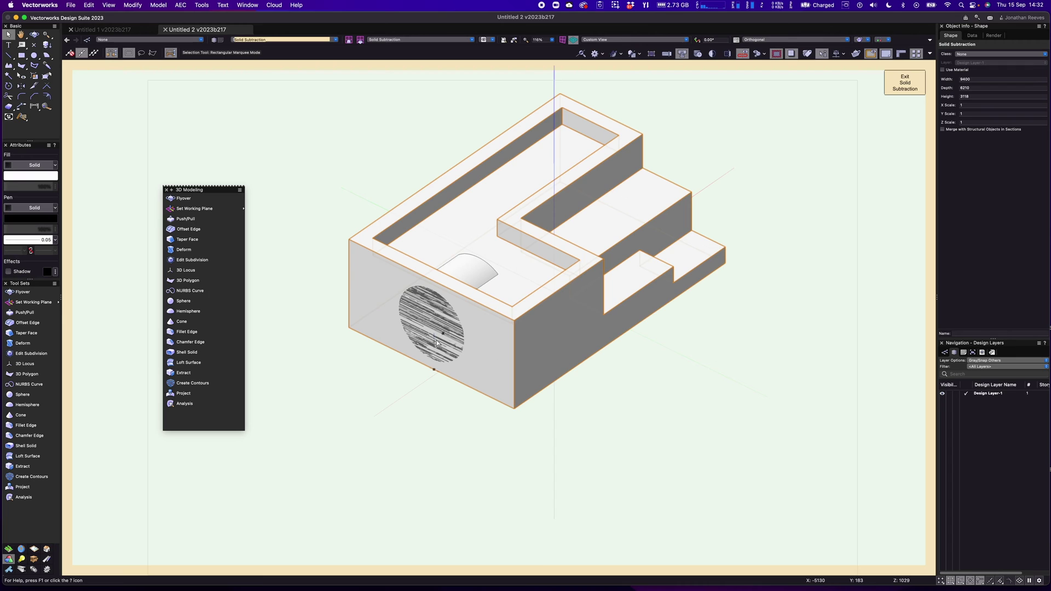
left_click(460, 268)
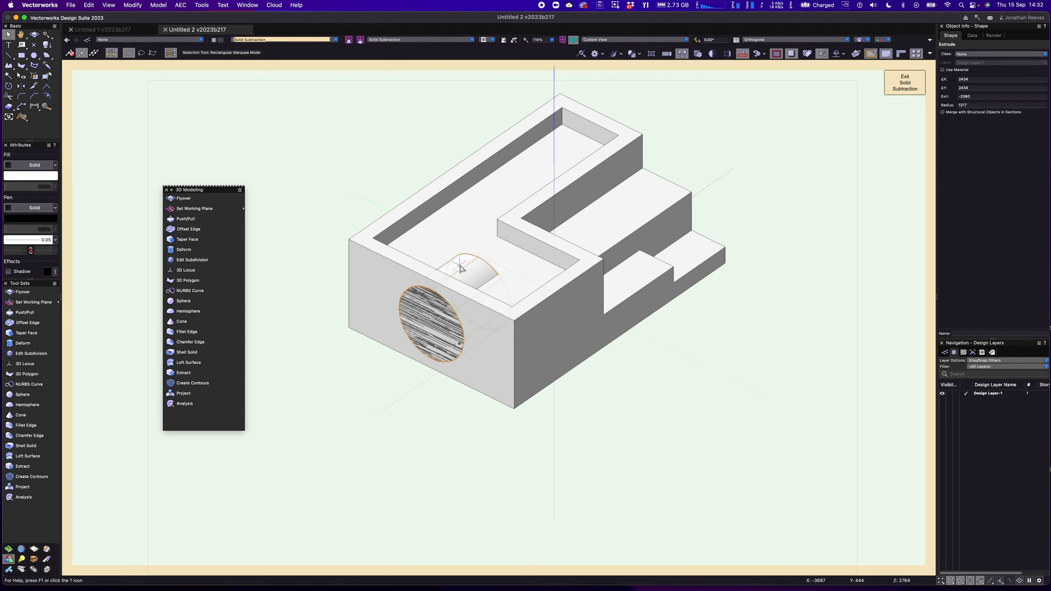
key("Delete")
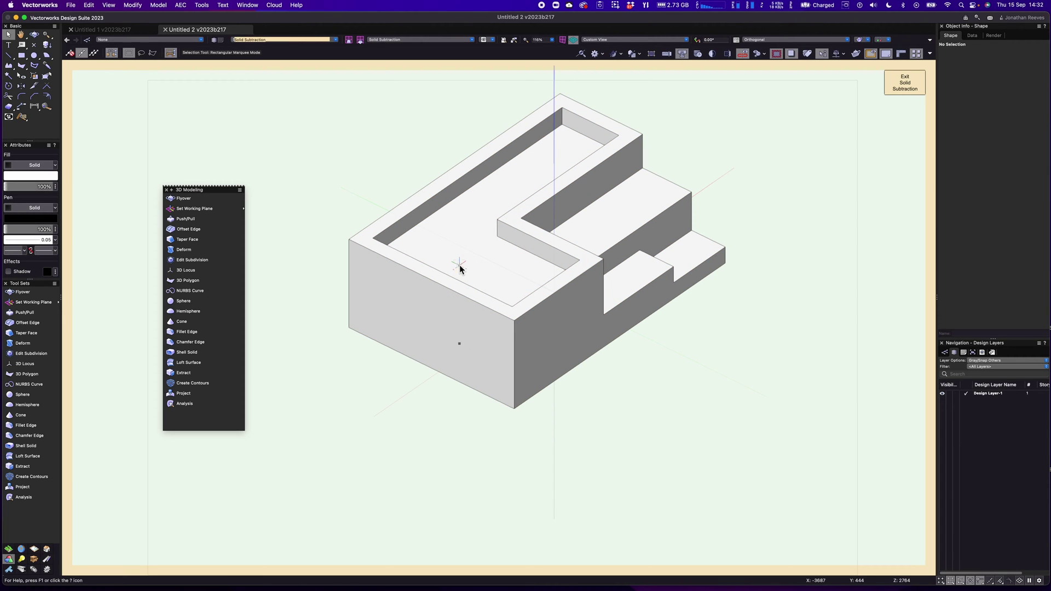
left_click(900, 86)
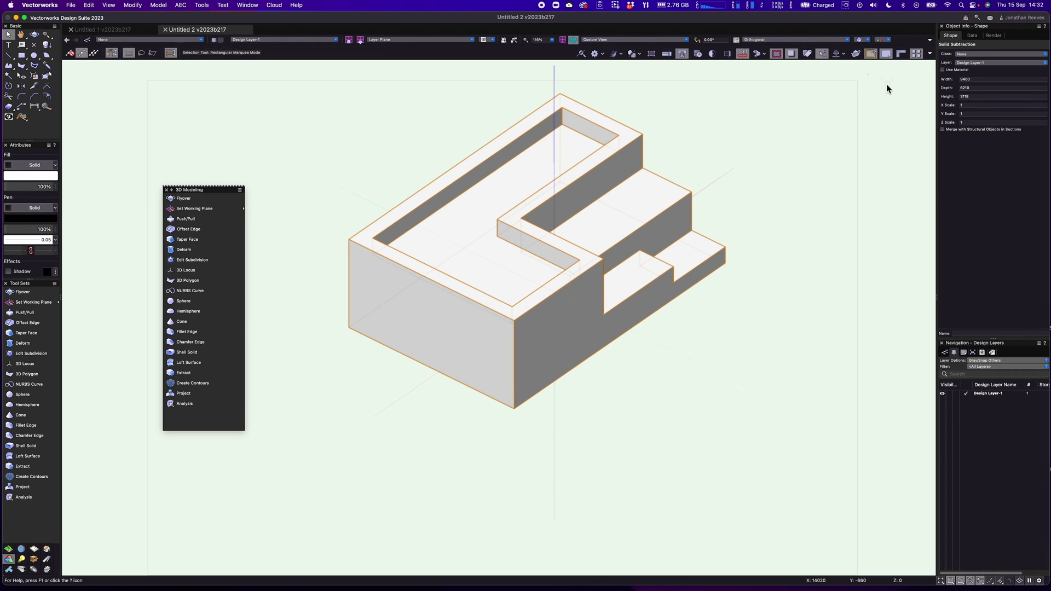
left_click(758, 140)
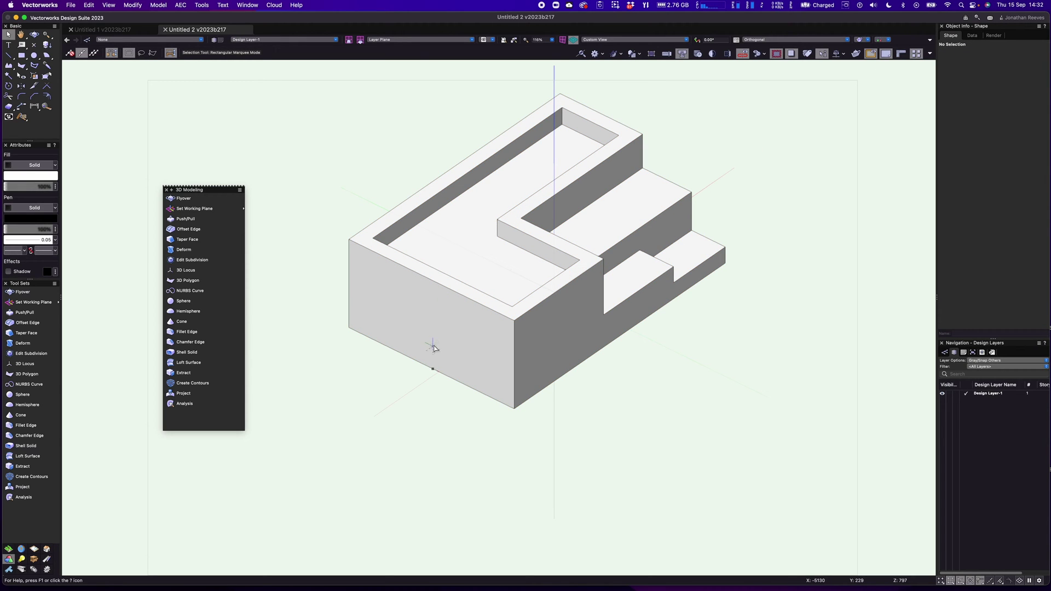
Inset the front face's edge loop with Offset Edge and push it through as an opening
left_click(189, 229)
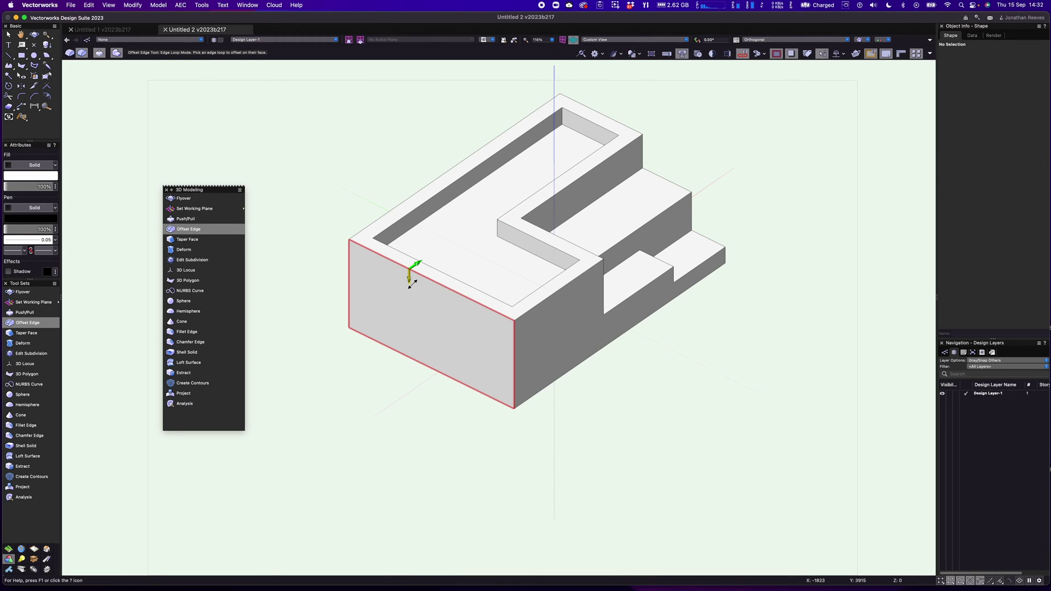
left_click(411, 282)
left_click(422, 298)
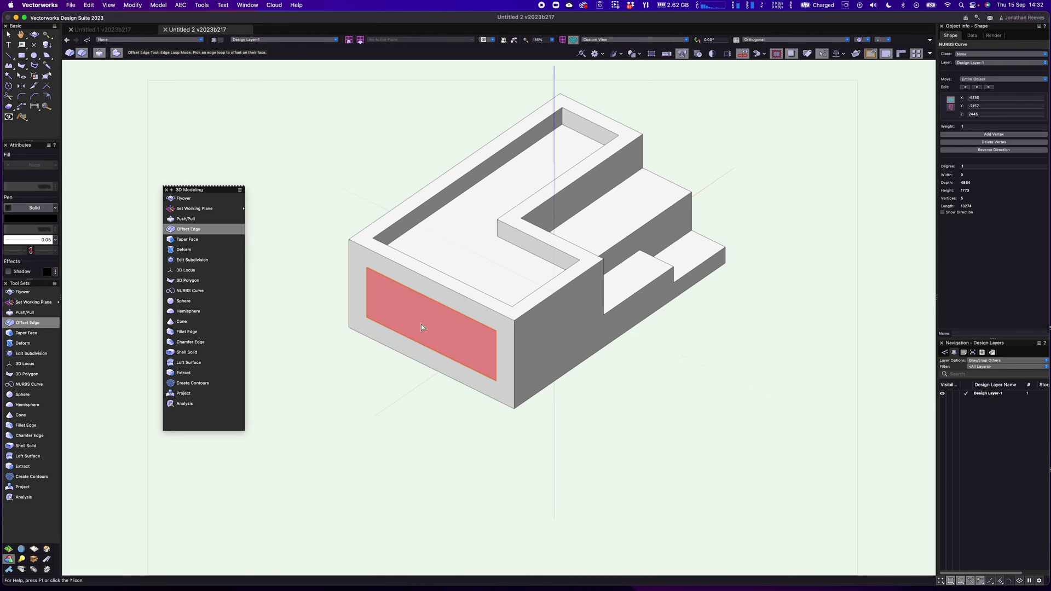
left_click(529, 351)
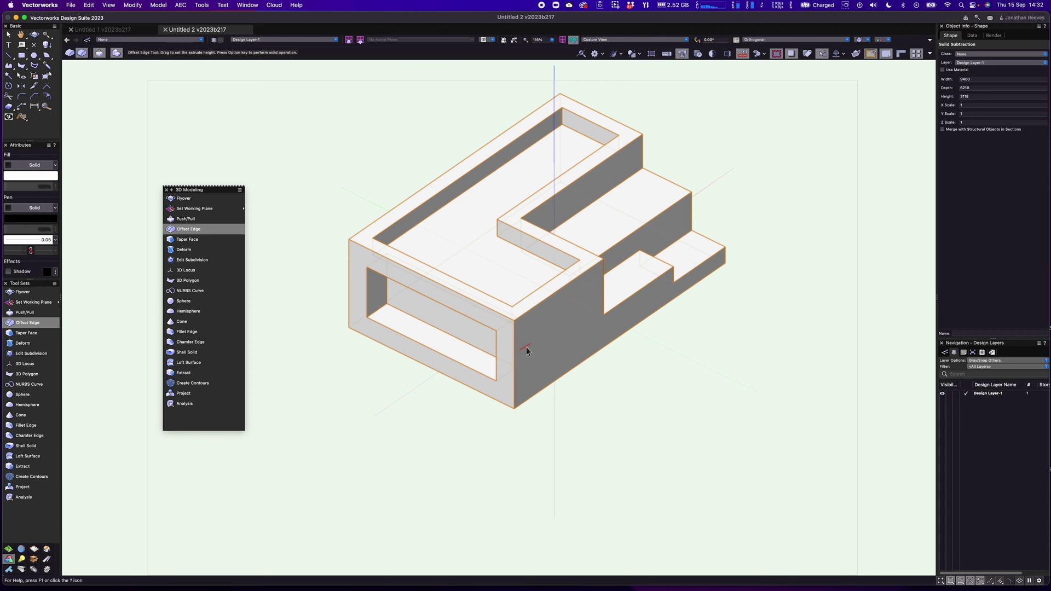
Turn the view to the block's long side and draw a circle on that face
key("shift+c")
left_click_drag(433, 390, 446, 368)
middle_click_drag(446, 368, 564, 350)
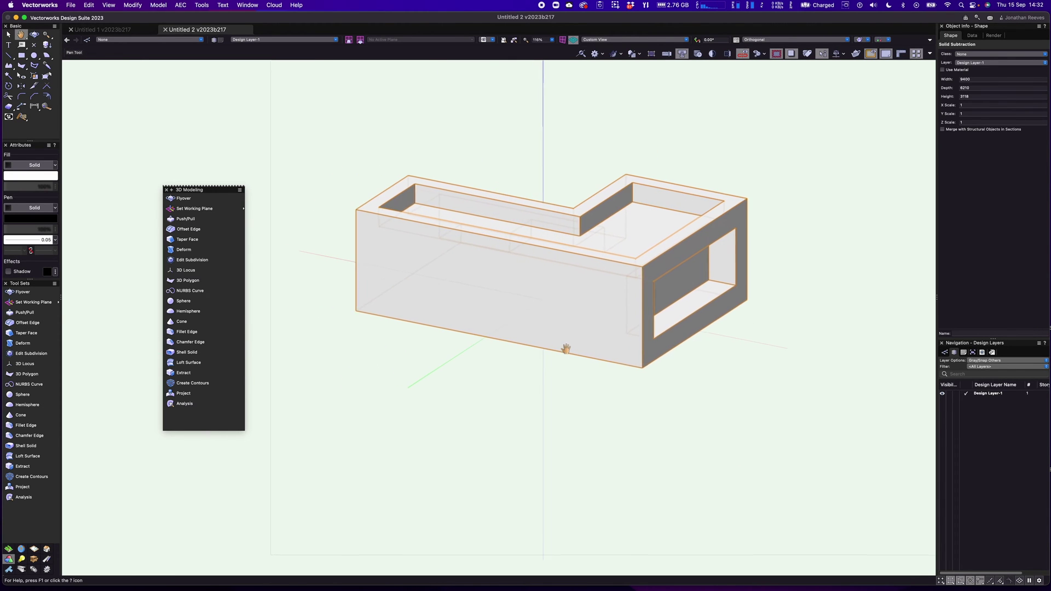
key("6")
left_click(489, 289)
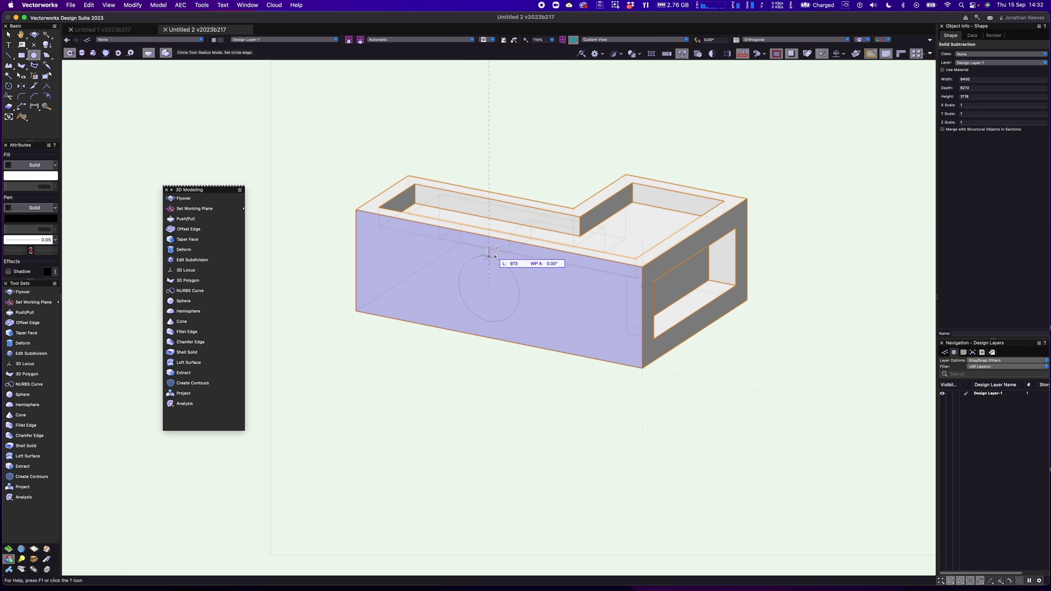
left_click(488, 254)
Extrude the circle into a cylinder and add a narrower inset step on its end
left_click(422, 371)
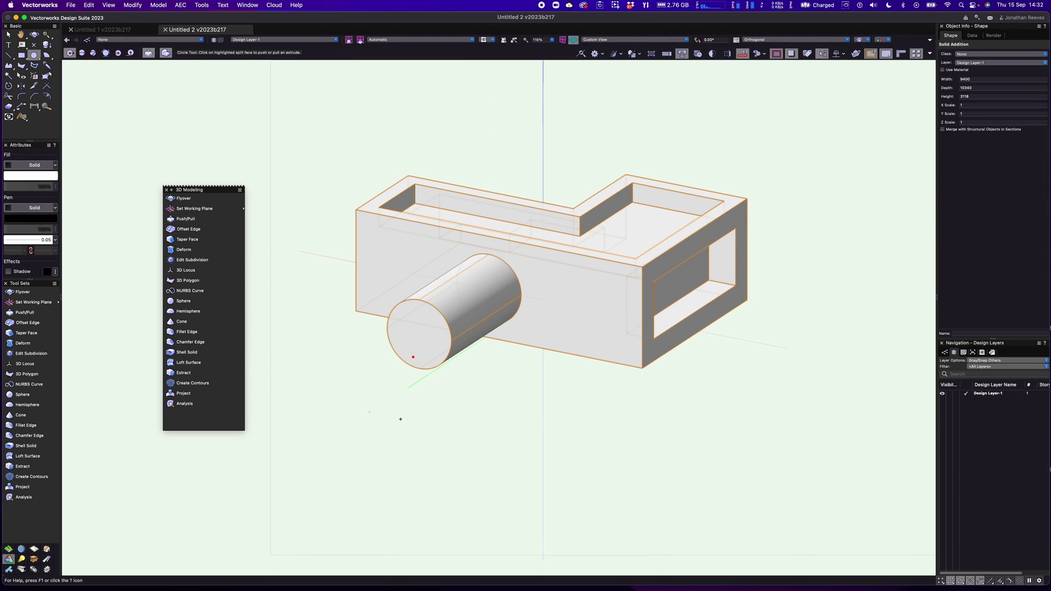
left_click(205, 229)
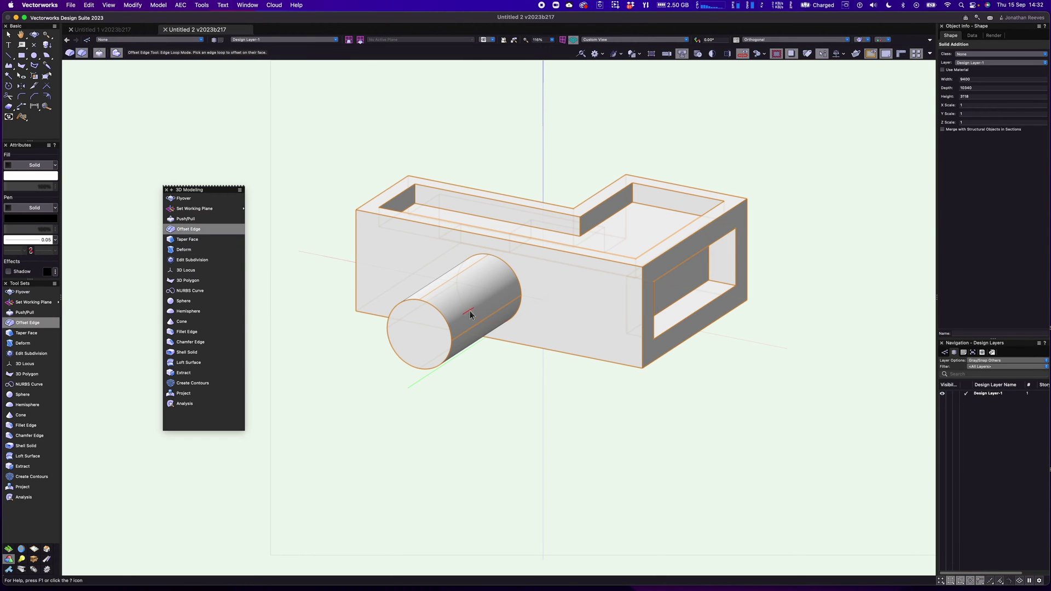
left_click(444, 324)
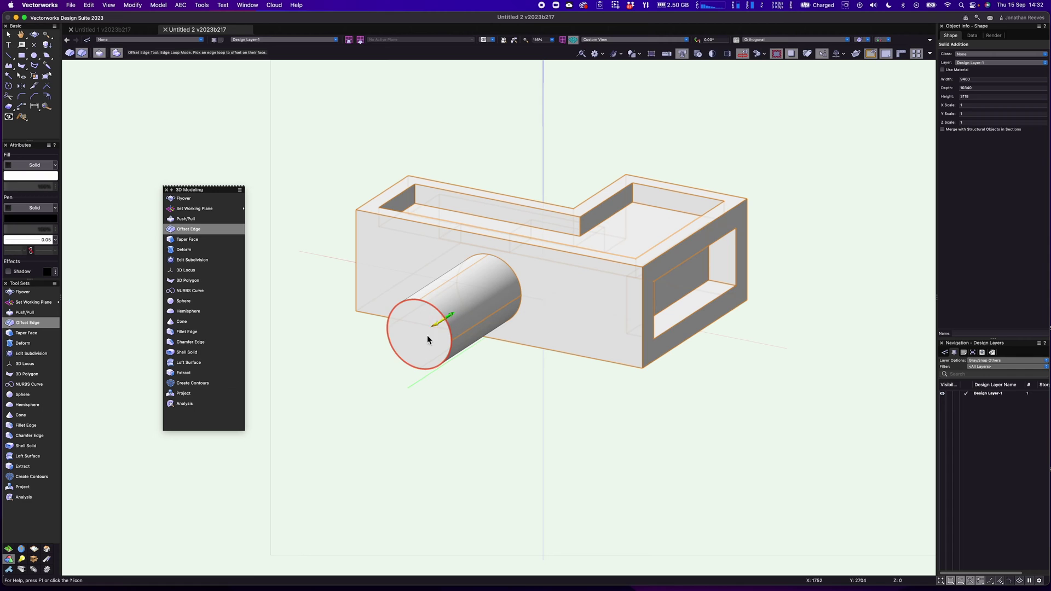
left_click(458, 321)
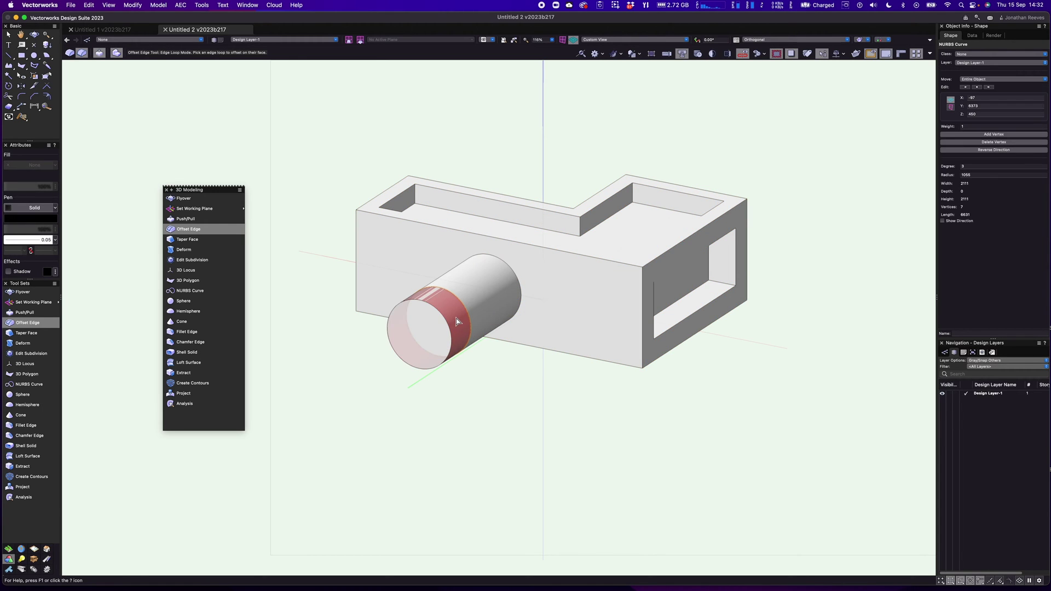
left_click(460, 322)
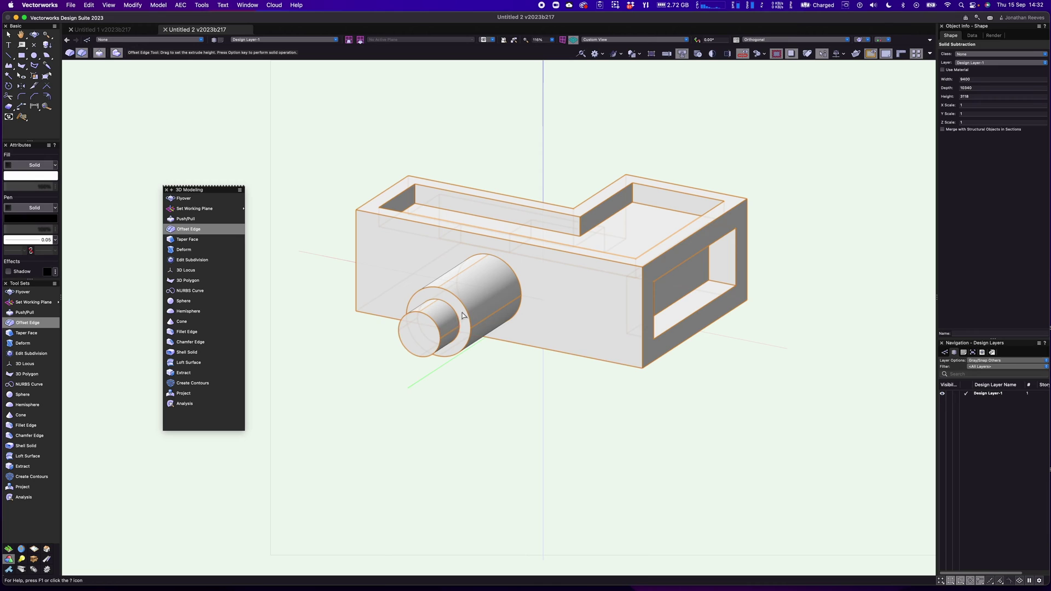
Offset the cylinder's edge loop near the wall to add a third tier
left_click(499, 259)
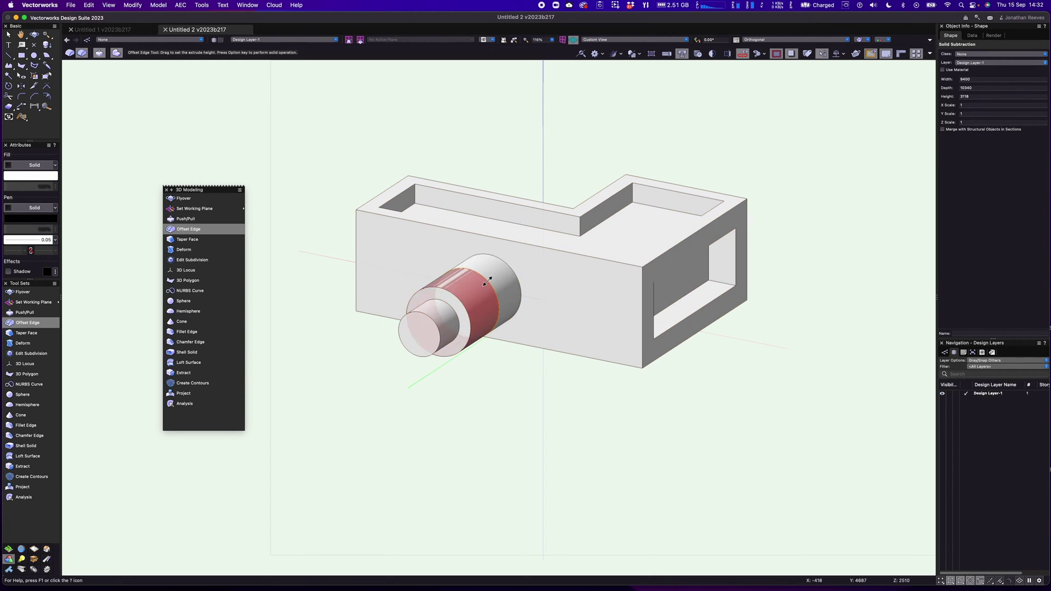
left_click(509, 286)
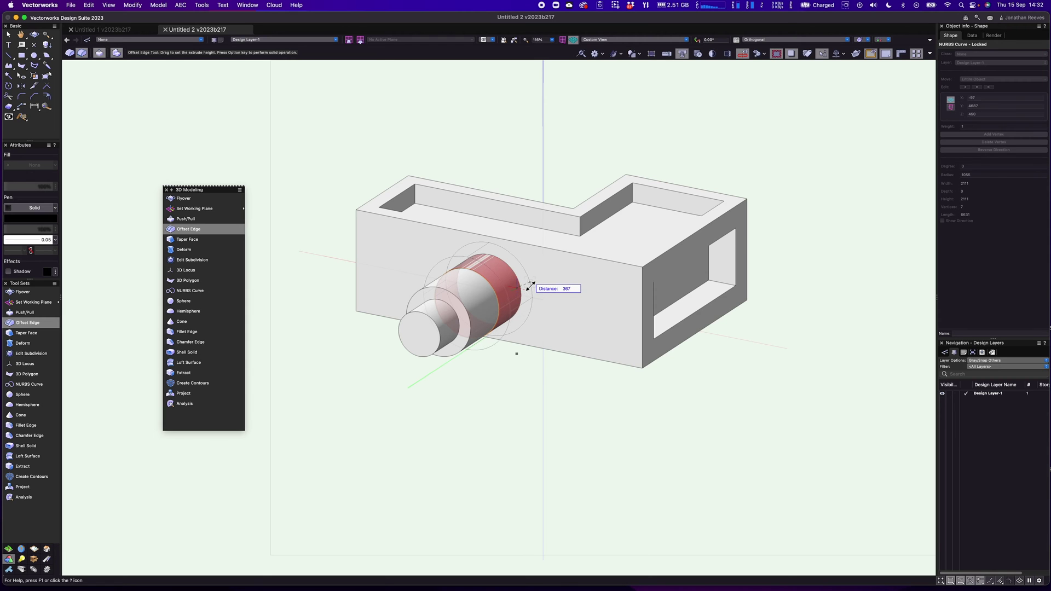
left_click(530, 286)
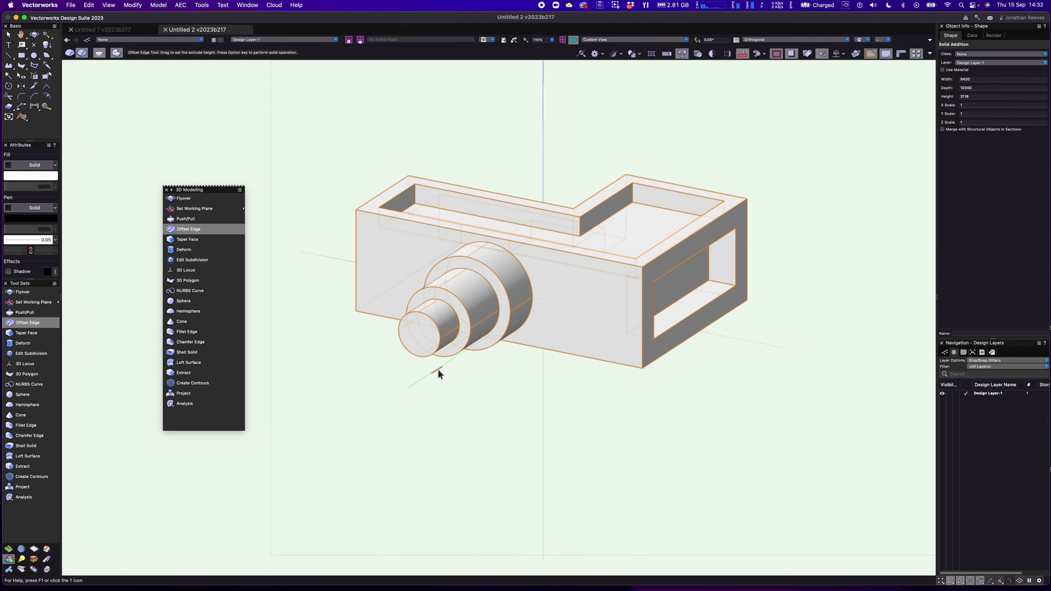
middle_click_drag(437, 370, 286, 455, "shift")
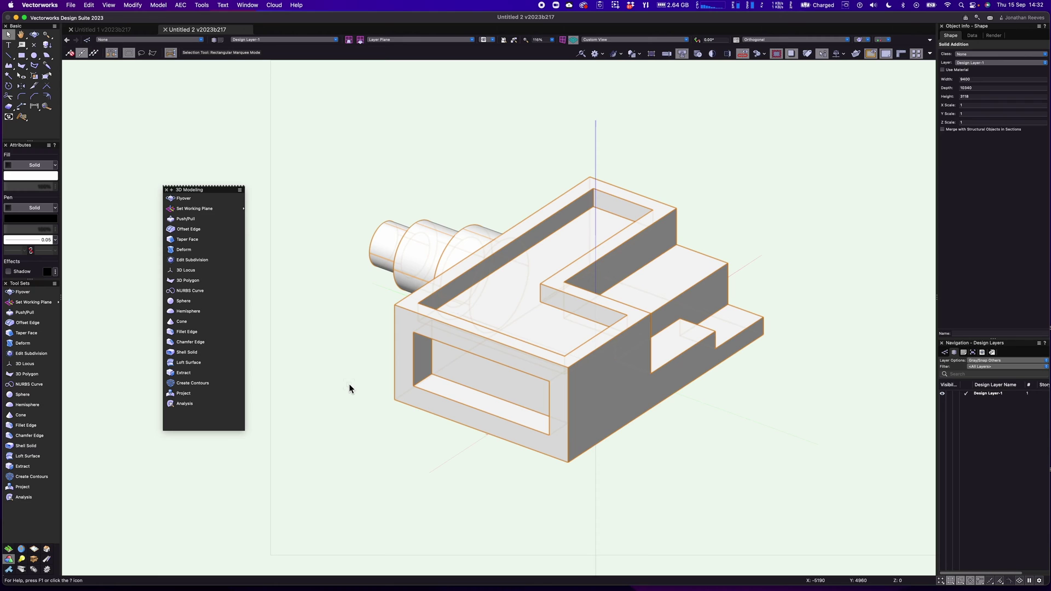
Orbit the model with Flyover to view its opposite end
middle_click_drag(535, 369, 517, 382, "shift")
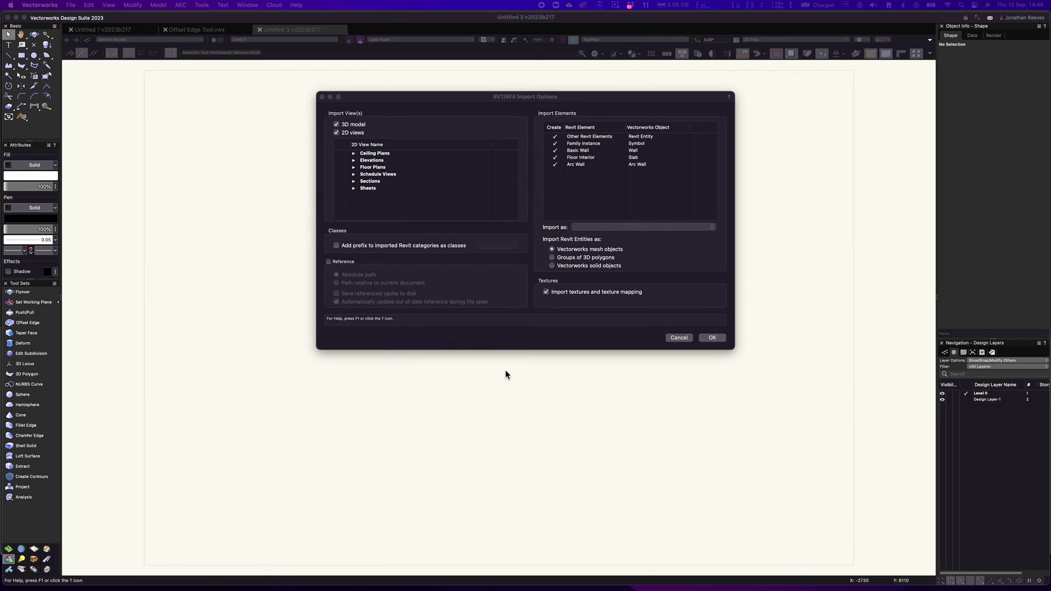
Browse the Ceiling Plans and Sheets view categories and enlarge the import options window
left_click_drag(477, 100, 478, 125)
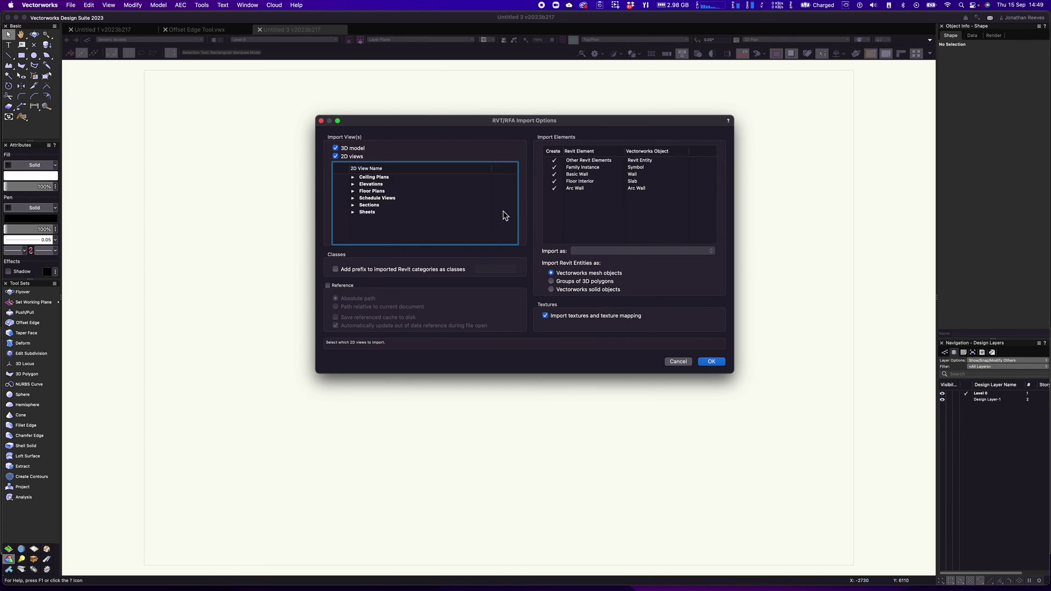
left_click(353, 177)
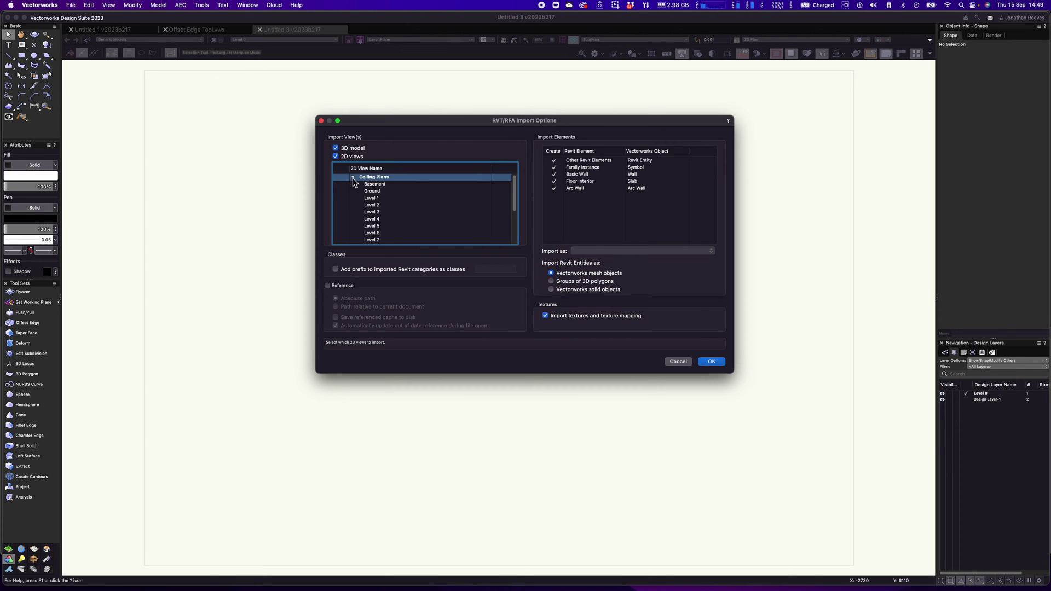
left_click(354, 179)
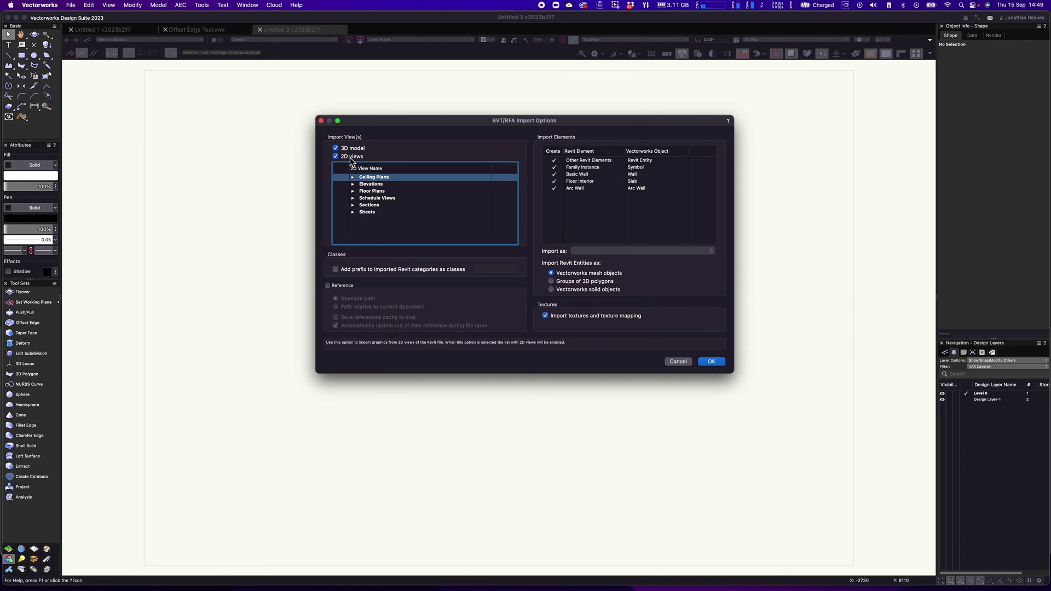
left_click(353, 213)
scroll(372, 210, "down", 2)
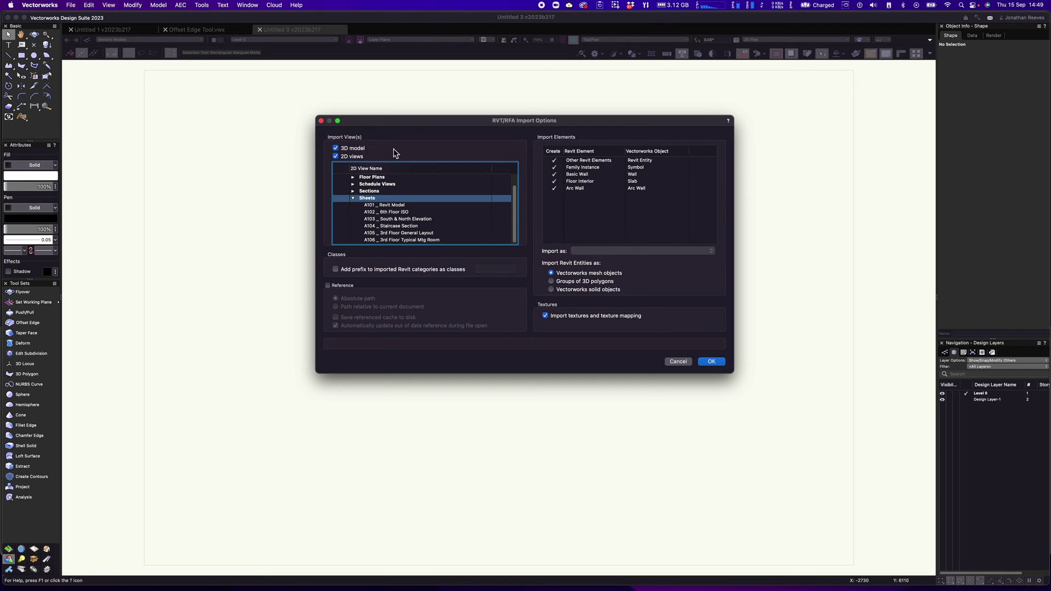
left_click_drag(732, 374, 764, 461)
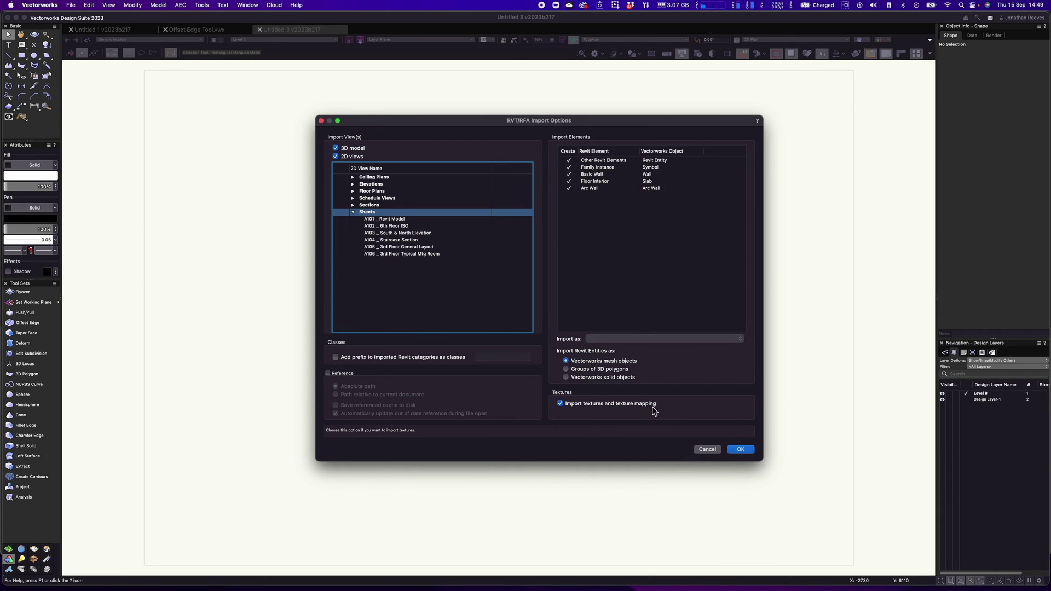
Leave referencing off, add the RVT class prefix, and import the Revit file
left_click(329, 374)
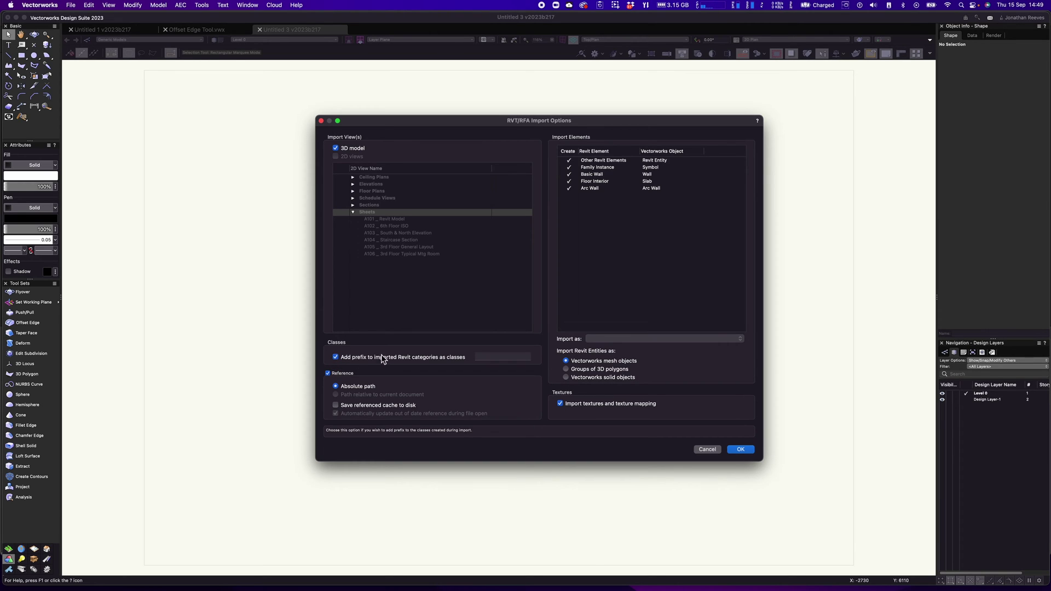
left_click(328, 374)
left_click(493, 357)
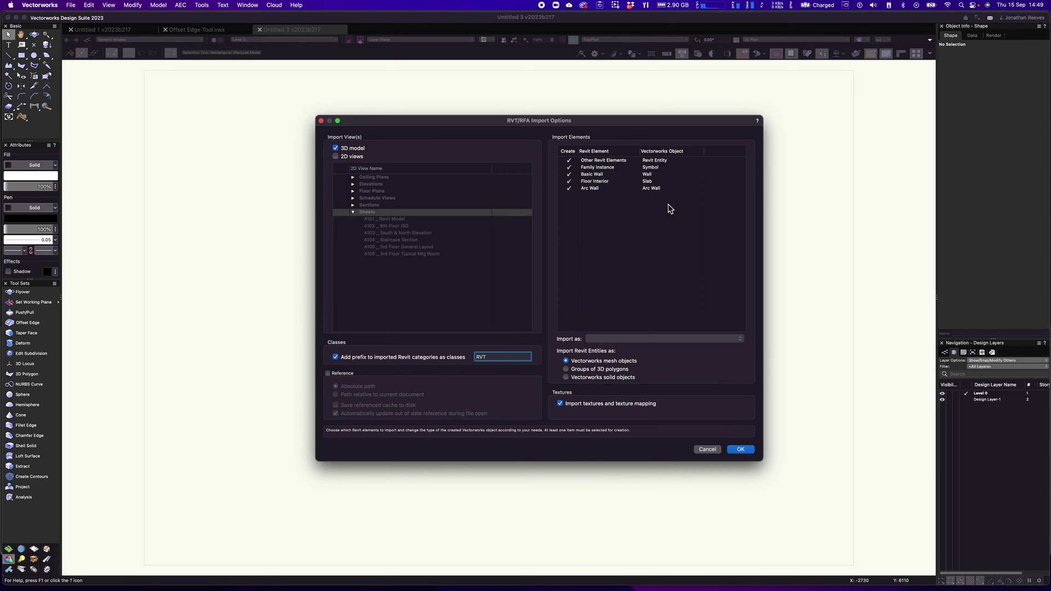
left_click(741, 449)
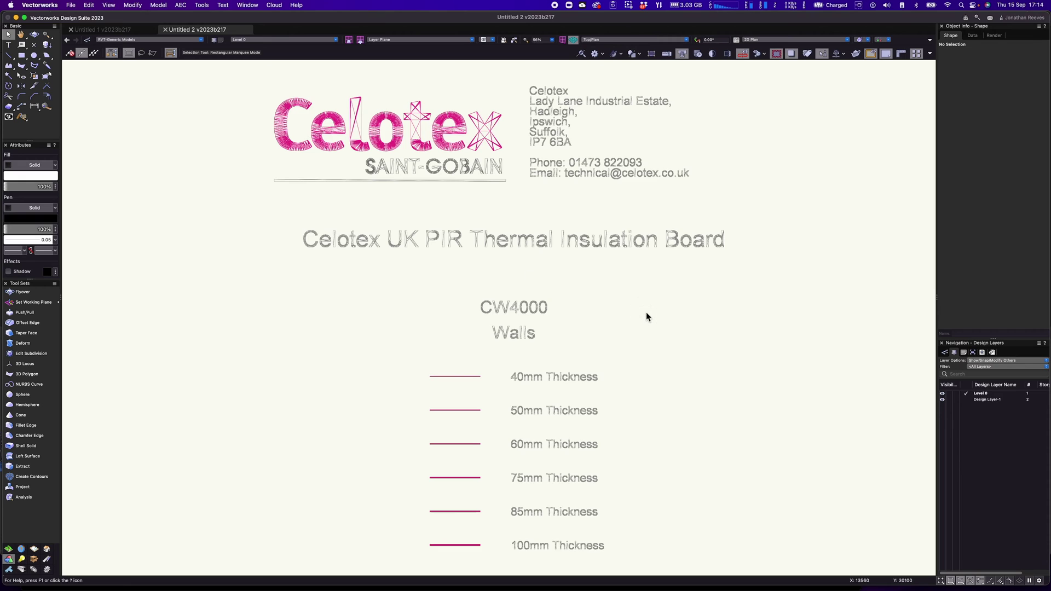
Orbit the imported Celotex drawing from Right Isometric, then move to the Graphic Legends 1 house model
key("super+3")
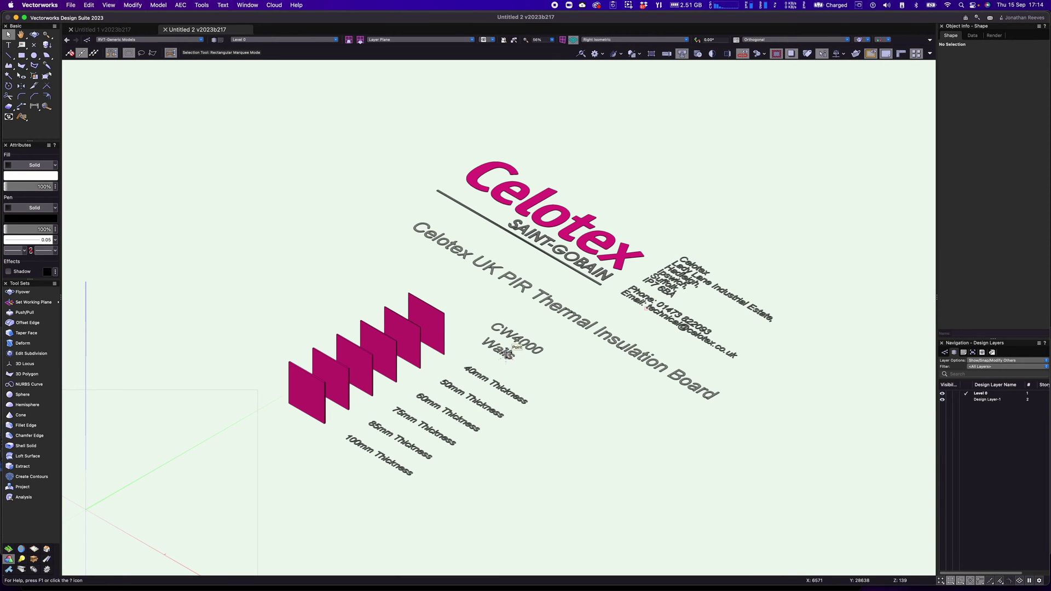
mouse_move(507, 356)
middle_mouse_down("super")
mouse_move(481, 362)
mouse_move(470, 306)
mouse_move(606, 356)
mouse_move(503, 360)
mouse_move(1030, 349)
middle_mouse_up("super")
left_click(945, 353)
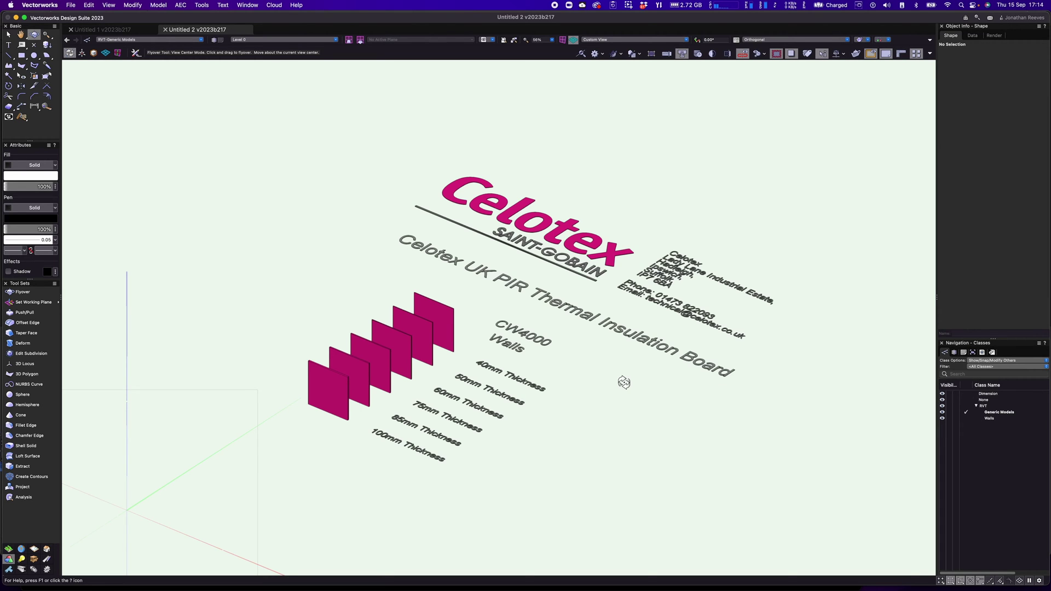
mouse_move(625, 380)
left_mouse_down()
mouse_move(605, 395)
mouse_move(587, 345)
mouse_move(622, 368)
mouse_move(627, 392)
left_mouse_up()
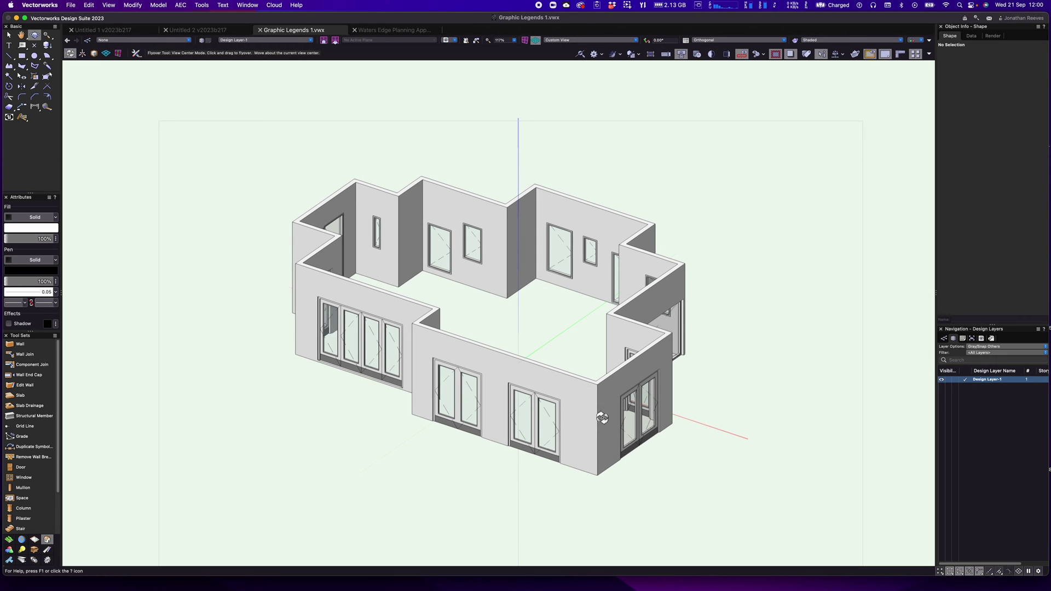
Drag the glazed end wall outward by 3704 so the adjoining front walls lengthen
left_click_drag(550, 332, 565, 365)
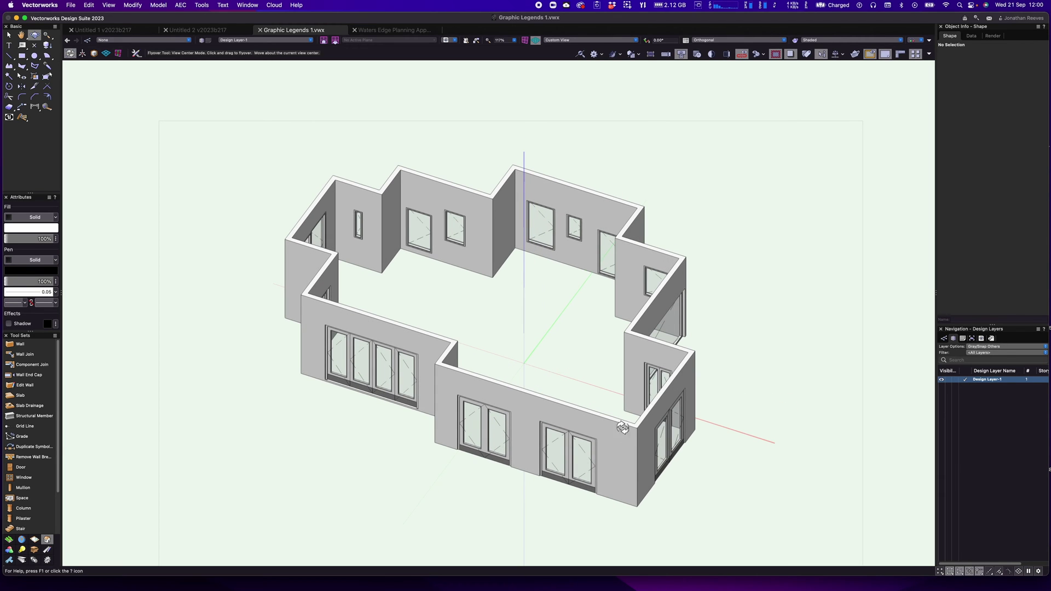
key("x")
left_click_drag(668, 492, 765, 525)
scroll(664, 484, "down", 5)
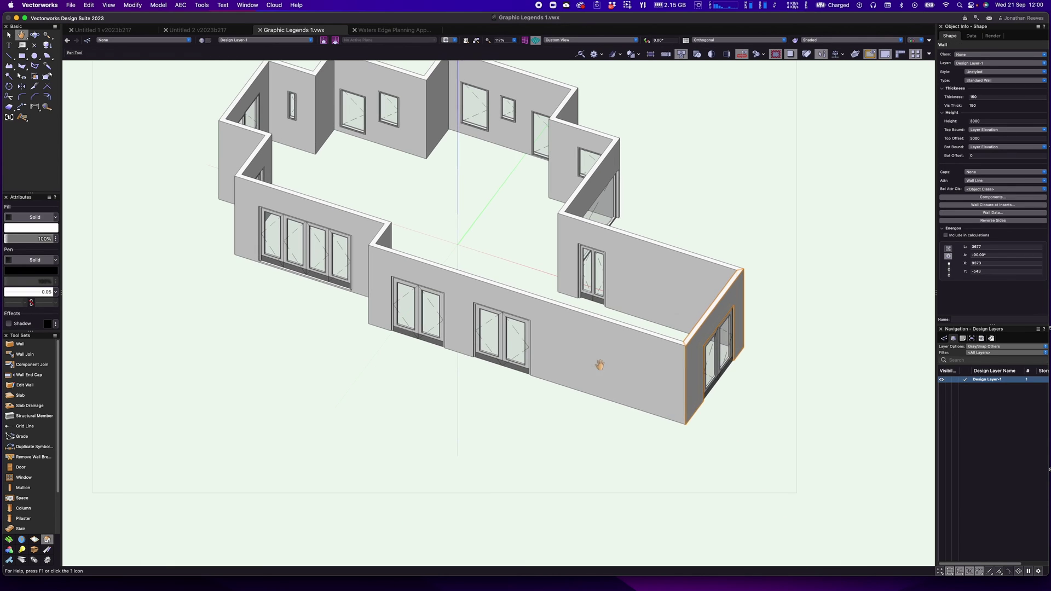
scroll(593, 399, "up", 3)
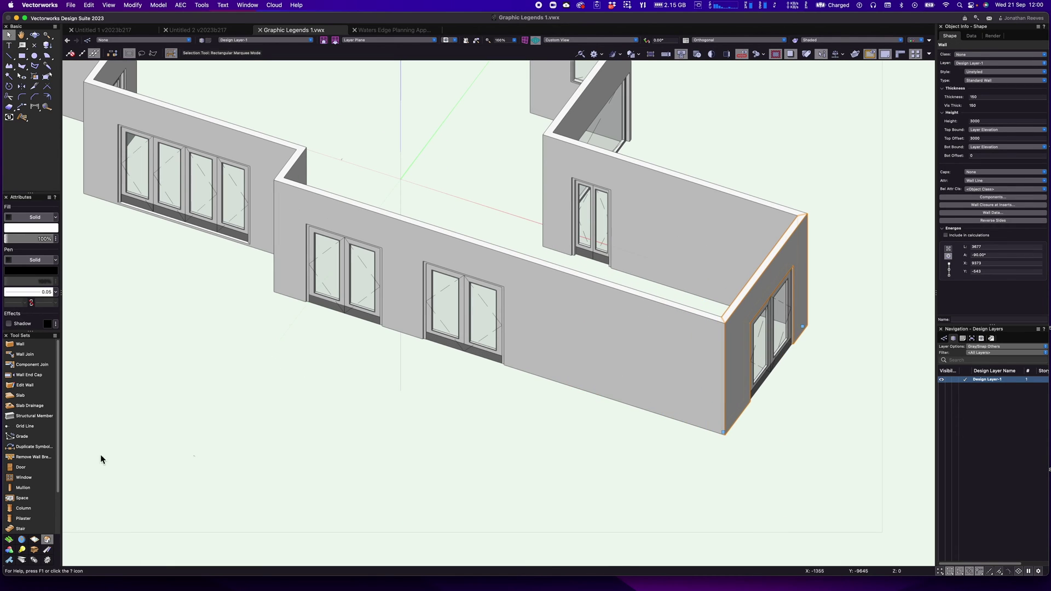
Place four interactively sized windows in the front wall: one low, two tall, one higher
left_click(23, 483)
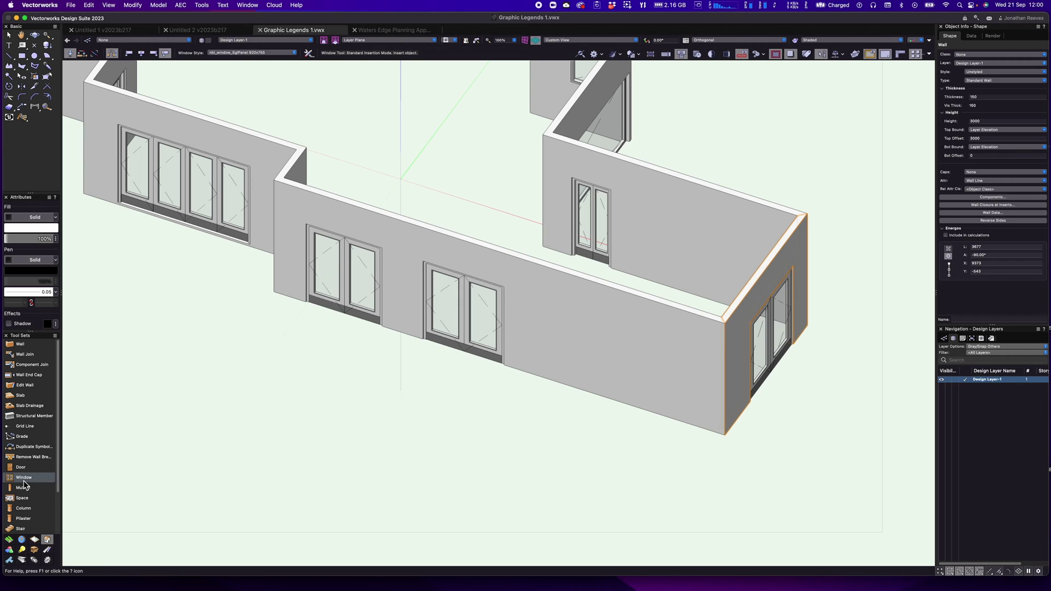
left_click(95, 54)
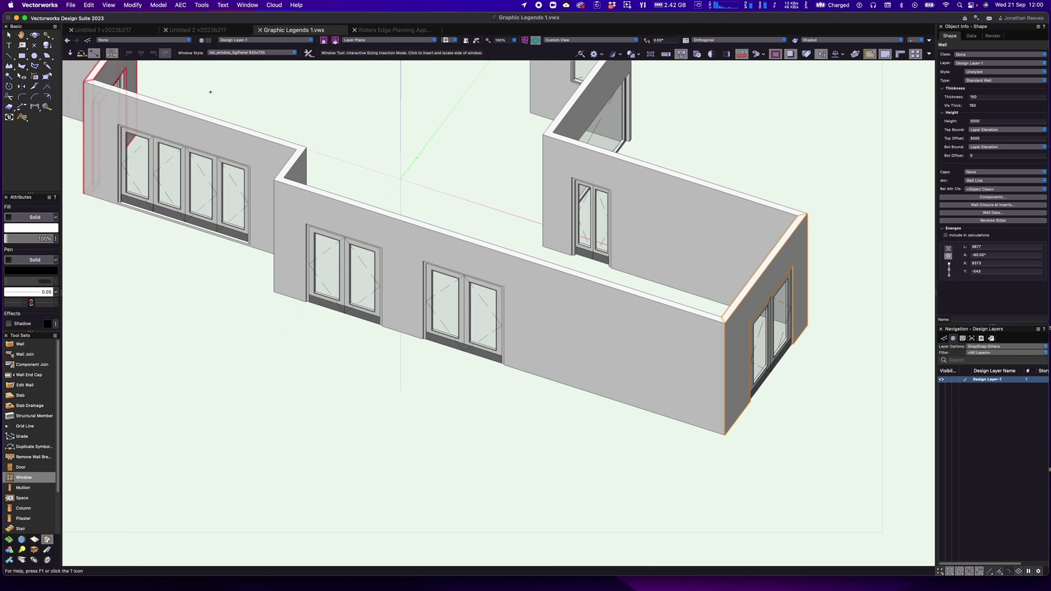
left_click(551, 380)
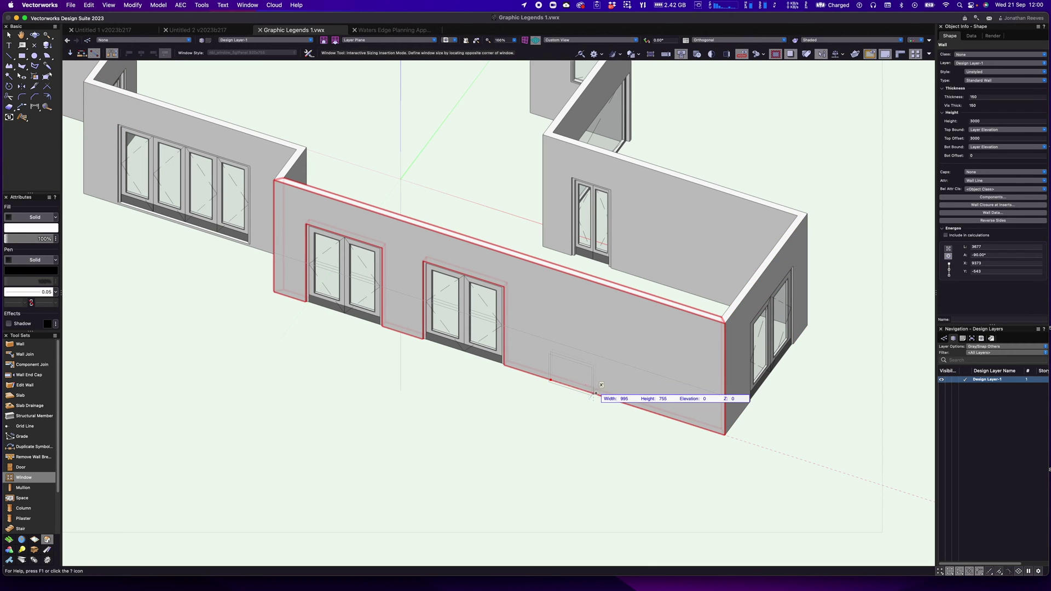
left_click(609, 373)
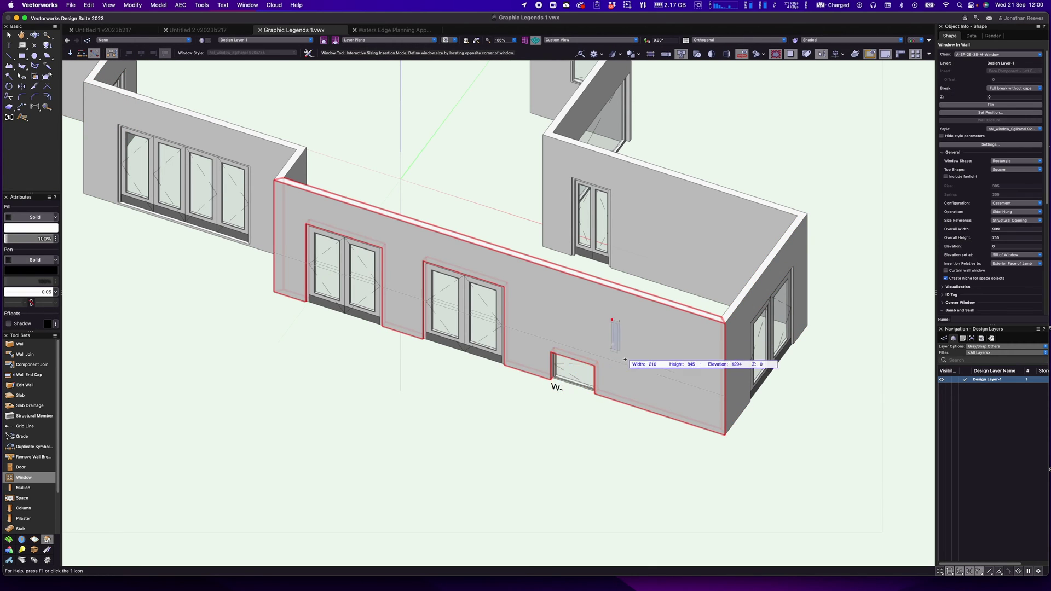
left_click(612, 388)
left_click(665, 322)
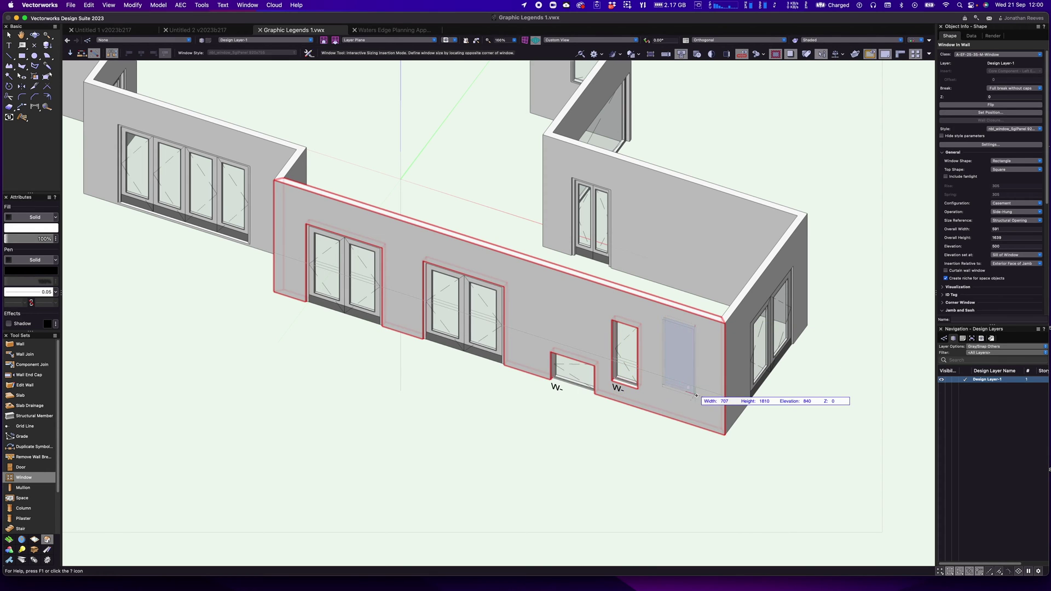
left_click(696, 393)
left_click(536, 284)
left_click(581, 333)
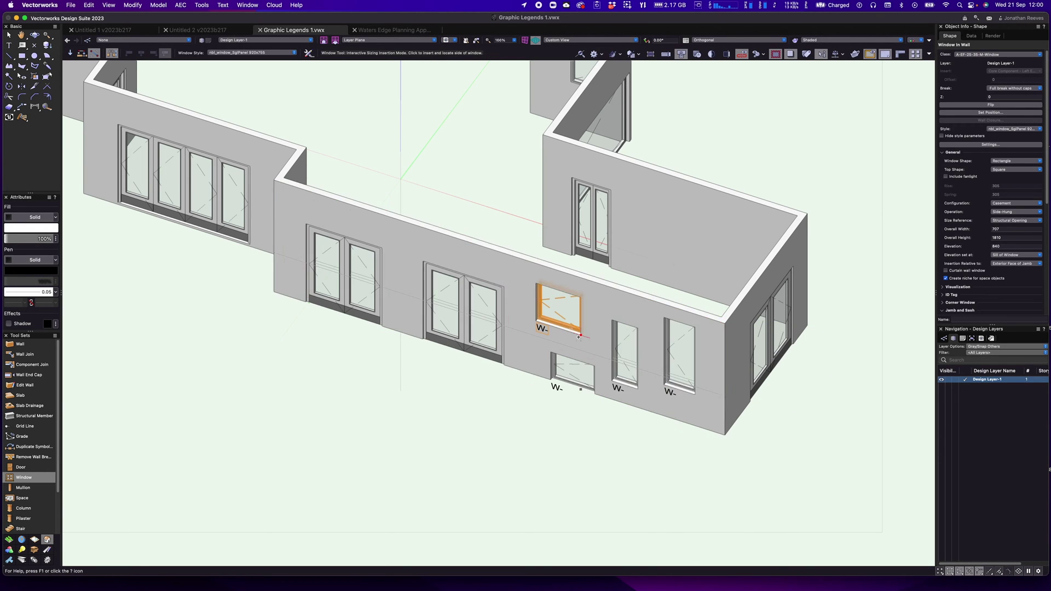
middle_click_drag(693, 442, 625, 438, "shift")
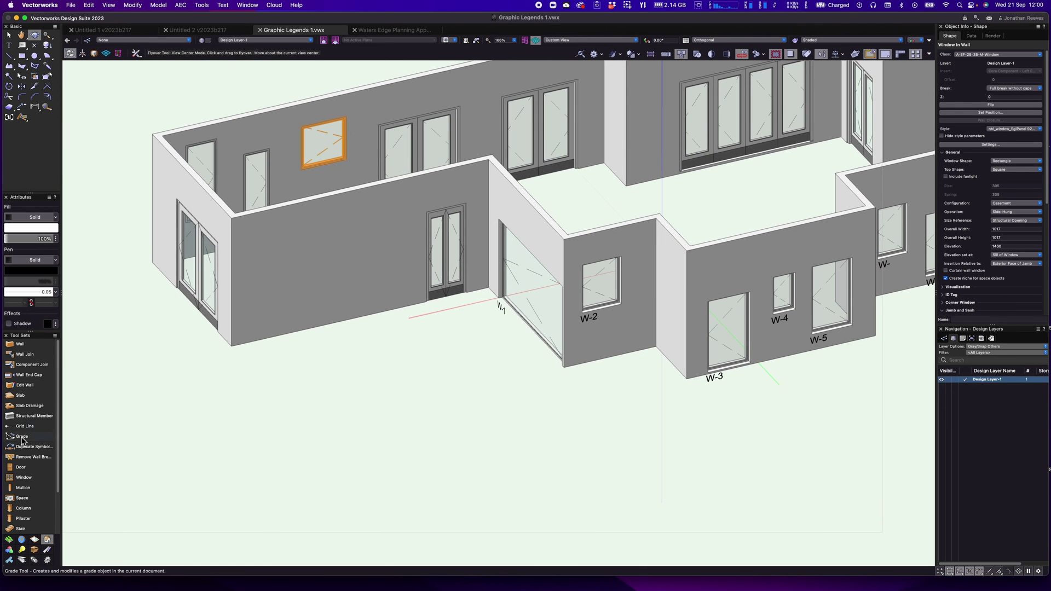
left_click(21, 467)
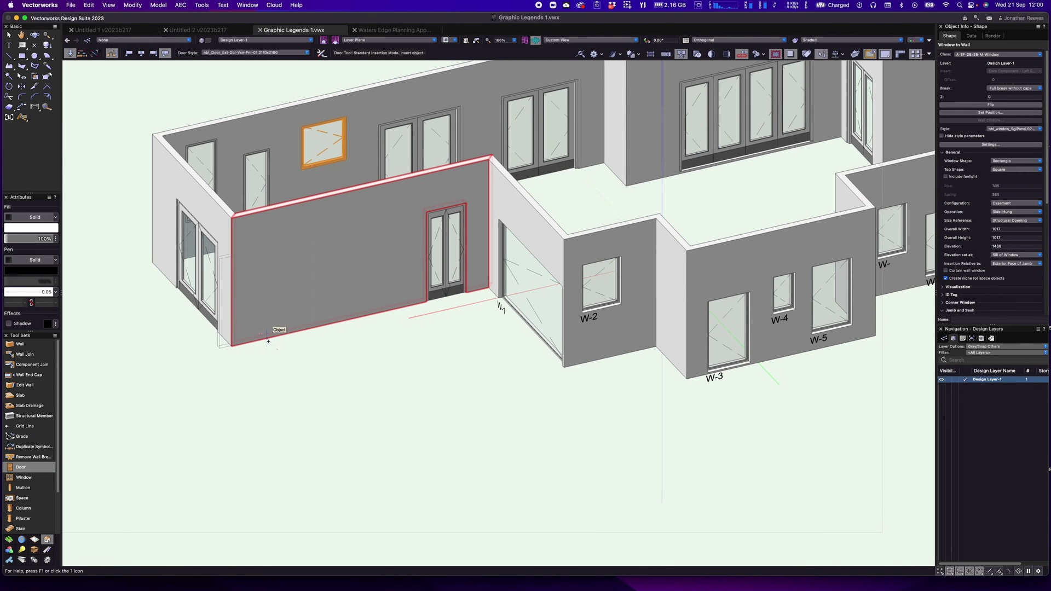
Insert two interactively sized double-leaf doors beside the existing glazed doors, setting each swing side
left_click(93, 54)
left_click(267, 338)
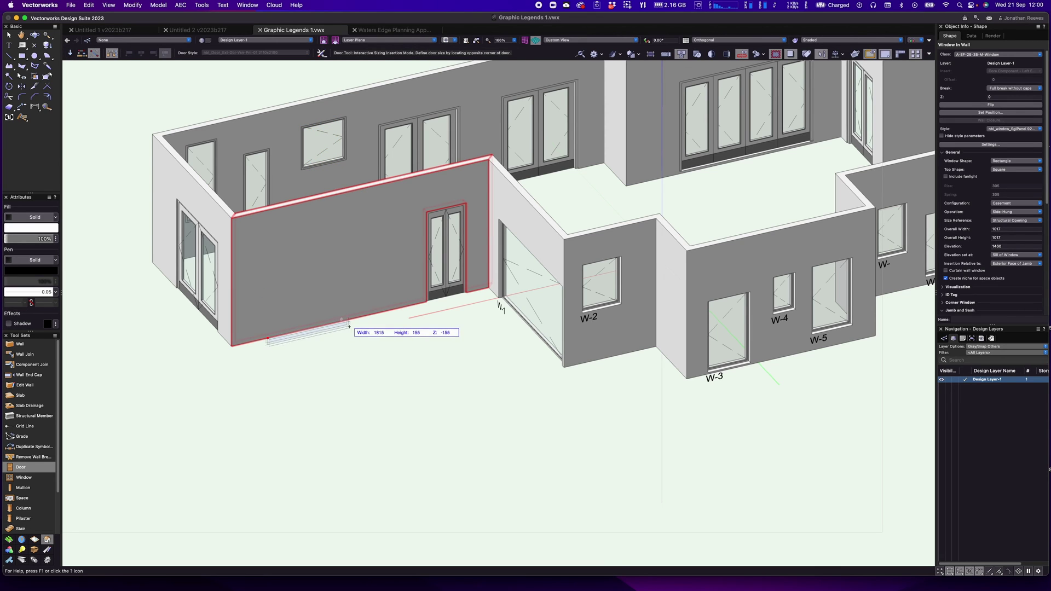
left_click(335, 234)
left_click(359, 317)
left_click(357, 316)
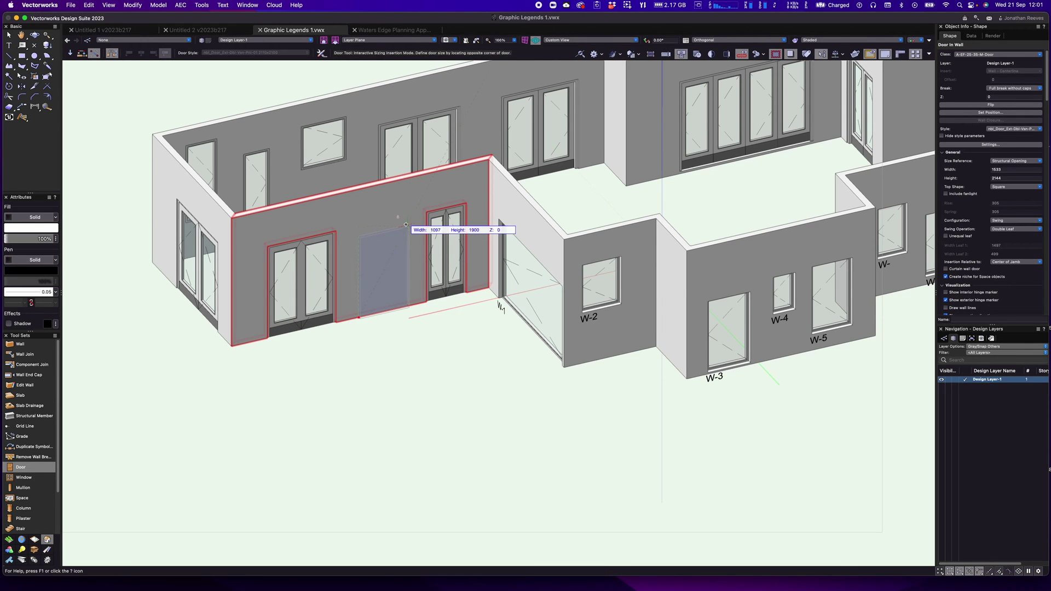
left_click(411, 218)
left_click(288, 373)
key("x")
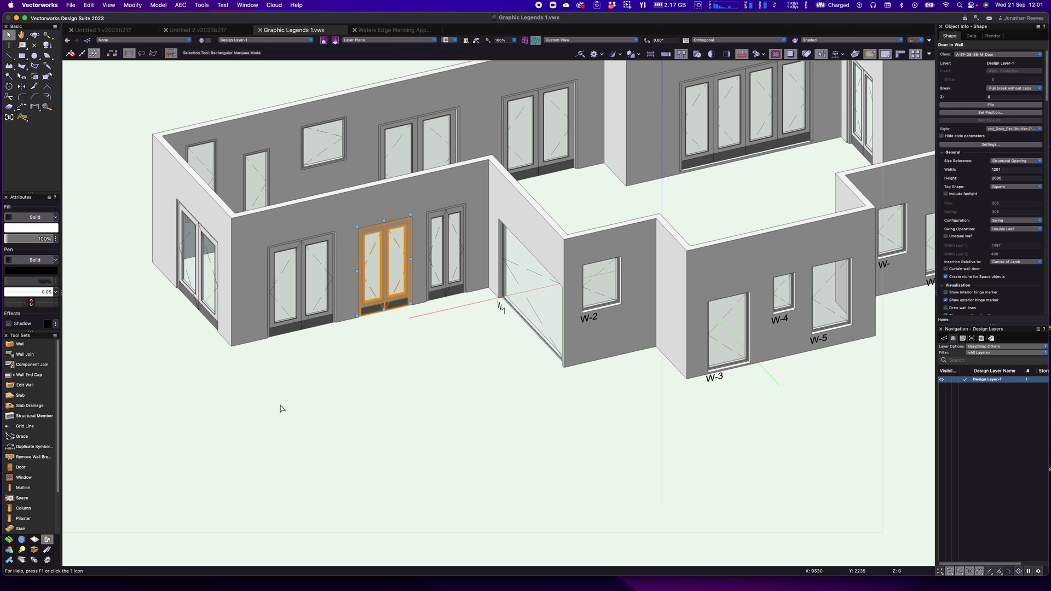
middle_click_drag(266, 396, 554, 322)
scroll(554, 321, "up", 3)
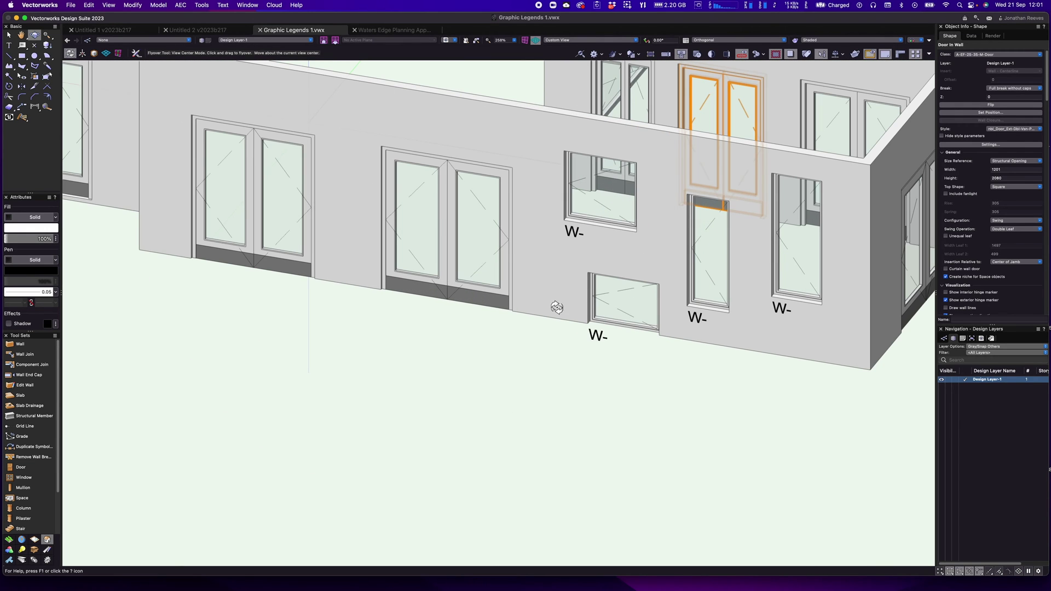
Try widening the nearer double door from its right edge
left_click(517, 241)
left_click(505, 234)
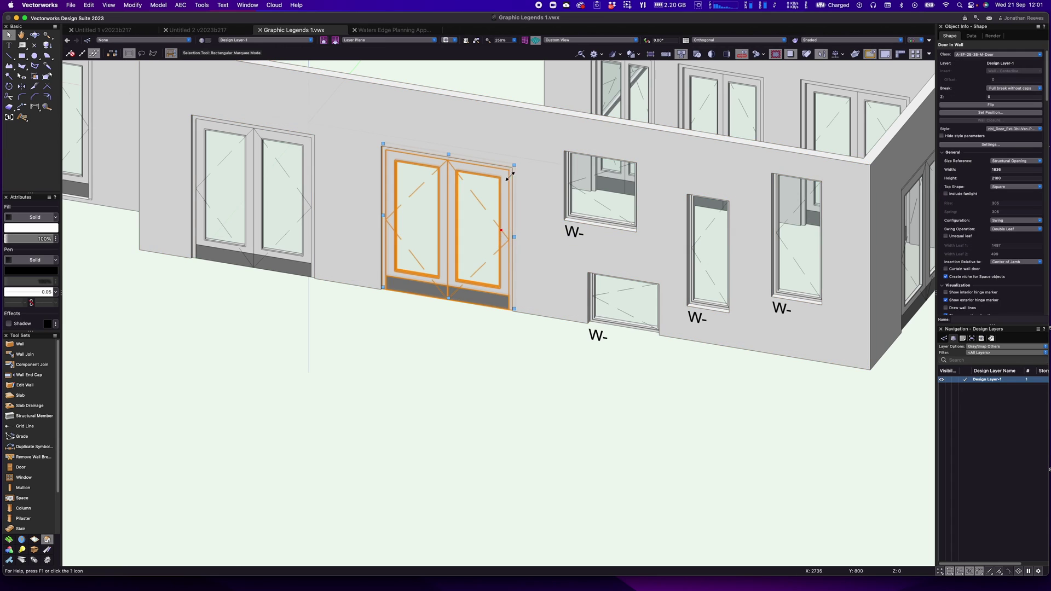
left_click(515, 237)
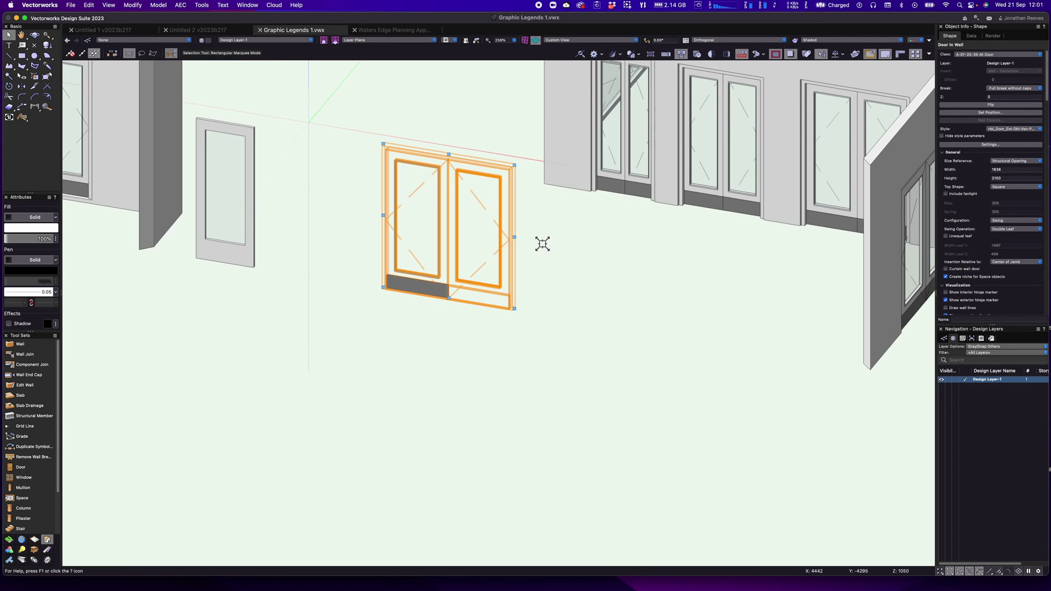
left_click_drag(515, 237, 534, 244)
left_click(533, 243)
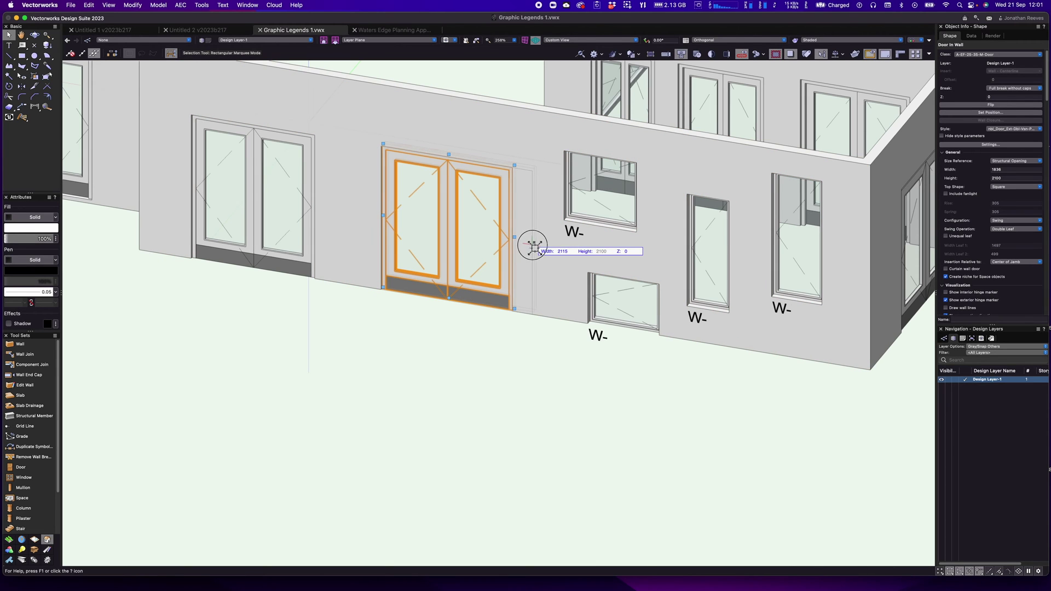
Reshape the low window to about 798 wide by 1247 high, then return to Right Isometric
left_click(640, 284)
left_click(627, 296)
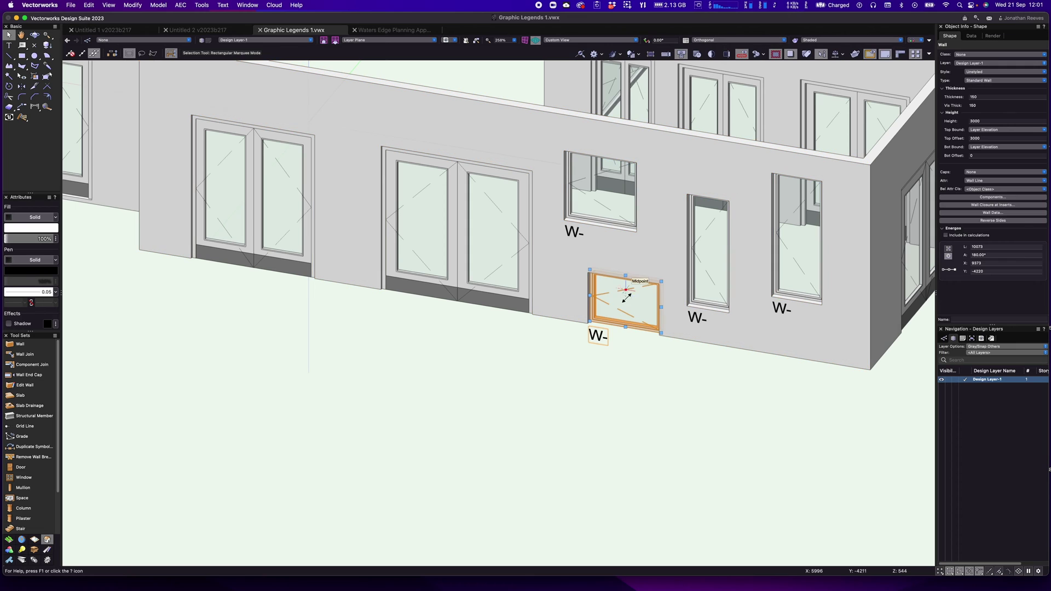
left_click_drag(626, 276, 627, 246)
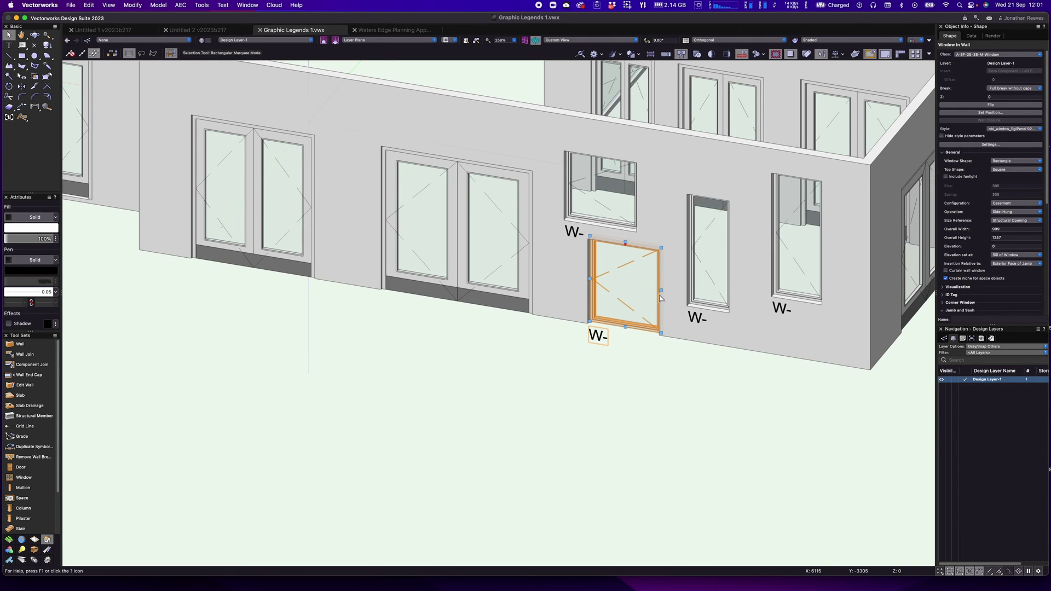
left_click_drag(662, 290, 644, 288)
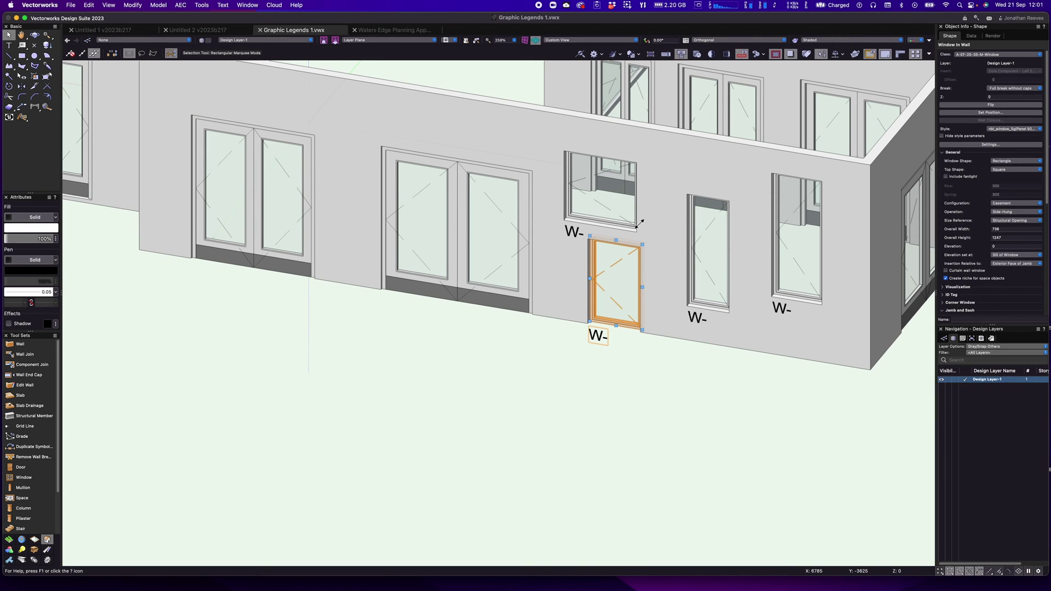
left_click(520, 375)
key("3")
middle_click_drag(508, 376, 482, 378)
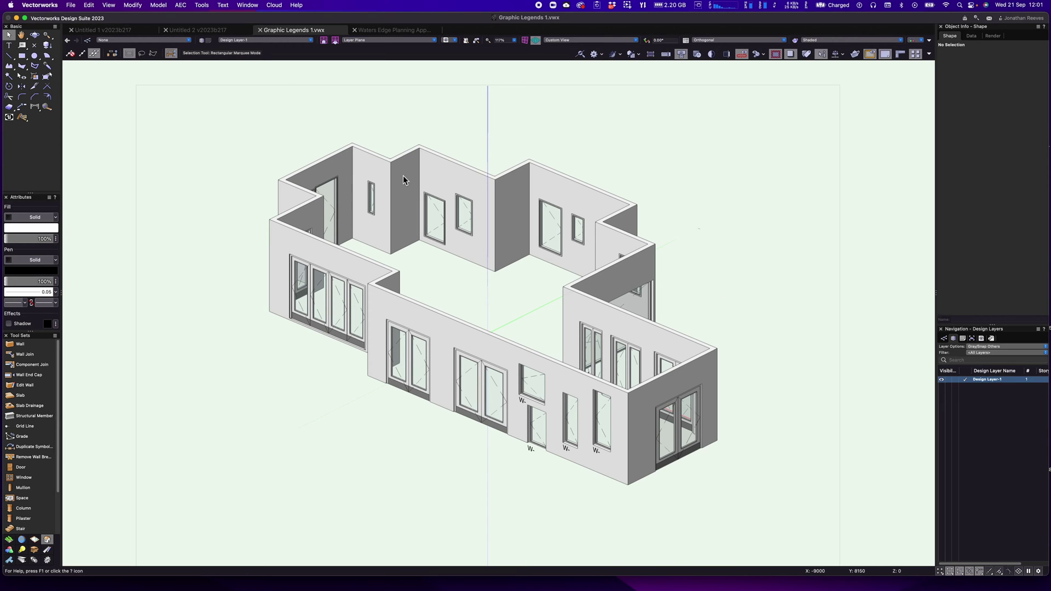
Open the 01 Doors and 02 Windows sheet layers, then bring up the sheet list options
left_click(964, 339)
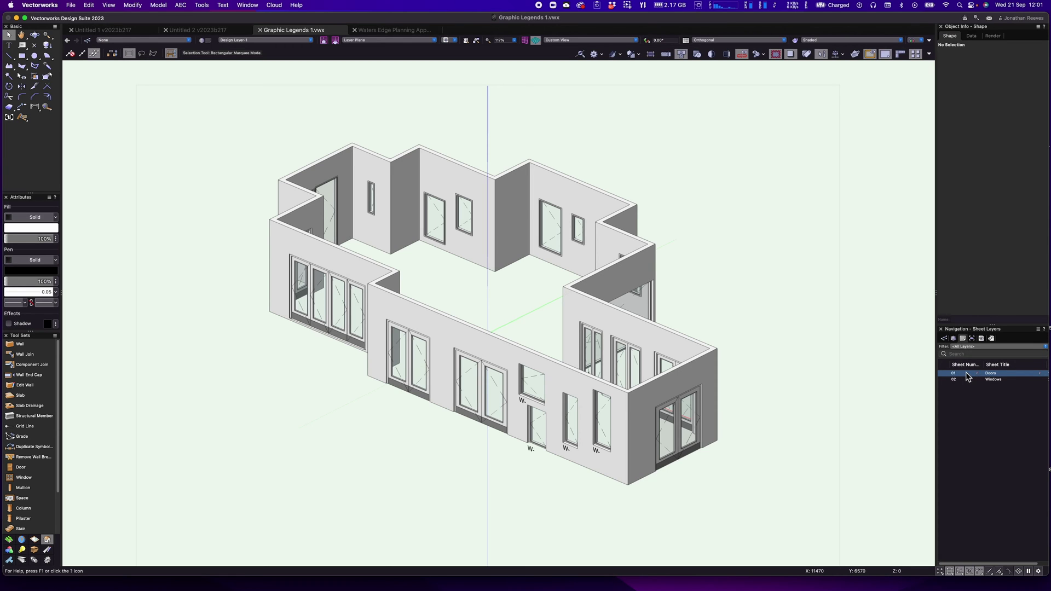
double_click(967, 374)
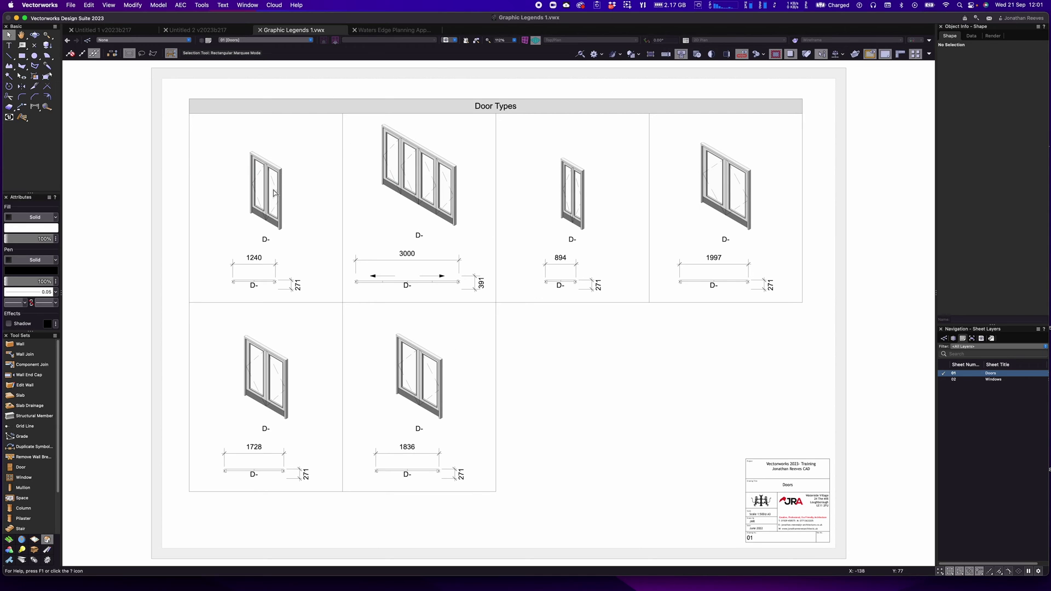
double_click(984, 379)
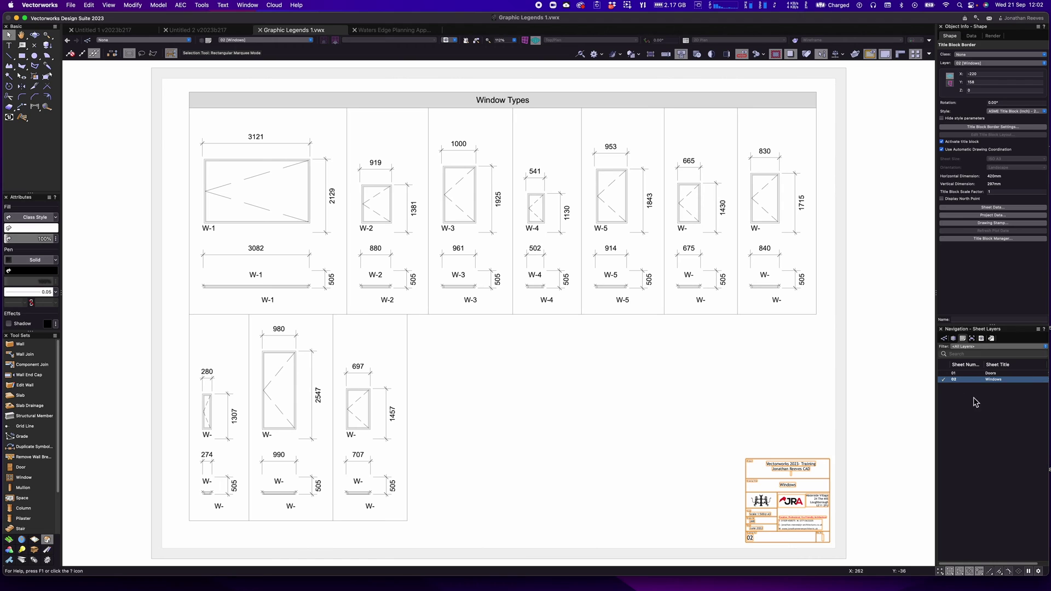
right_click(972, 398)
left_click(959, 395)
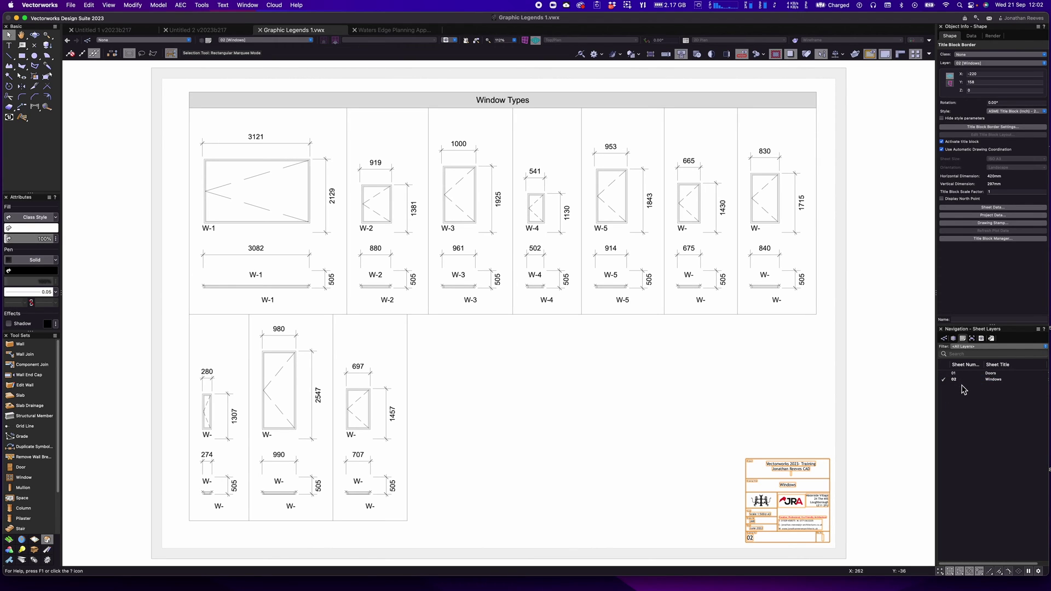
right_click(965, 397)
Create a new sheet layer numbered 03
left_click(968, 394)
type("03")
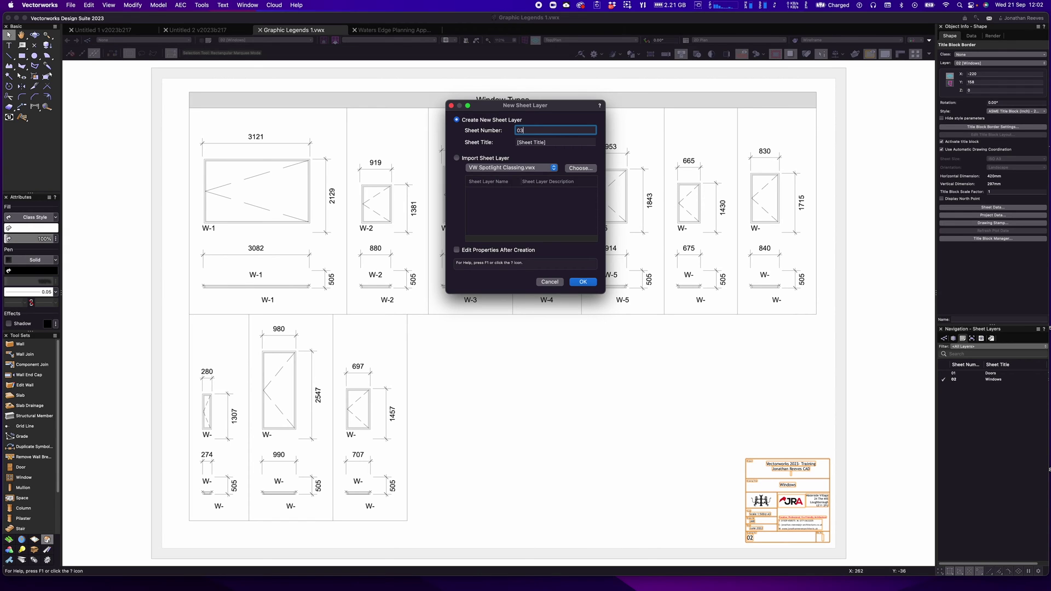
key("Return")
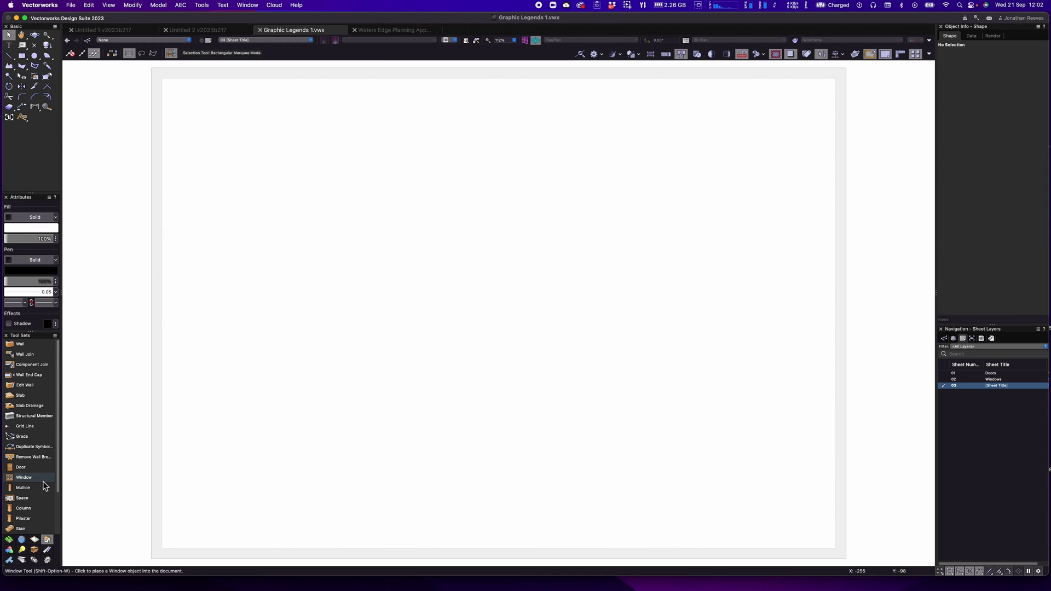
mouse_move(45, 540)
left_mouse_down()
mouse_move(109, 276)
mouse_move(106, 217)
mouse_move(147, 489)
left_mouse_up()
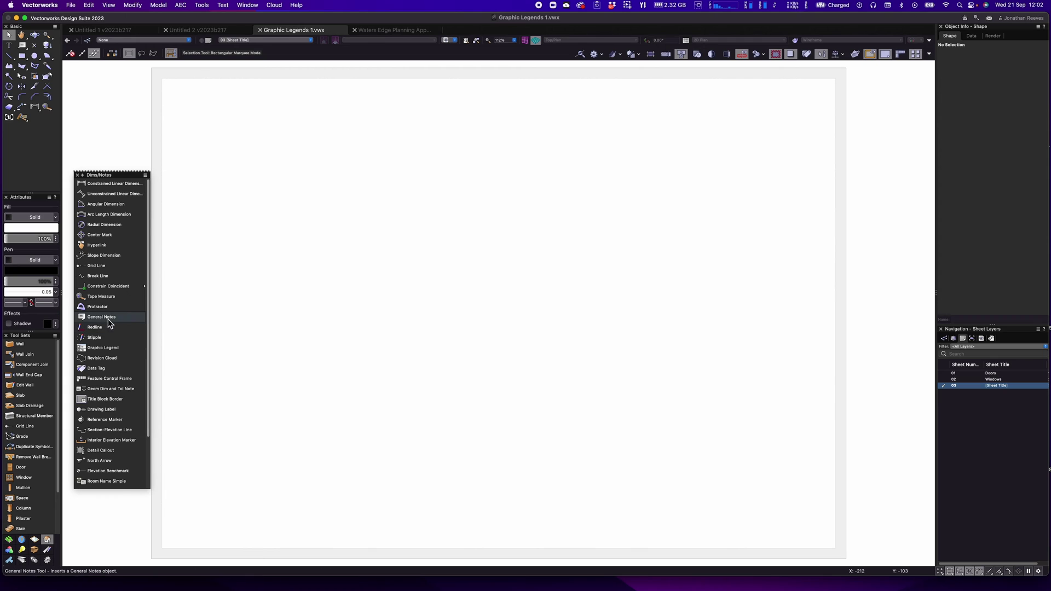
Choose Window Types Legend - Multiple Views from the Graphic Legend library for the Graphic Legend tool
left_click(100, 351)
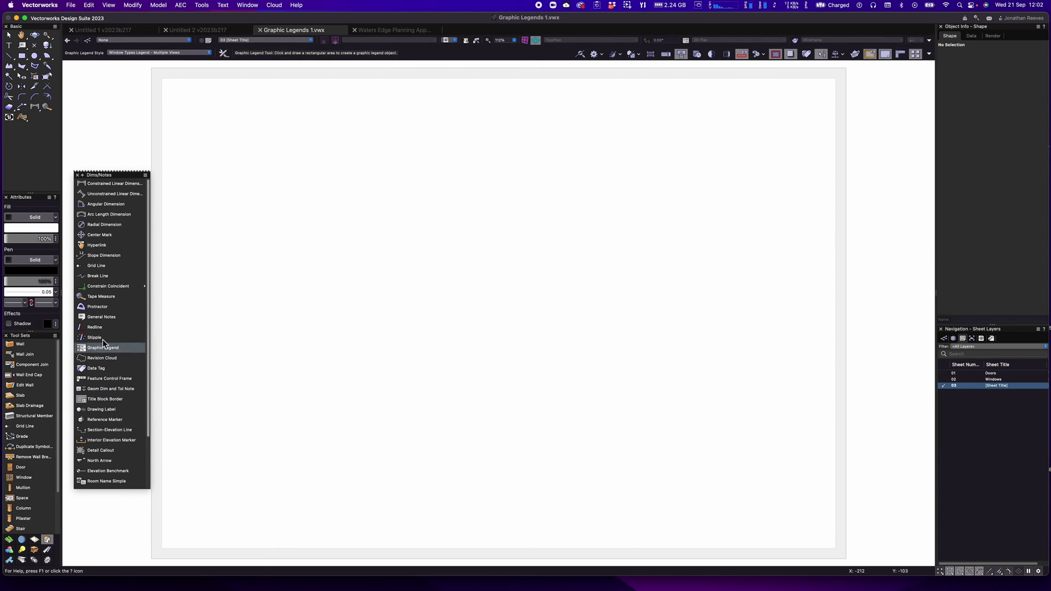
left_click(208, 53)
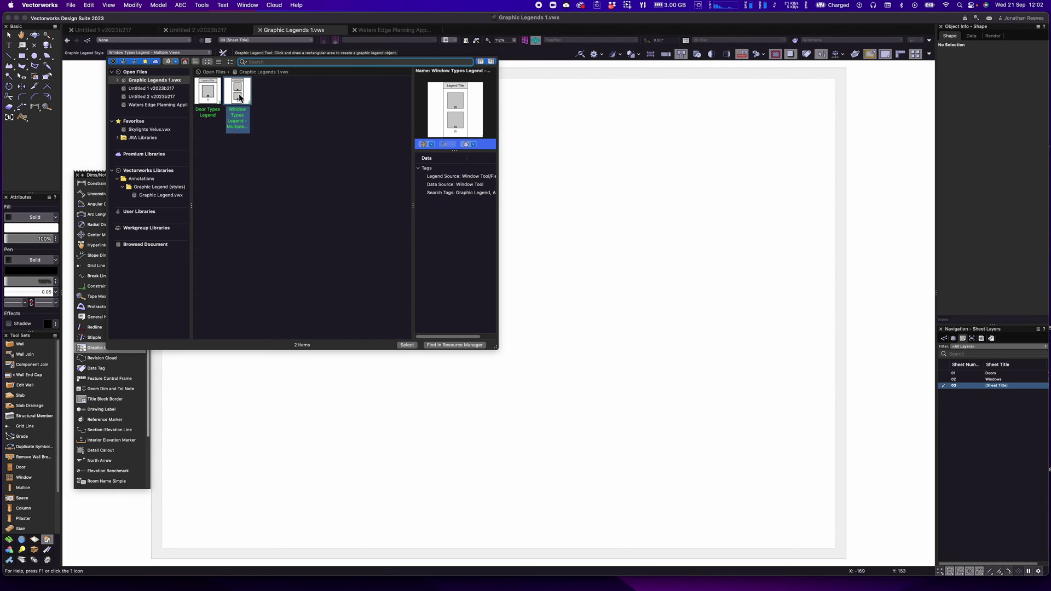
left_click(158, 198)
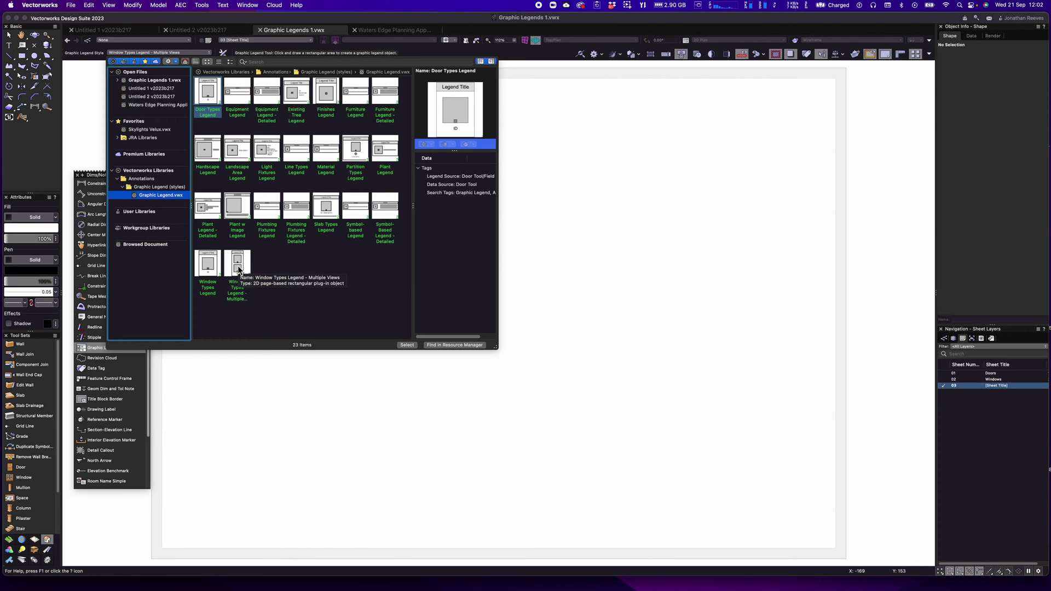
left_click(239, 268)
Draw the Window Types graphic legend rectangle across the sheet
double_click(239, 268)
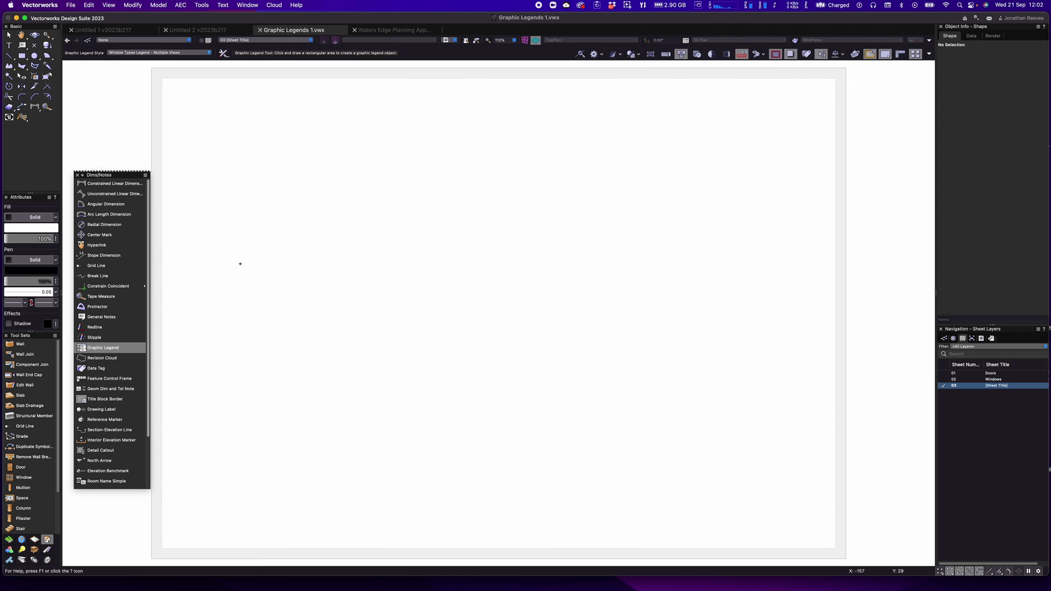
left_click(182, 90)
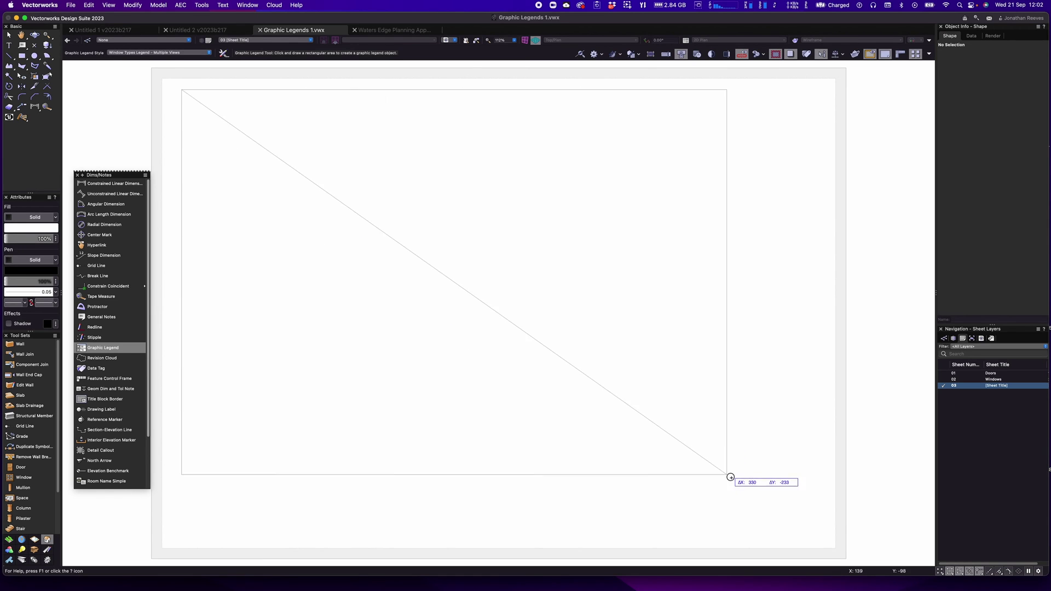
left_click(817, 524)
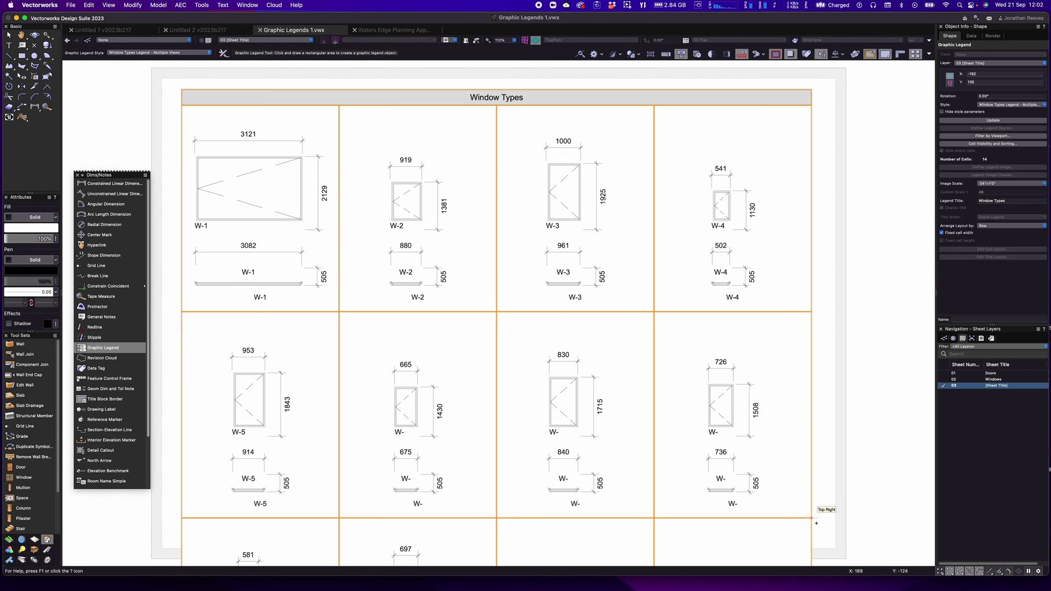
scroll(506, 384, "down", 5)
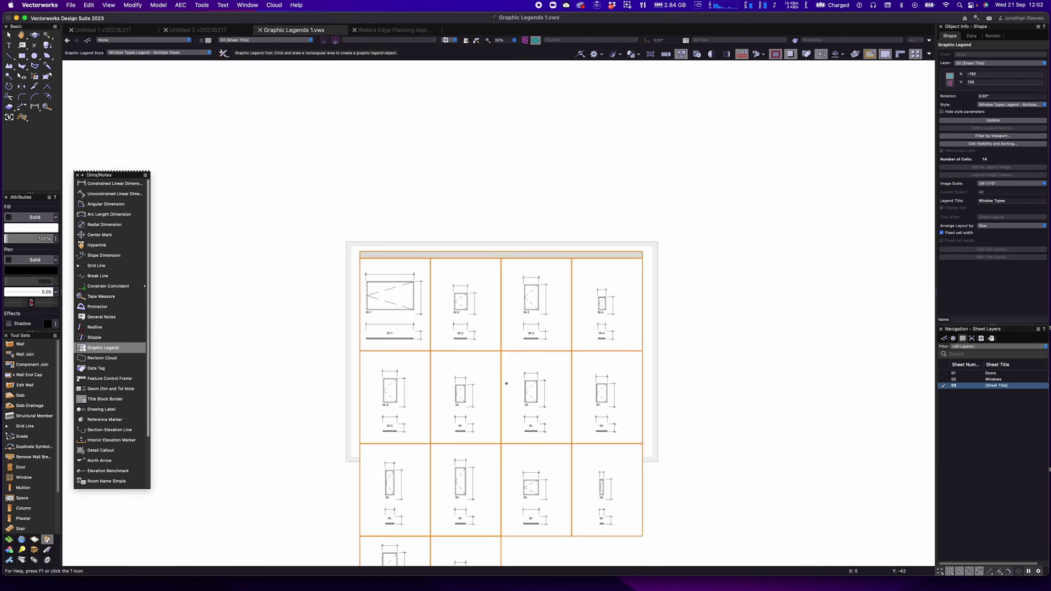
key("h")
left_click_drag(522, 366, 512, 199)
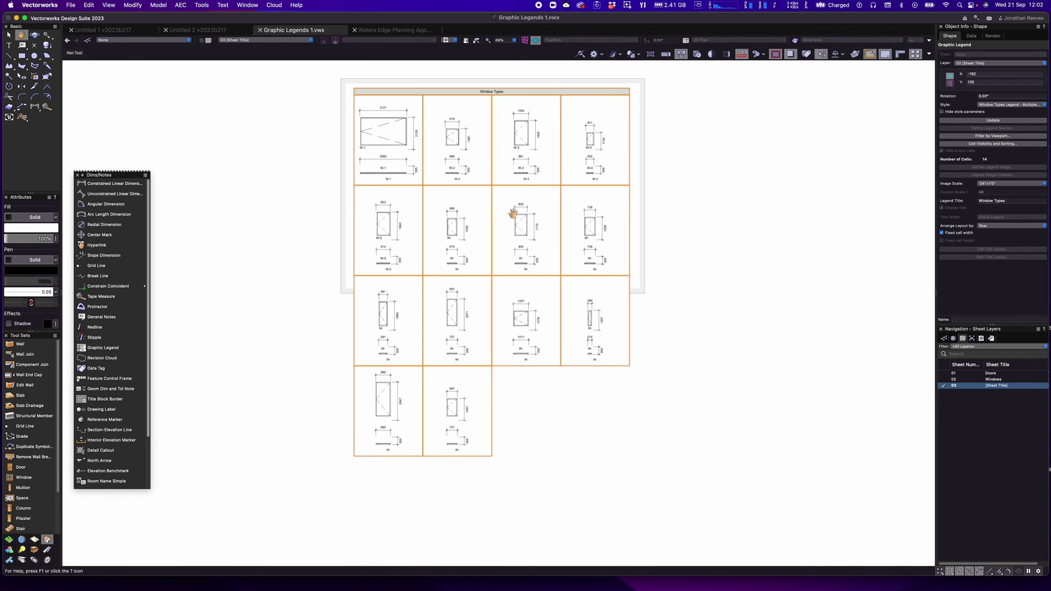
Set the legend's image scale to 1:100 and resize it into six columns over three rows
key("x")
left_click_drag(628, 463, 494, 305)
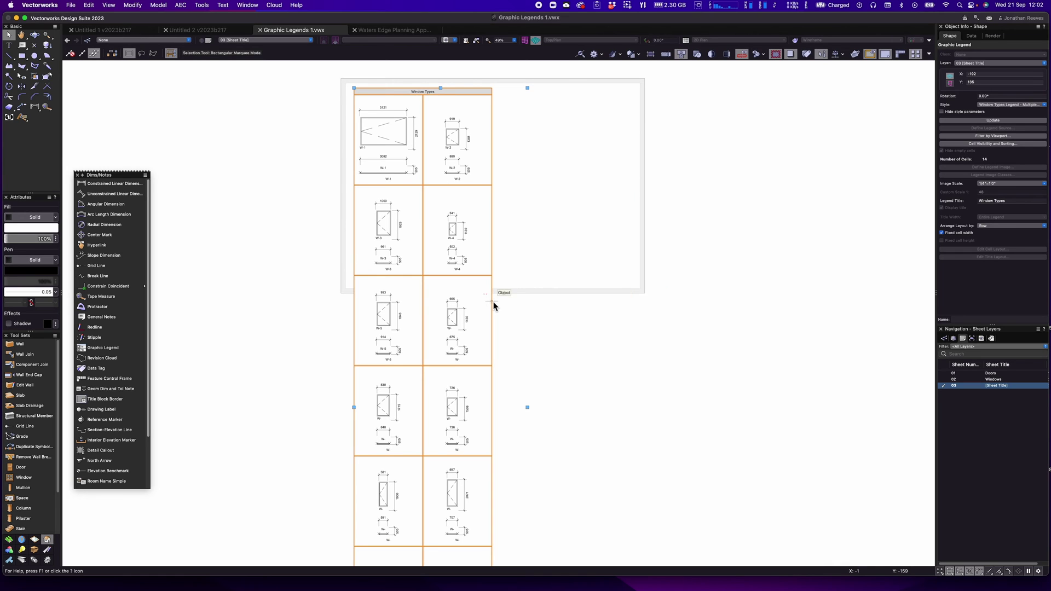
left_click_drag(527, 408, 845, 348)
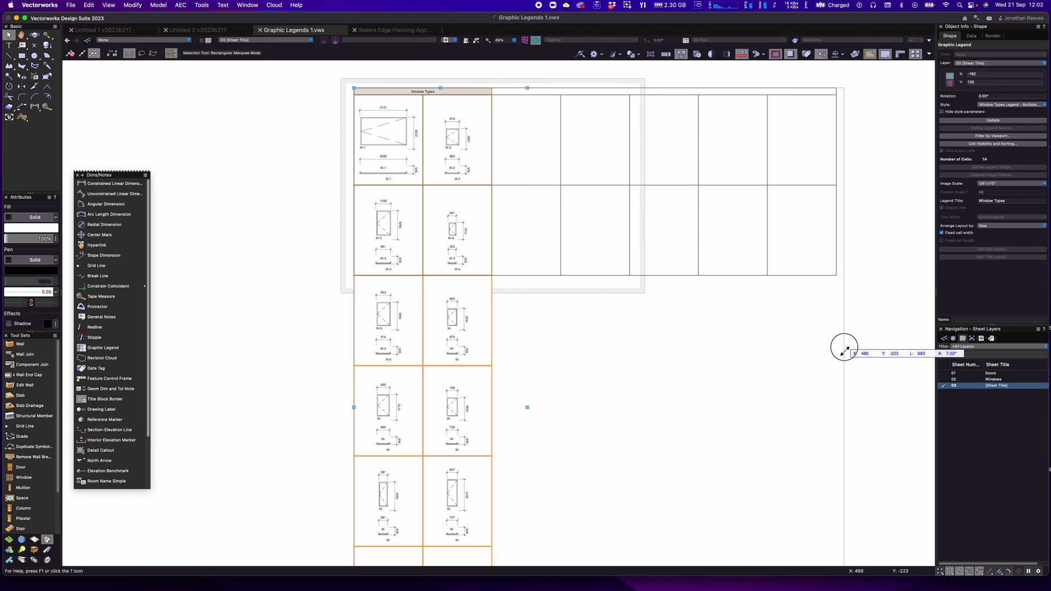
left_click(1005, 184)
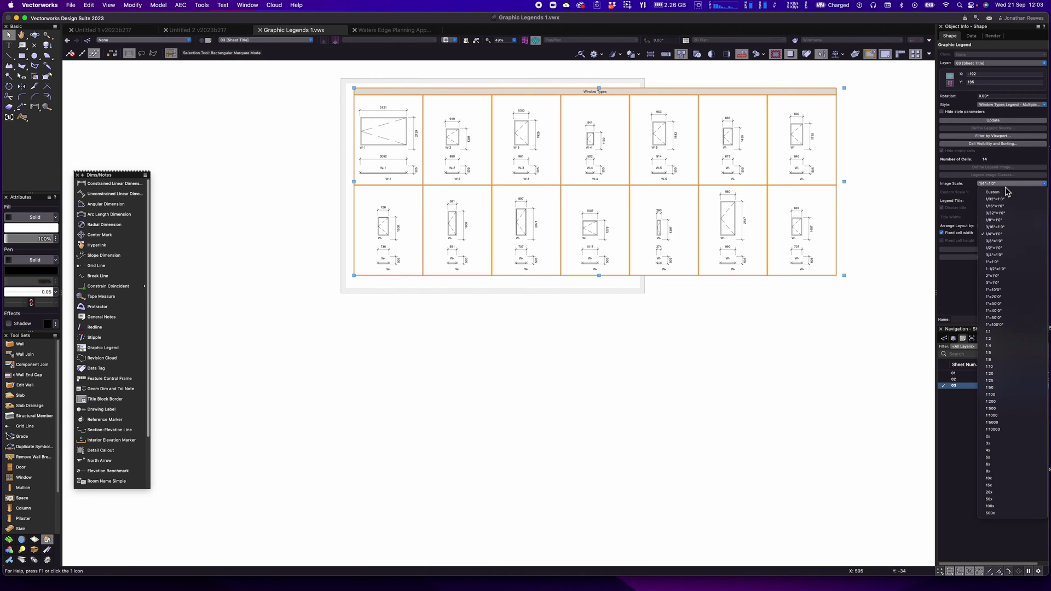
left_click(1000, 395)
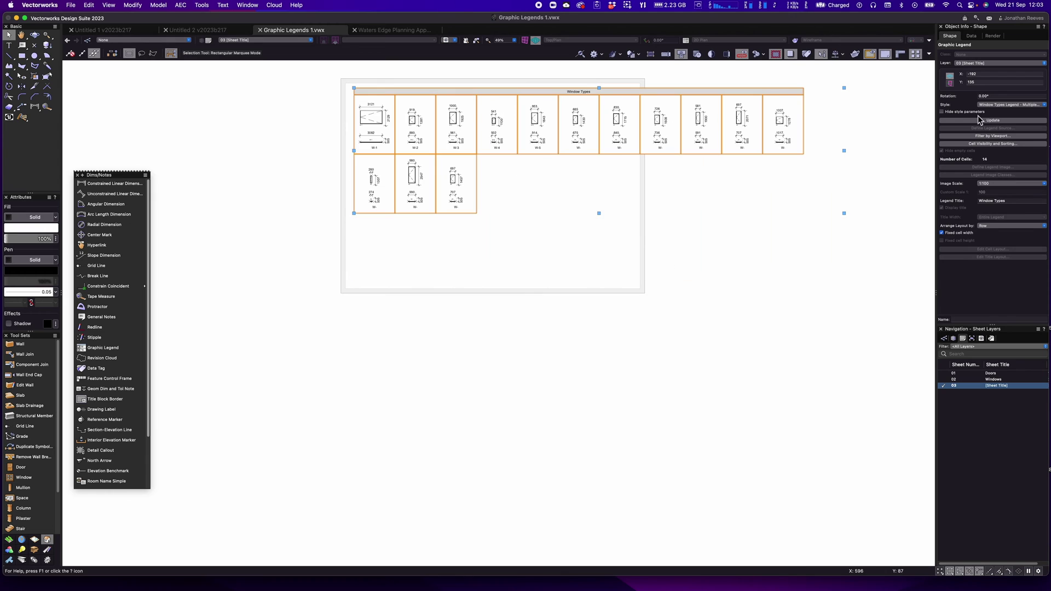
left_click_drag(844, 150, 622, 159)
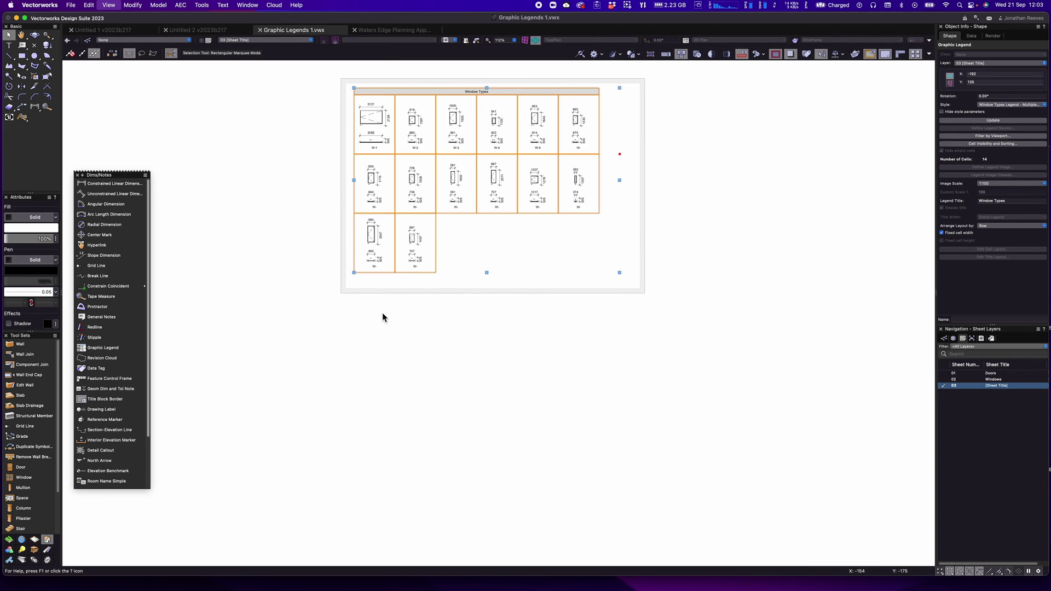
key("super+5")
left_click(851, 192)
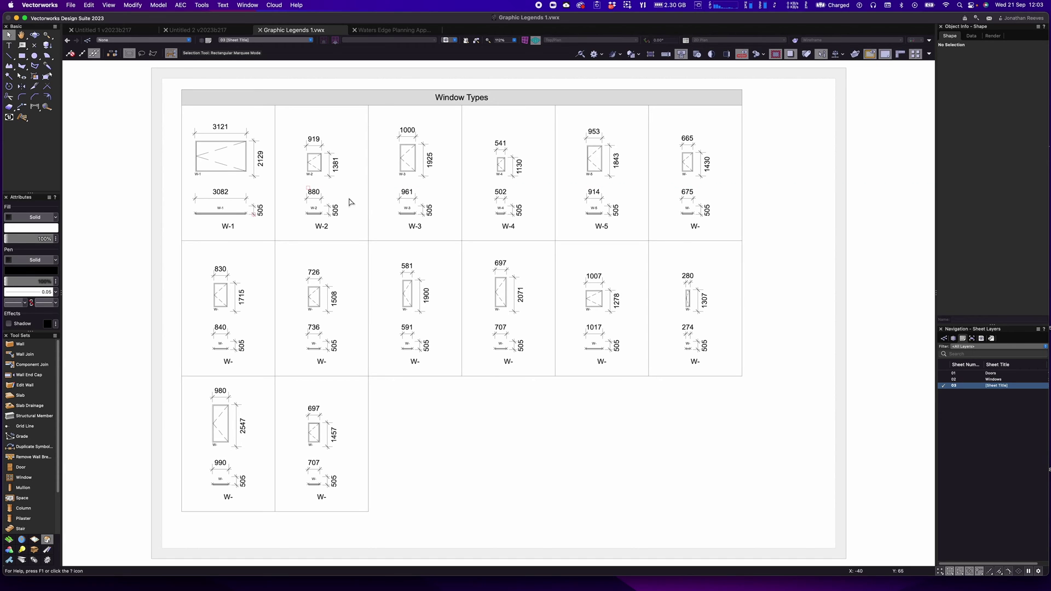
Open the Window Types legend's cell layout for editing and select its upper image cell
left_click(508, 162)
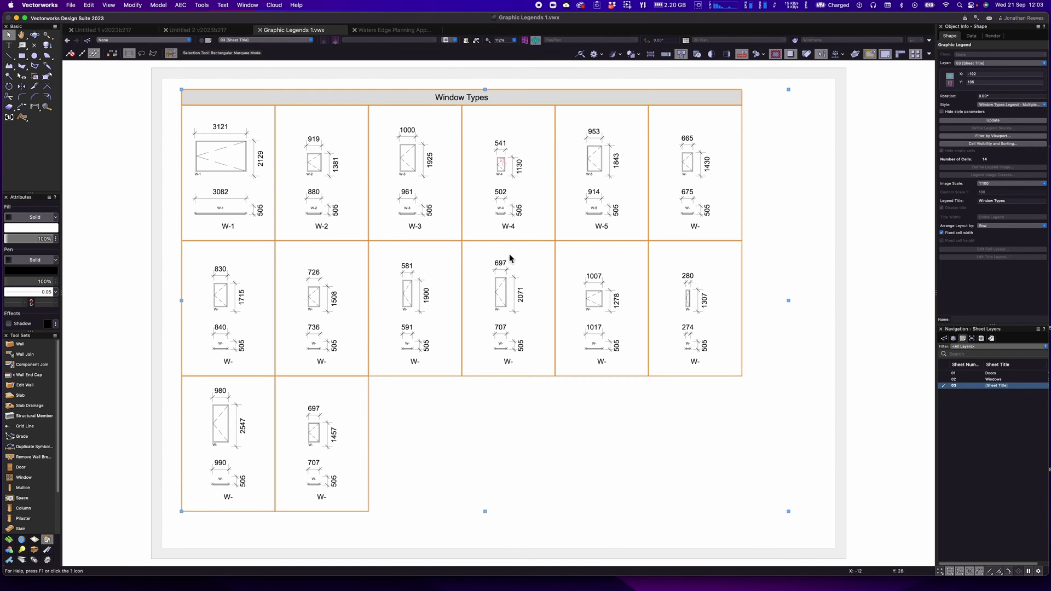
double_click(507, 176)
left_click(510, 151)
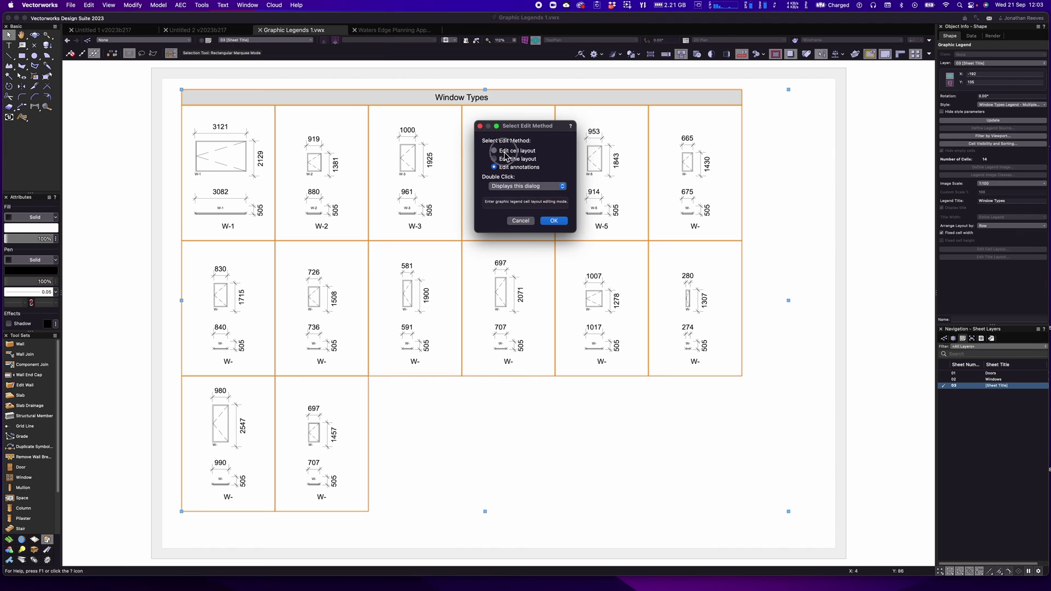
left_click(559, 223)
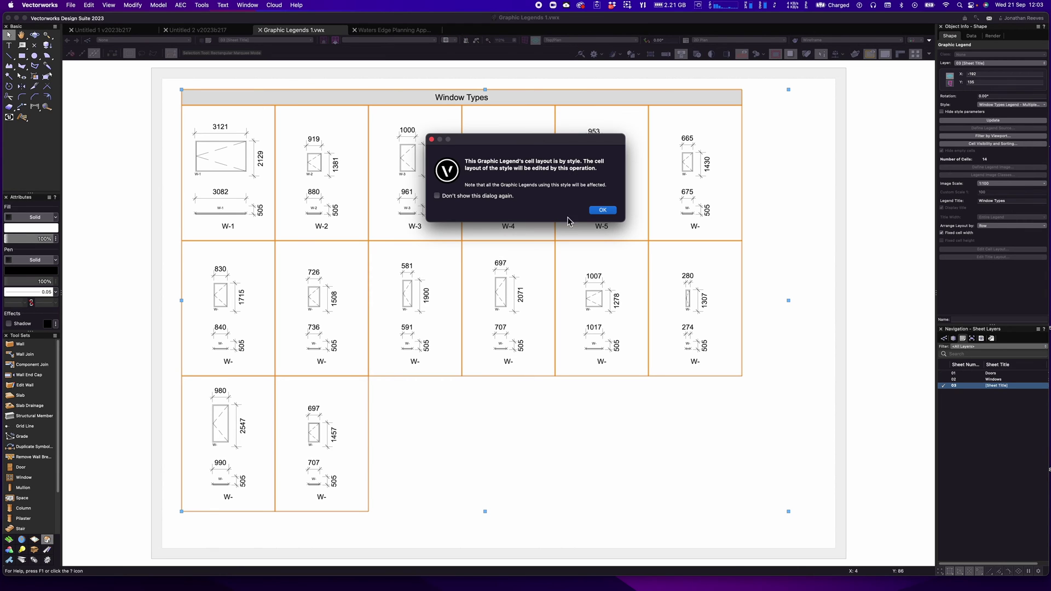
left_click(602, 212)
left_click(519, 230)
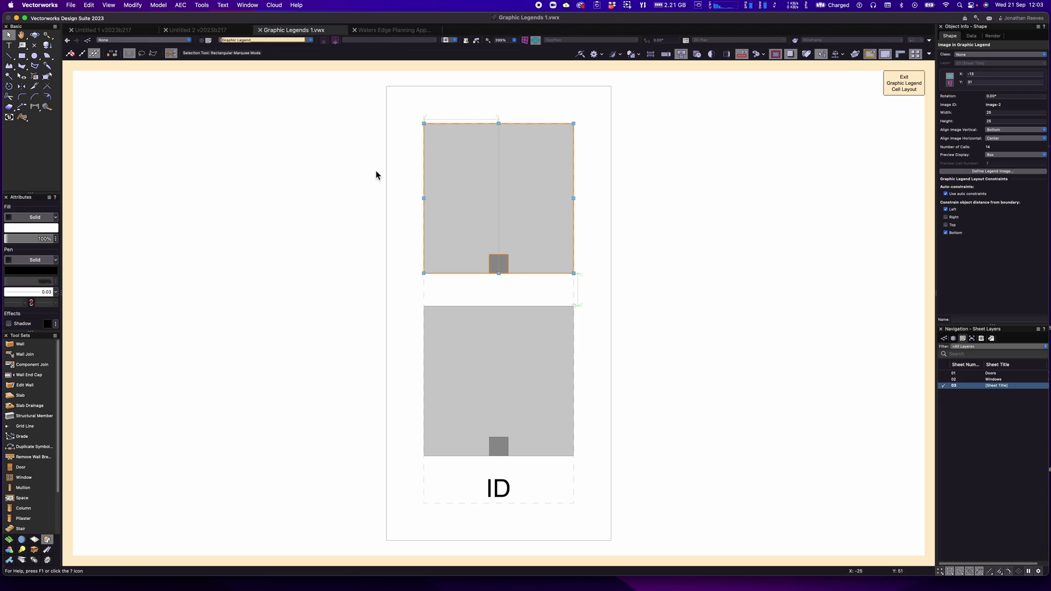
Exit the cell layout and bring up the Wall Closure.vwx drawing
left_click(903, 88)
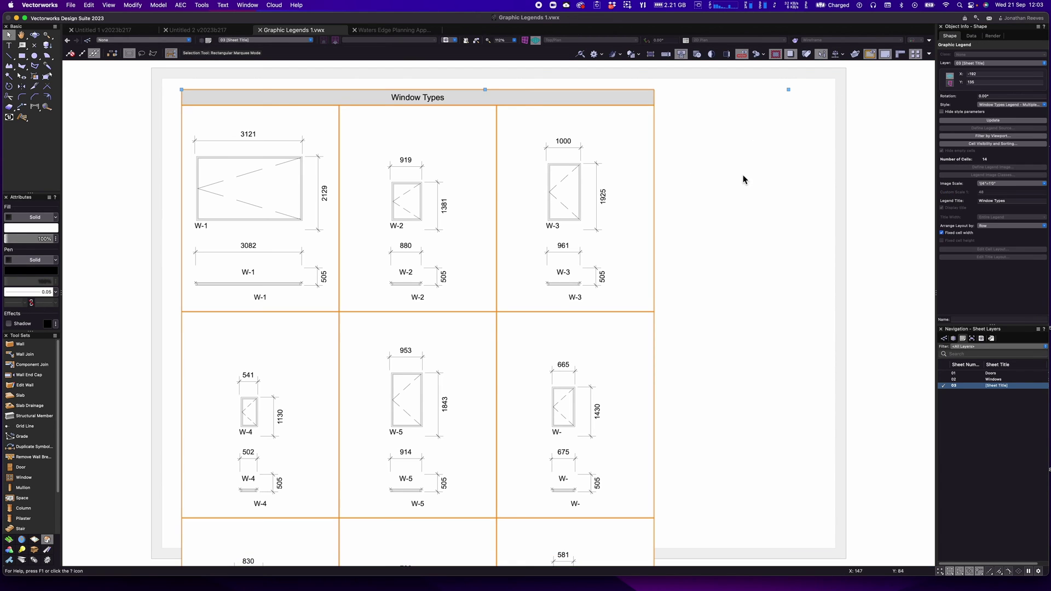
double_click(985, 379)
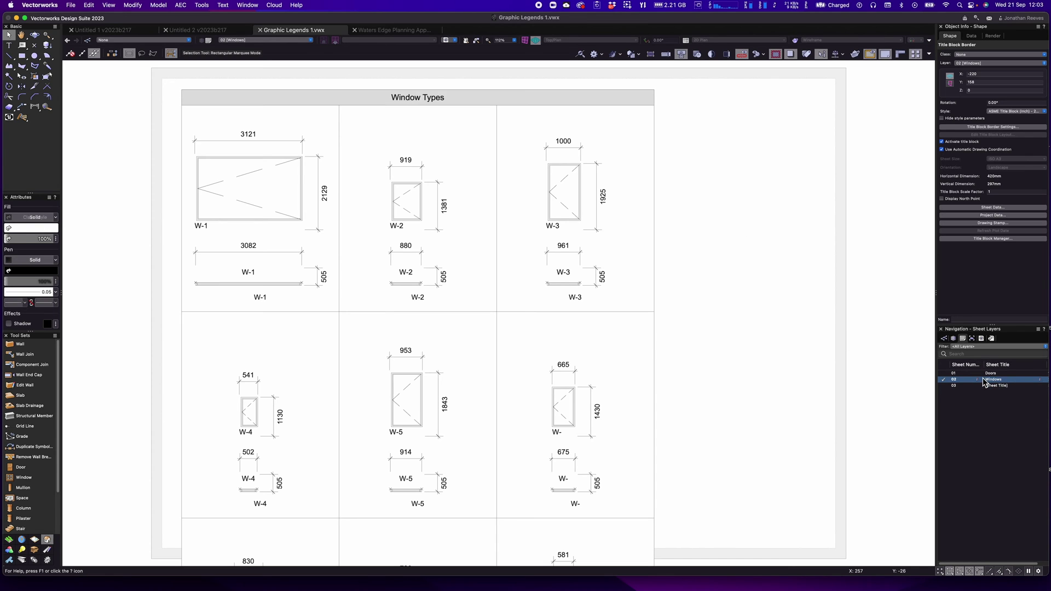
double_click(992, 373)
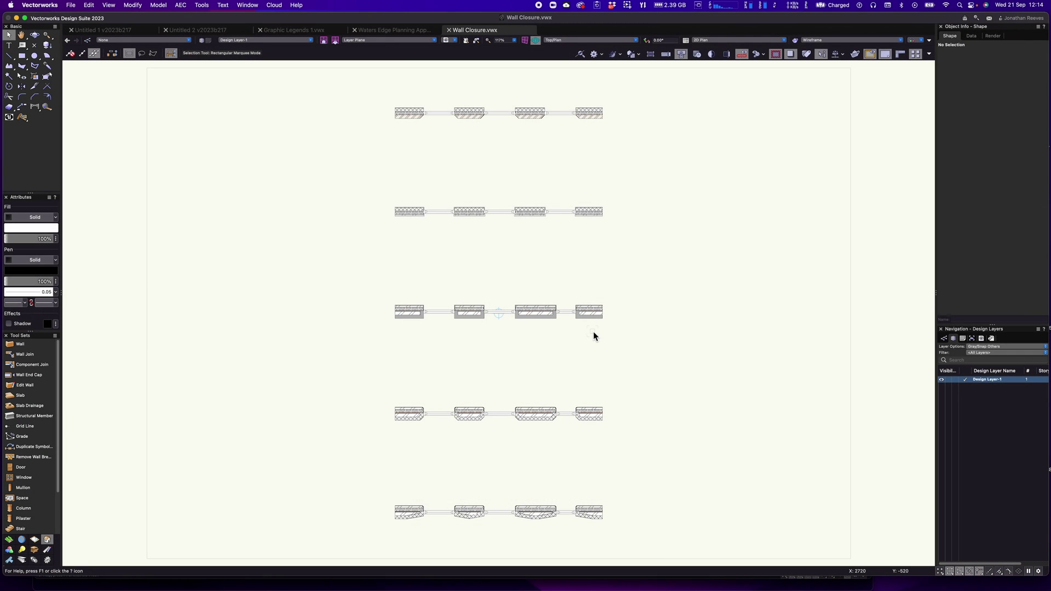
key("c")
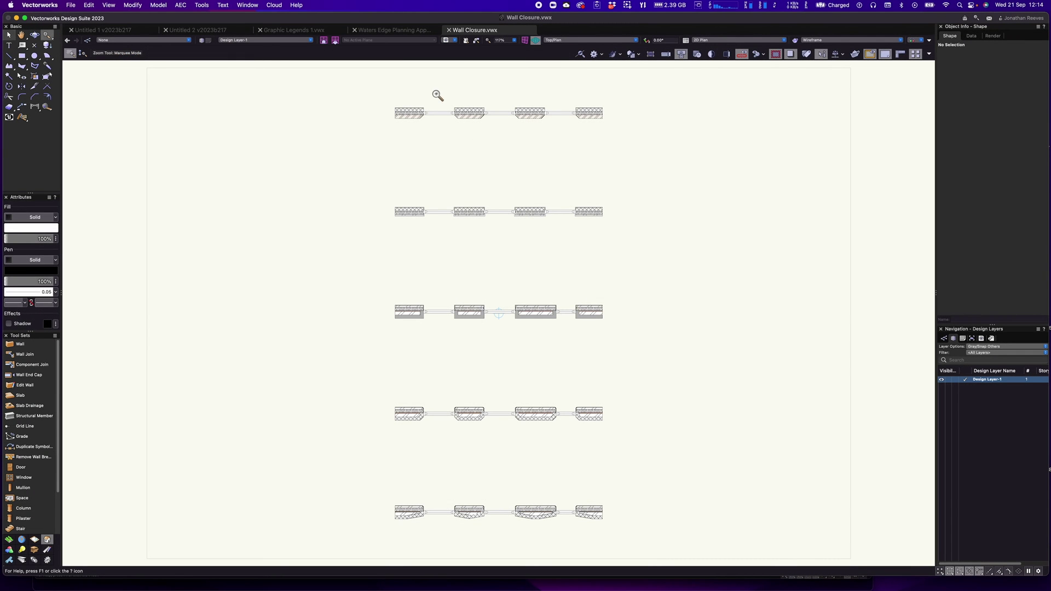
left_click_drag(397, 91, 486, 142)
key("x")
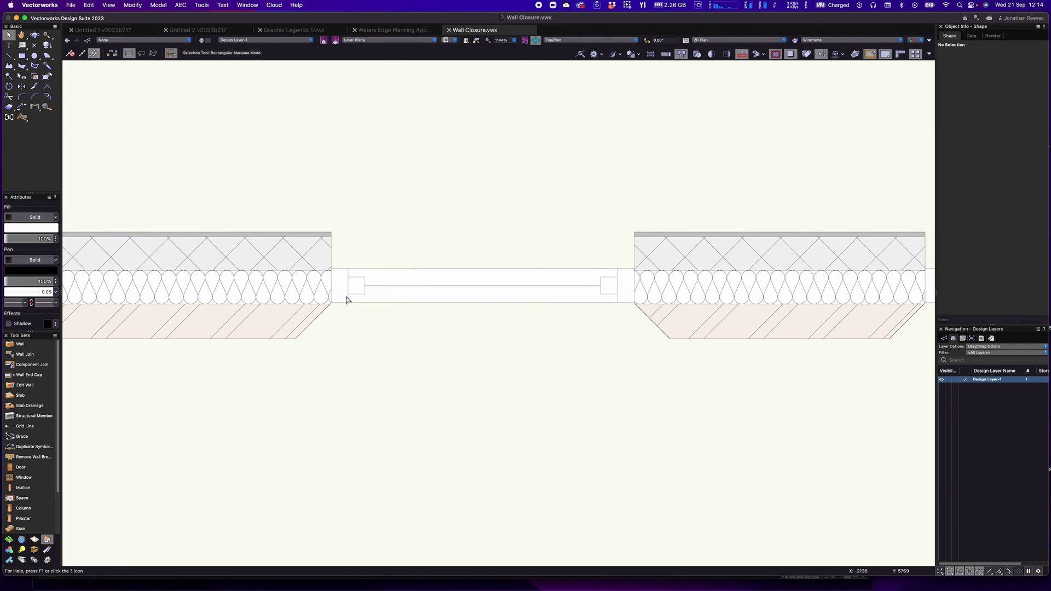
scroll(353, 286, "down", 1)
scroll(353, 286, "down", 3)
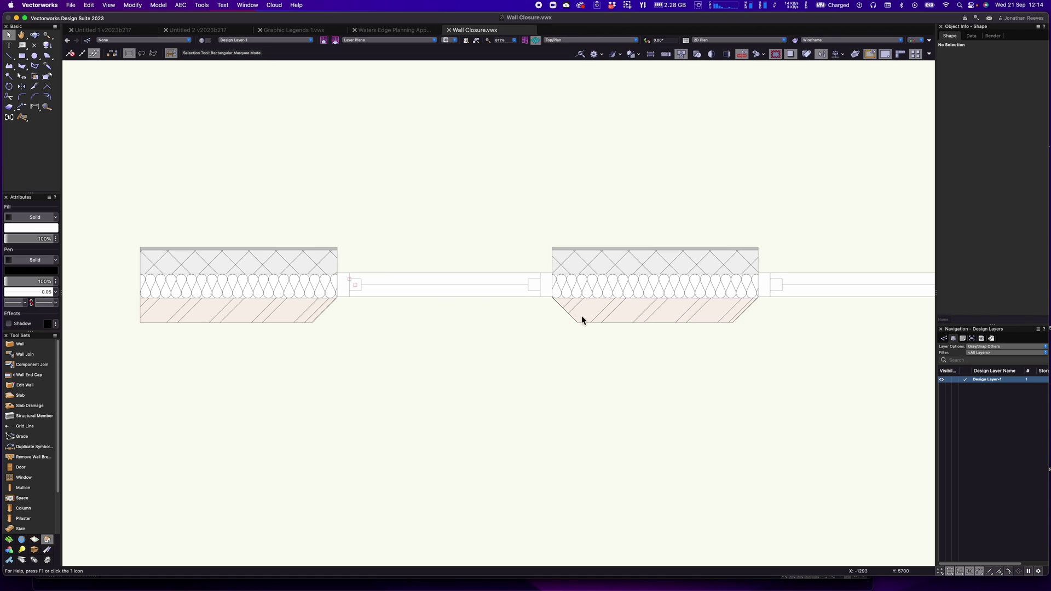
scroll(542, 284, "down", 3)
middle_click_drag(764, 328, 686, 260)
scroll(553, 217, "down", 3)
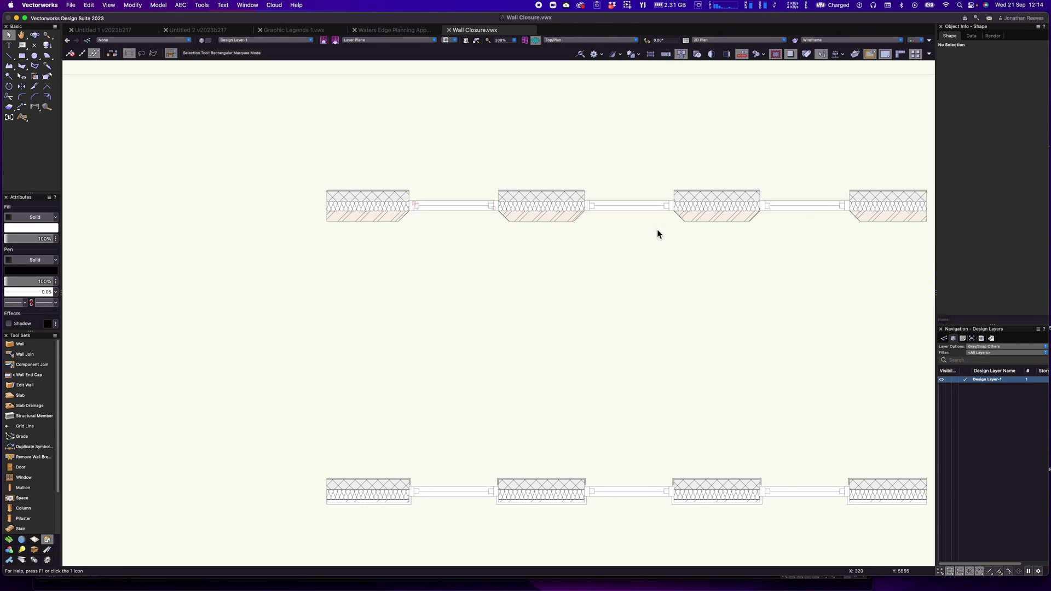
scroll(513, 515, "up", 5)
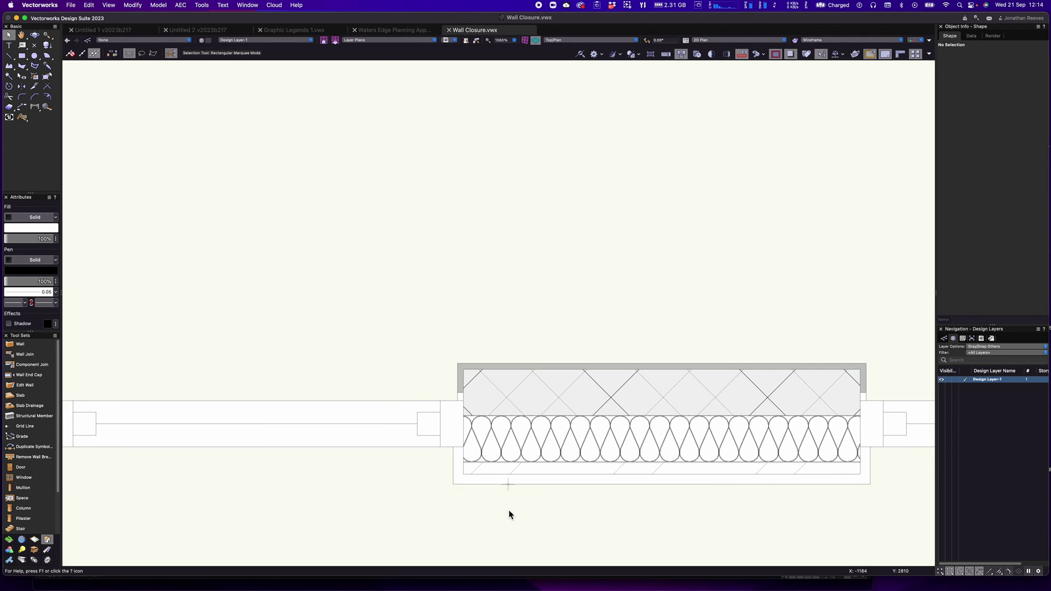
middle_click_drag(592, 505, 446, 390)
scroll(615, 390, "down", 3)
middle_click_drag(786, 424, 669, 254)
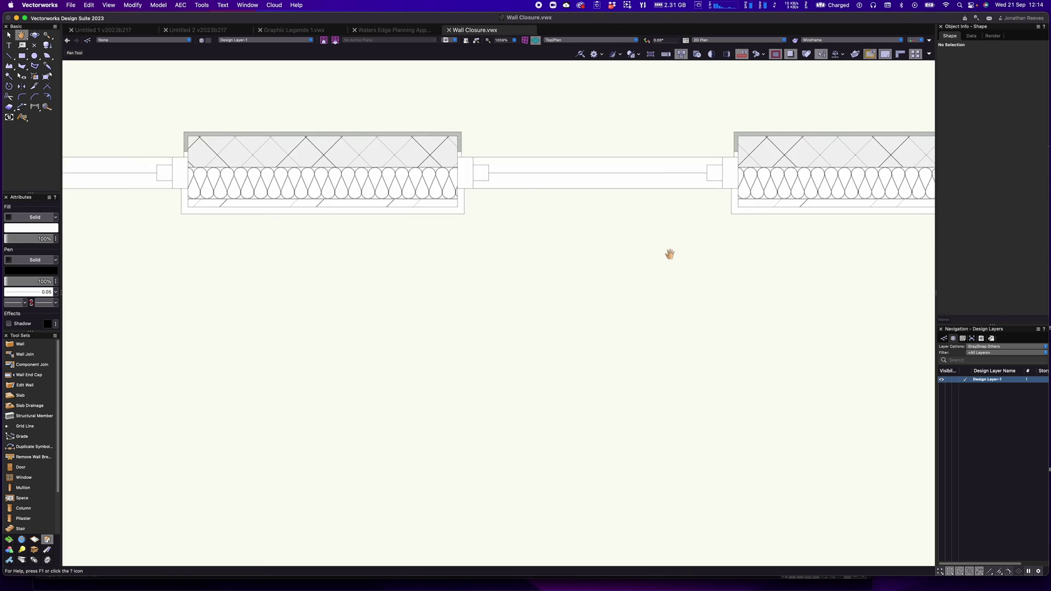
scroll(666, 298, "down", 10)
scroll(572, 284, "up", 10)
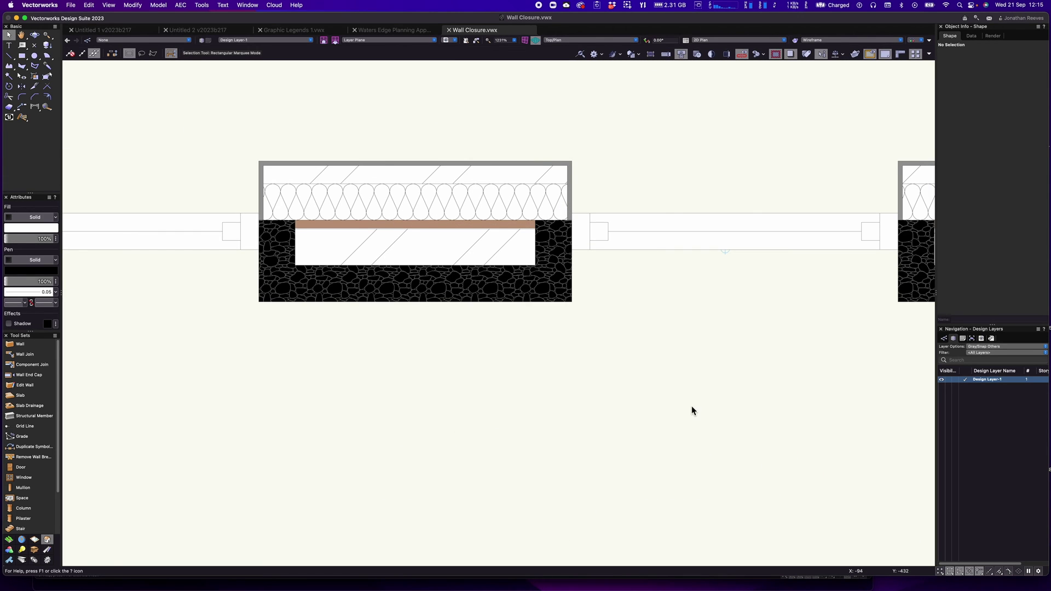
scroll(692, 410, "down", 4)
middle_click_drag(732, 402, 491, 111)
scroll(567, 287, "down", 1)
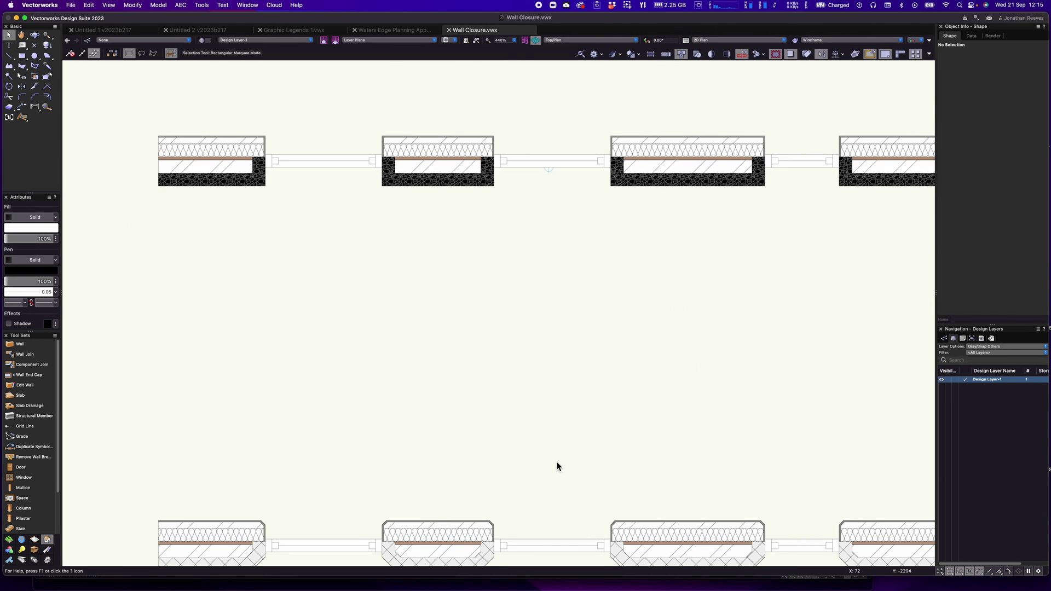
scroll(552, 197, "down", 5)
Inspect the walls and their window openings in shaded right isometric from several angles
key("super+5")
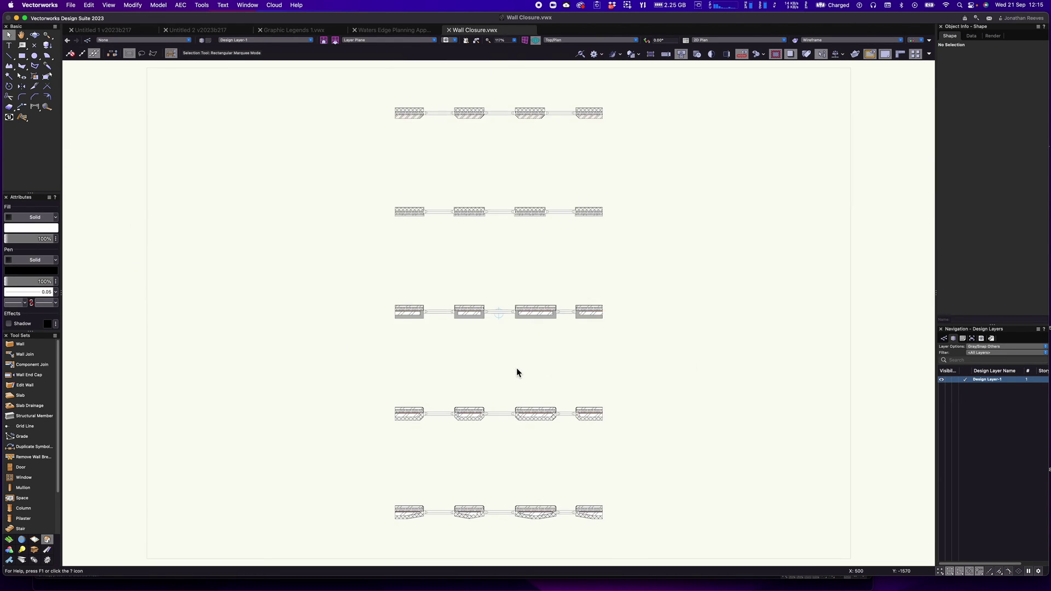
key("super+3")
key("c")
left_click_drag(270, 312, 361, 457)
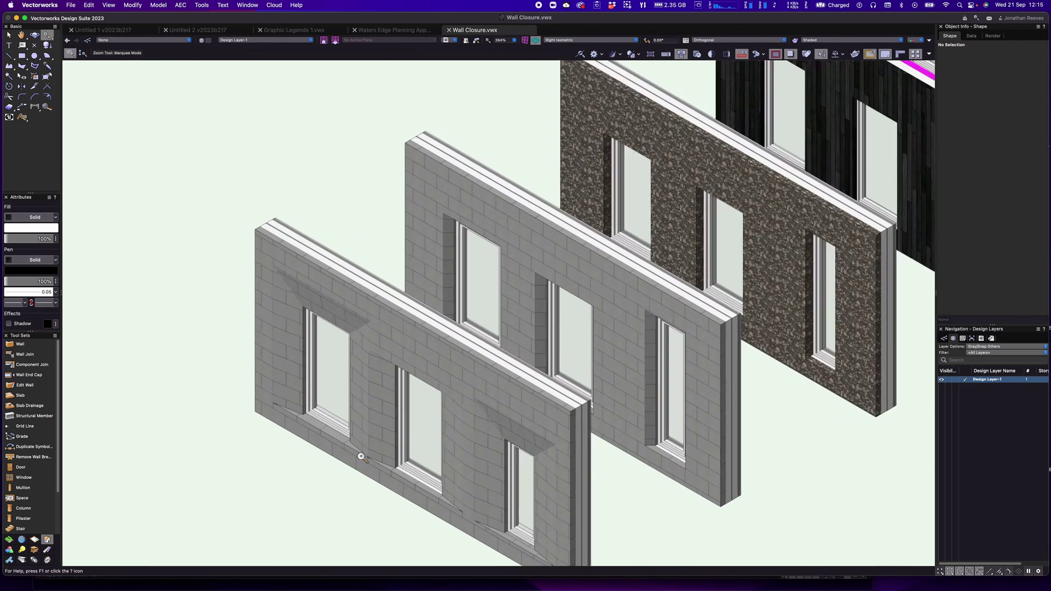
key("shift+c")
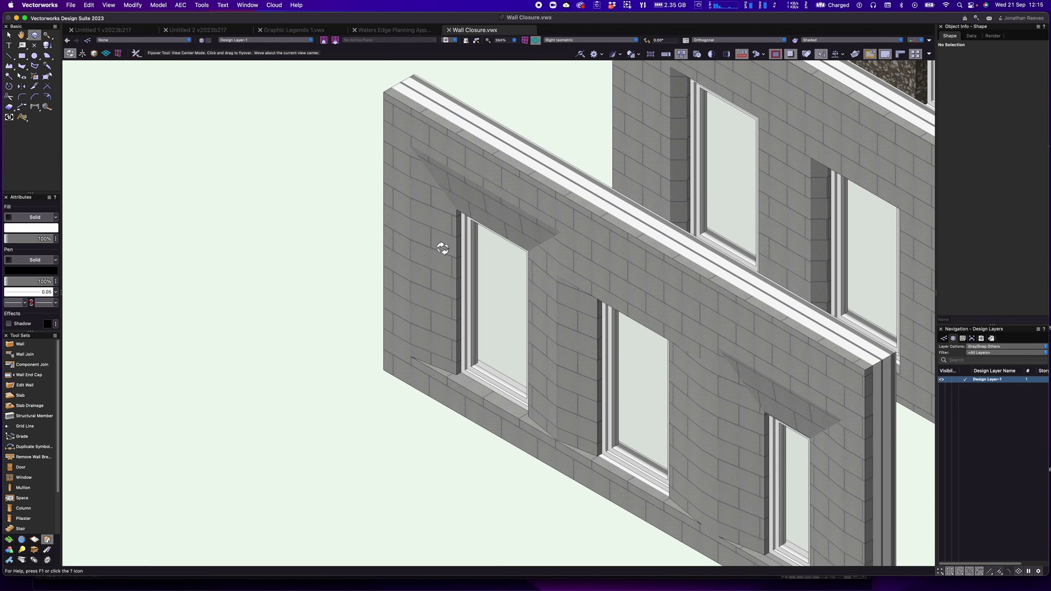
left_click_drag(523, 376, 384, 408)
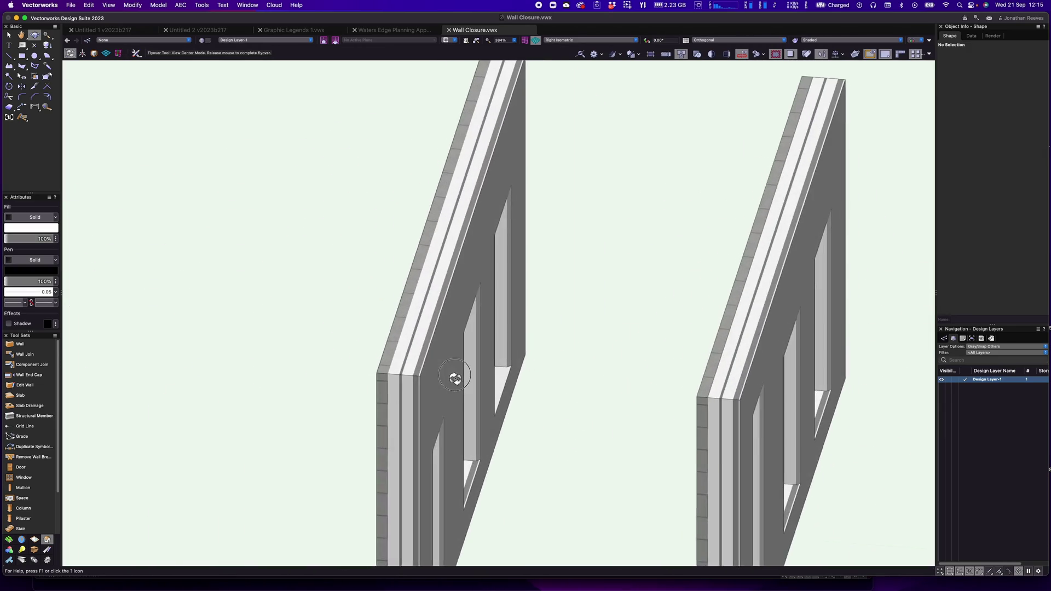
left_click_drag(455, 379, 544, 376)
scroll(545, 375, "down", 5)
key("c")
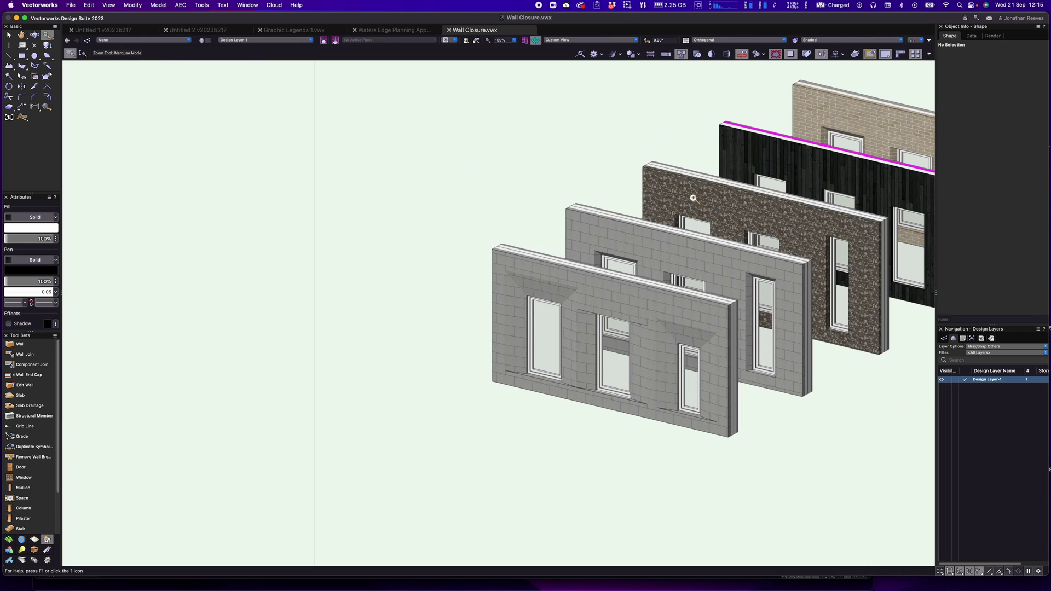
left_click_drag(694, 198, 874, 417)
key("x")
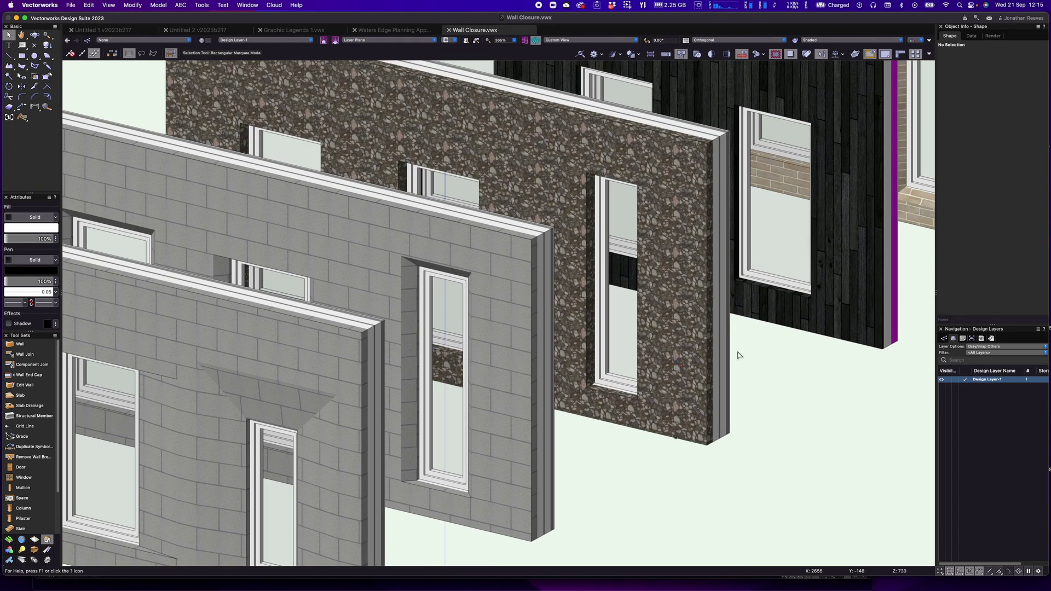
key("space")
left_click_drag(791, 336, 560, 460)
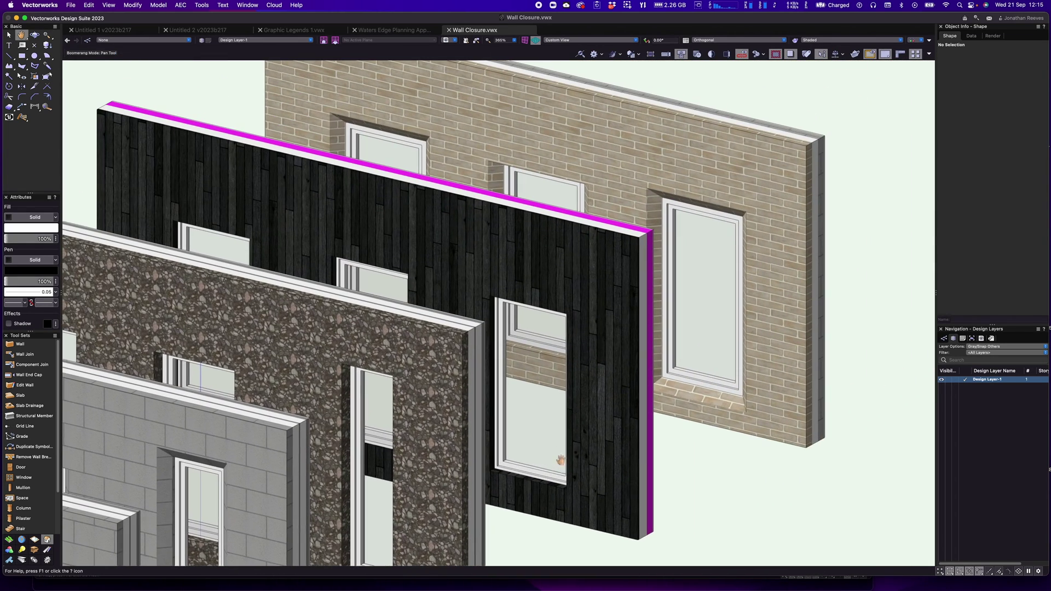
key("shift+c")
left_click_drag(651, 335, 646, 351)
key("x")
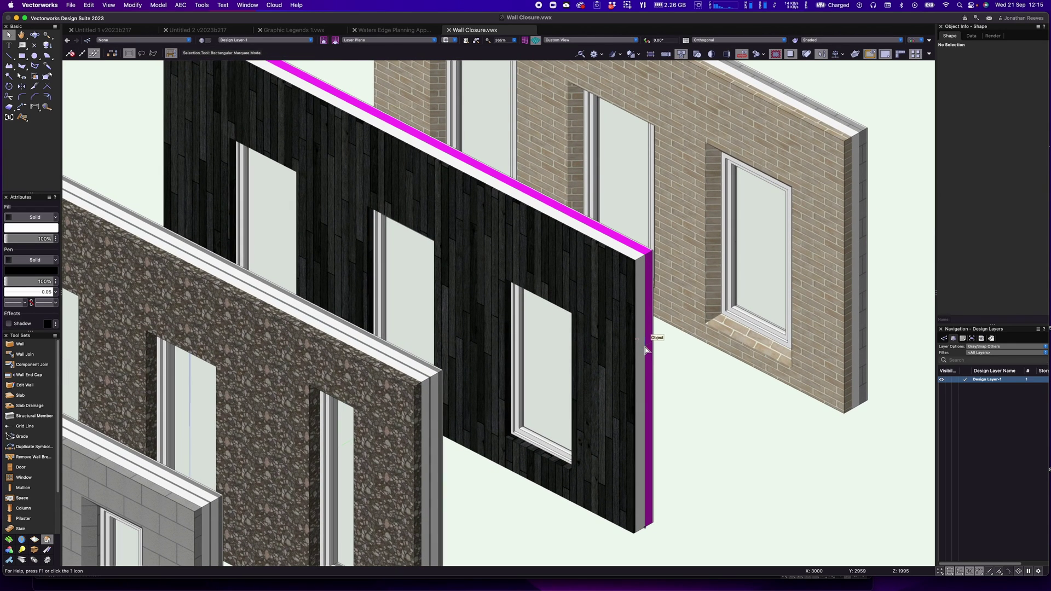
key("super+6")
In Top/Plan, copy the fourth wall row to the right and join the copies into one wall
key("super+5")
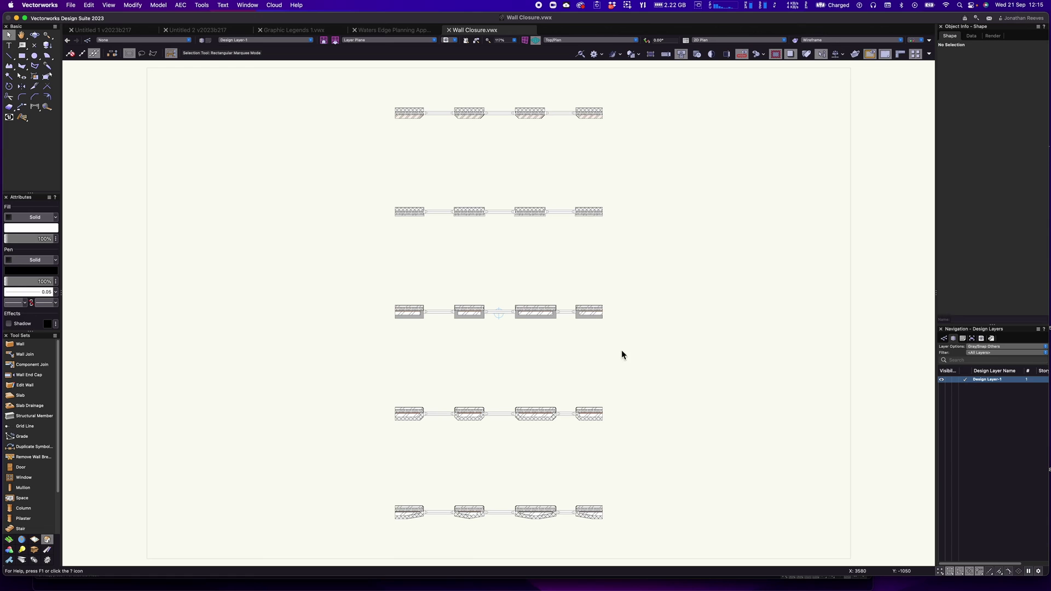
left_click_drag(540, 404, 768, 396)
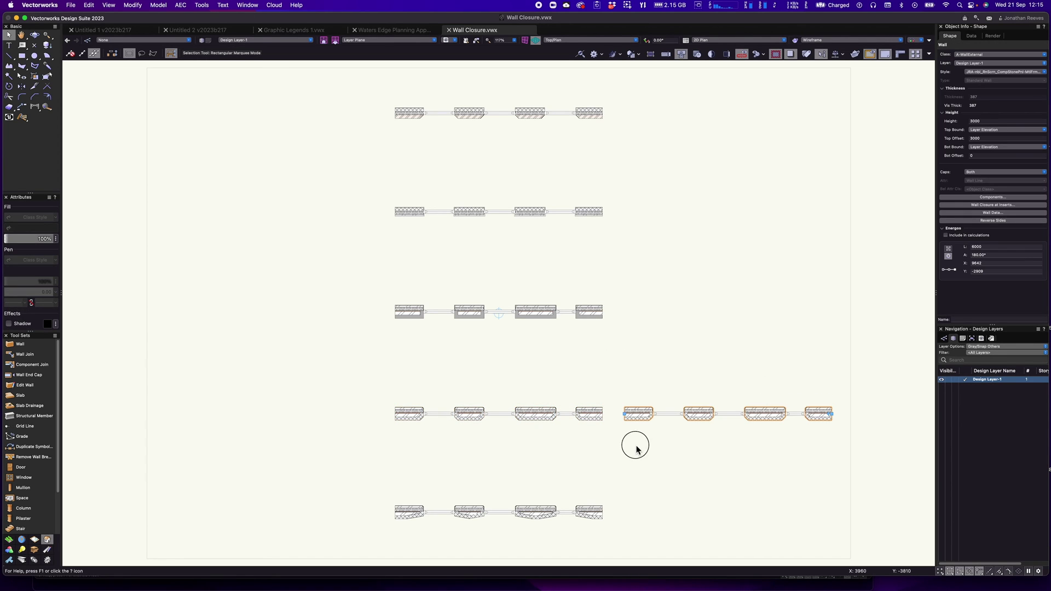
left_click_drag(634, 444, 815, 380)
key("super+j")
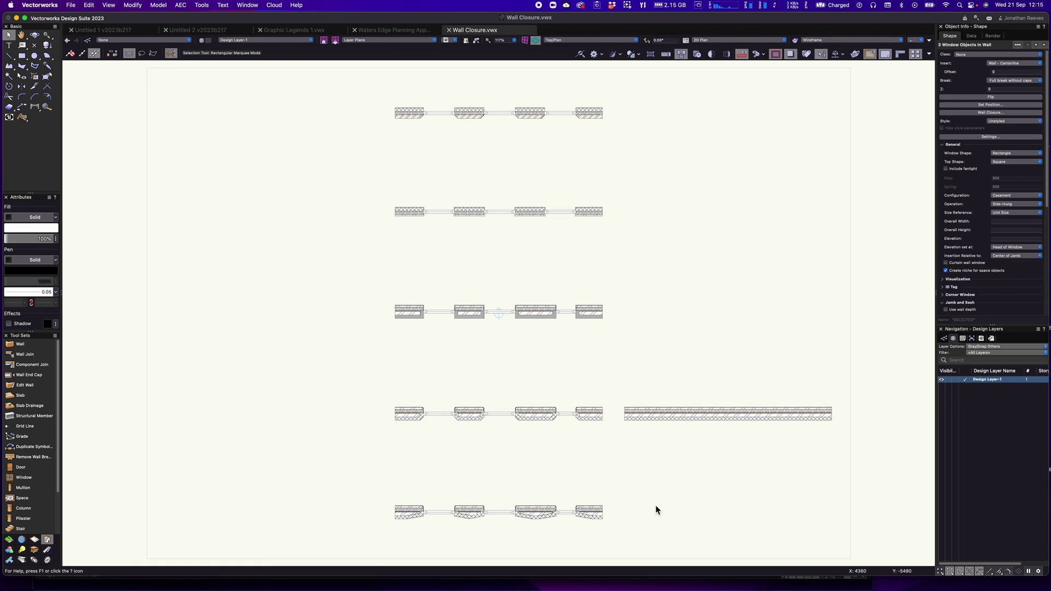
Place a casement window near the left end of the long continuous wall
key("c")
left_click_drag(589, 327, 876, 521)
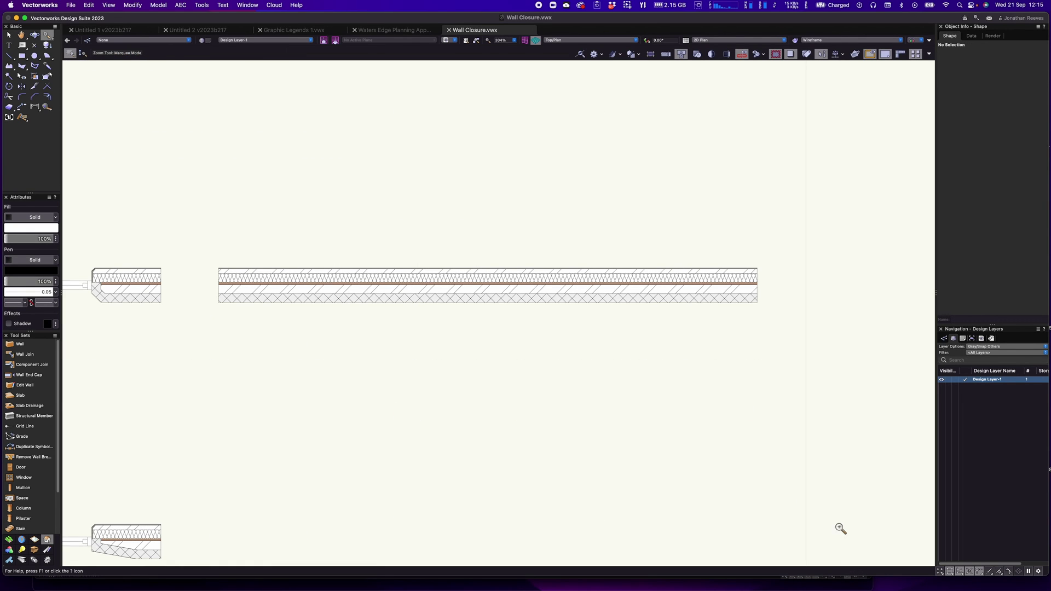
left_click(24, 478)
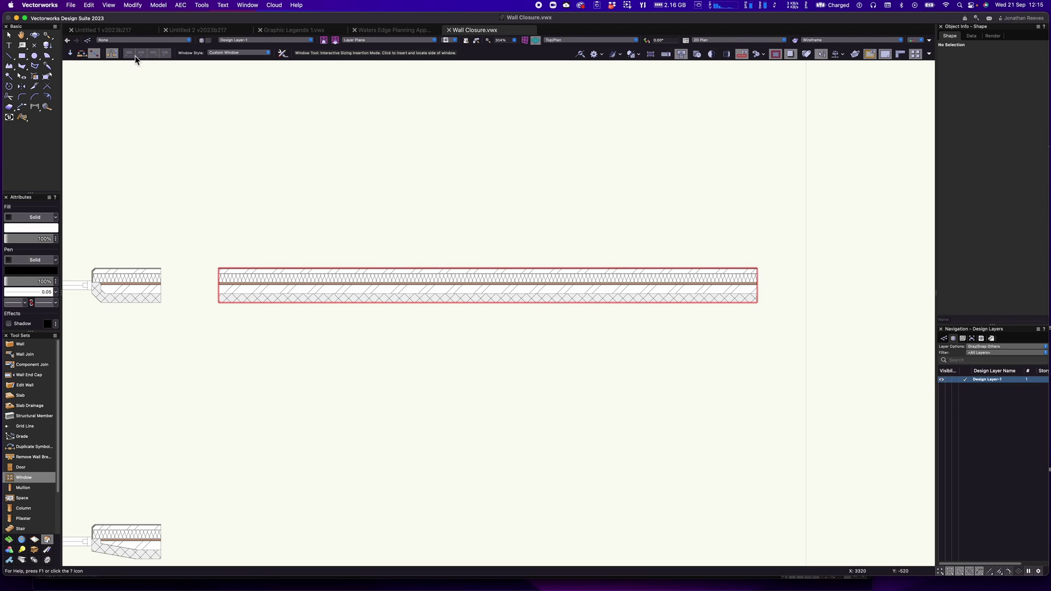
left_click(279, 285)
left_click(423, 281)
Reselect the new window and bring up its context menu
key("x")
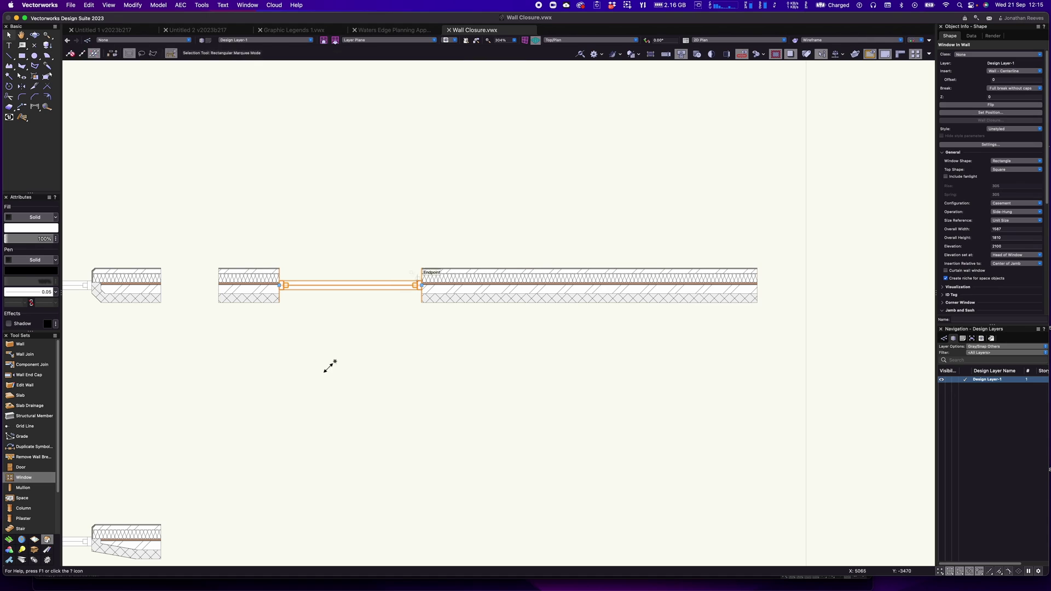
left_click(339, 331)
left_click(336, 284)
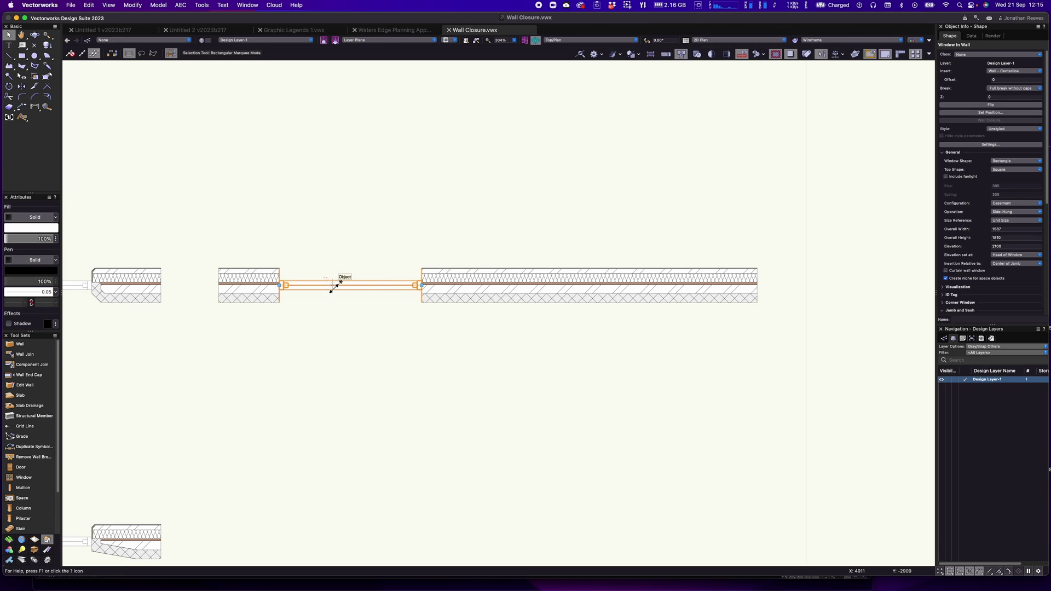
right_click(335, 287)
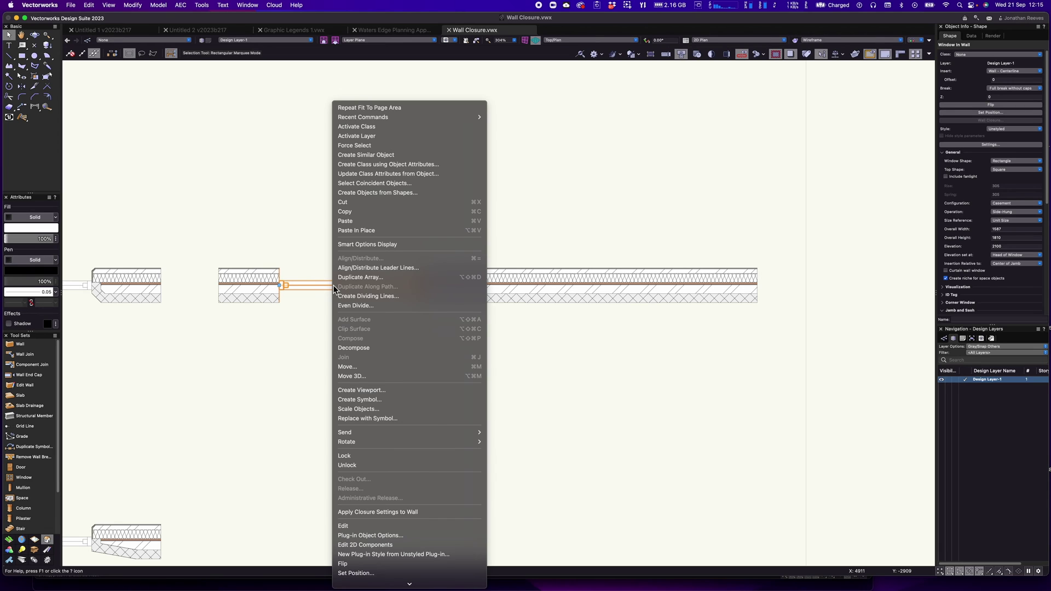
Turn on Use wall closure in the window's Plug-in Object Options
left_click(379, 538)
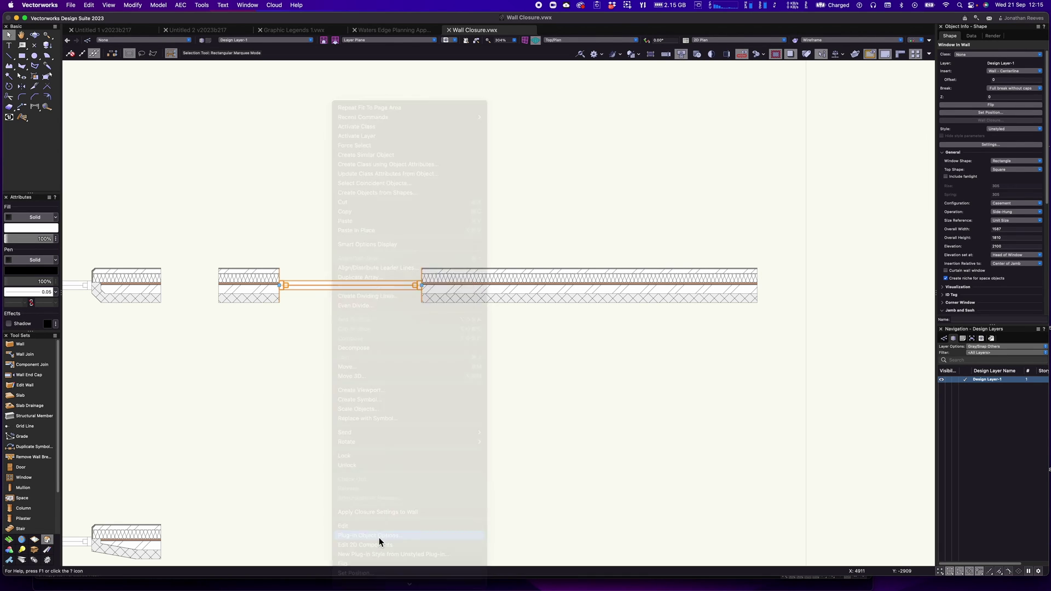
left_click(446, 229)
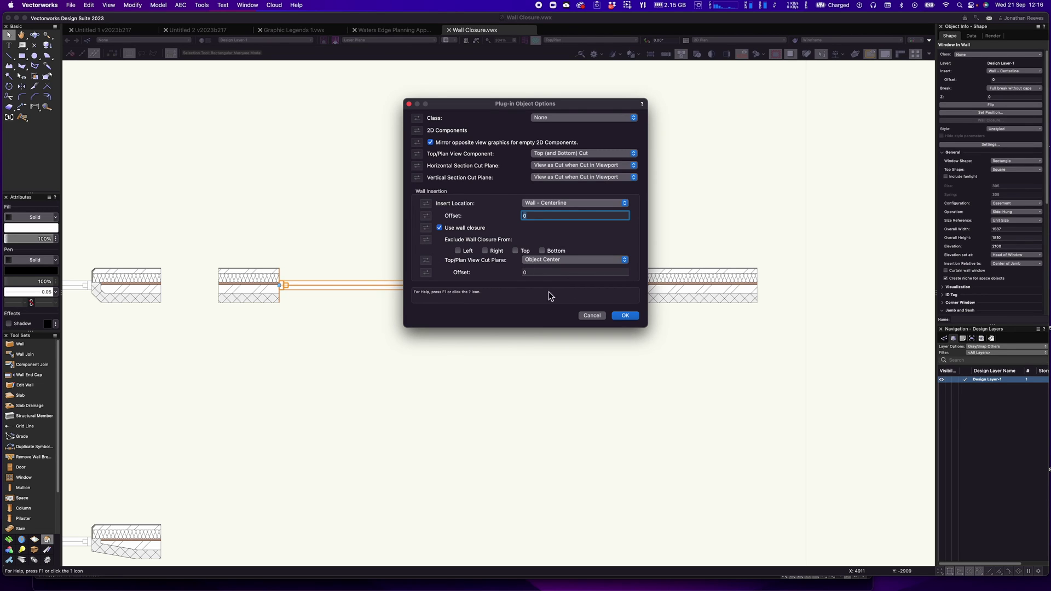
left_click(624, 315)
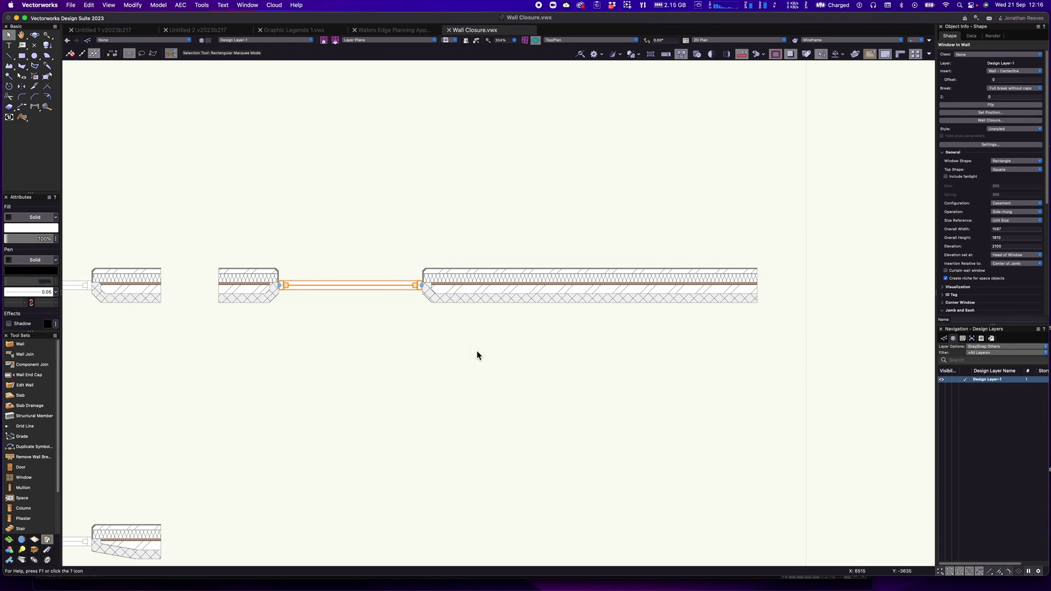
Move the window further right along the continuous wall
left_click(429, 335)
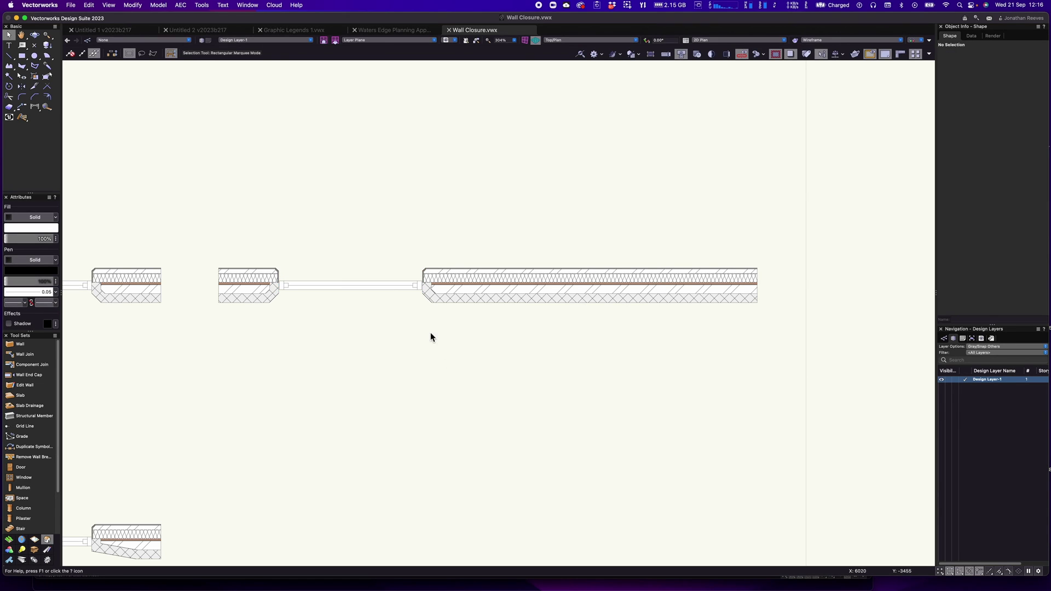
left_click(343, 285)
left_click_drag(354, 289, 575, 285)
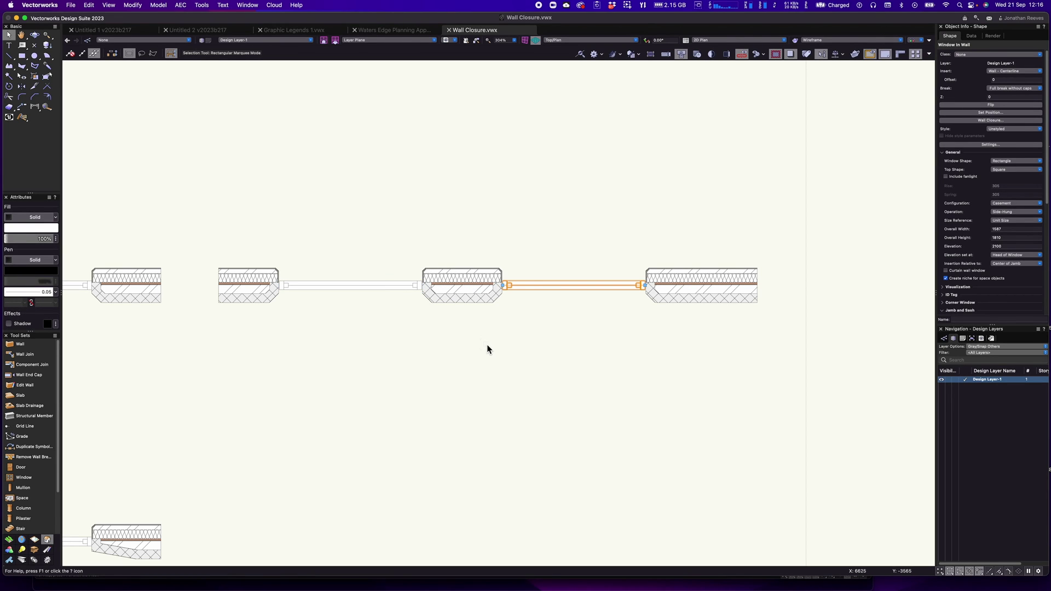
left_click(488, 344)
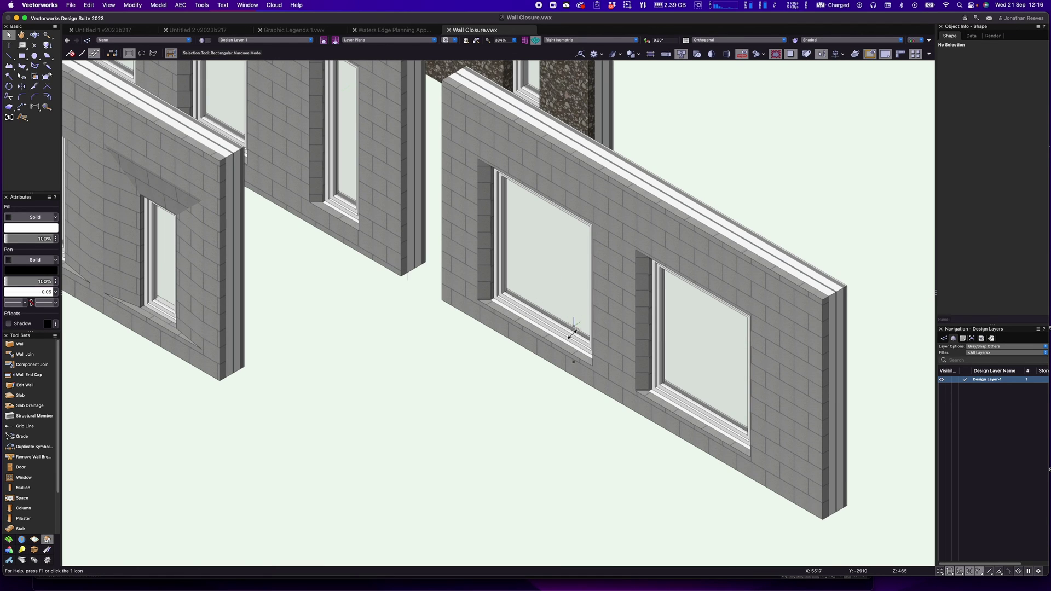
In isometric, narrow the left window and shift the right window left, resizing it to 1581 high
left_click(569, 328)
left_click_drag(599, 288, 540, 260)
left_click(669, 345)
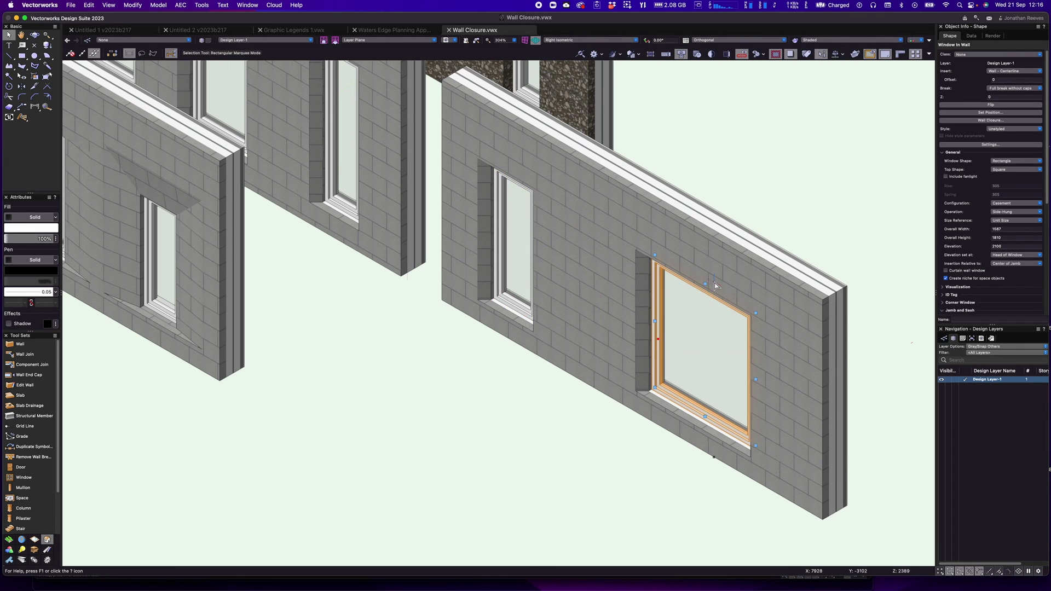
left_click_drag(702, 269, 706, 238)
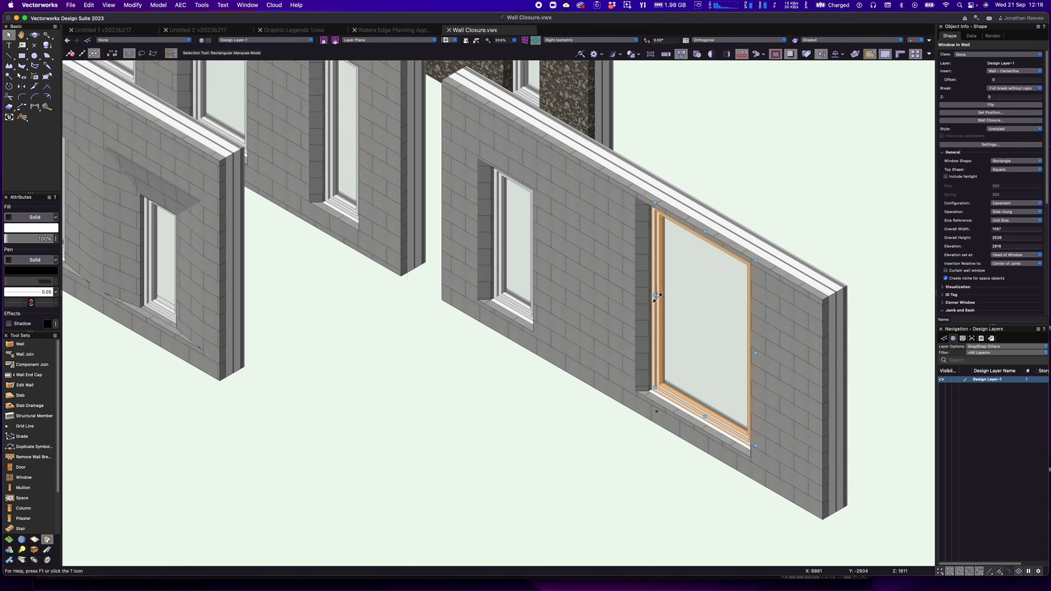
left_click_drag(657, 296, 616, 280)
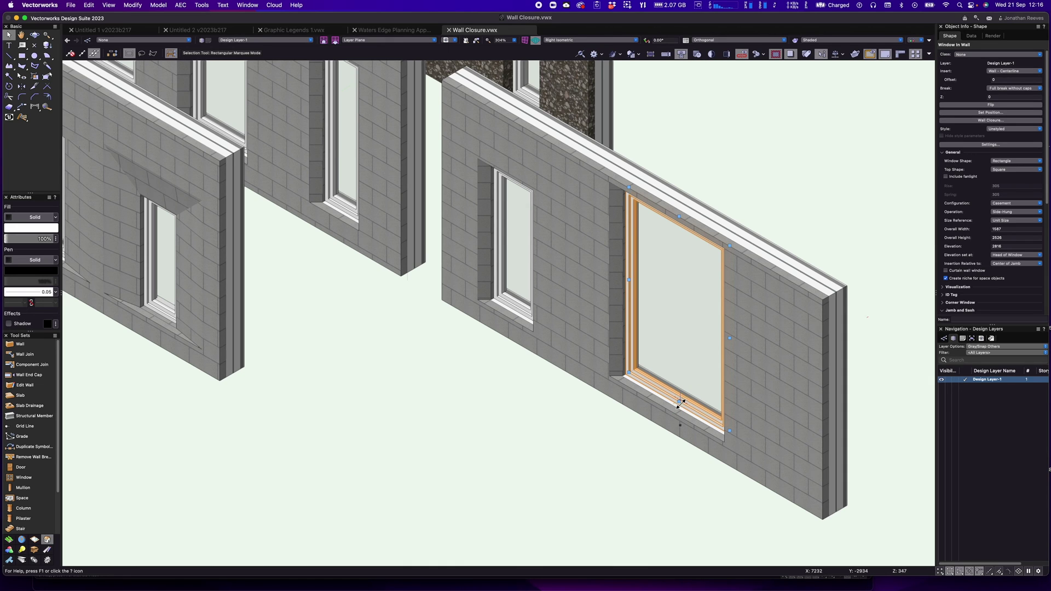
left_click_drag(683, 403, 679, 335)
In Front view, make the window 2379 high, move it right, then set 1394 high
key("KP_2")
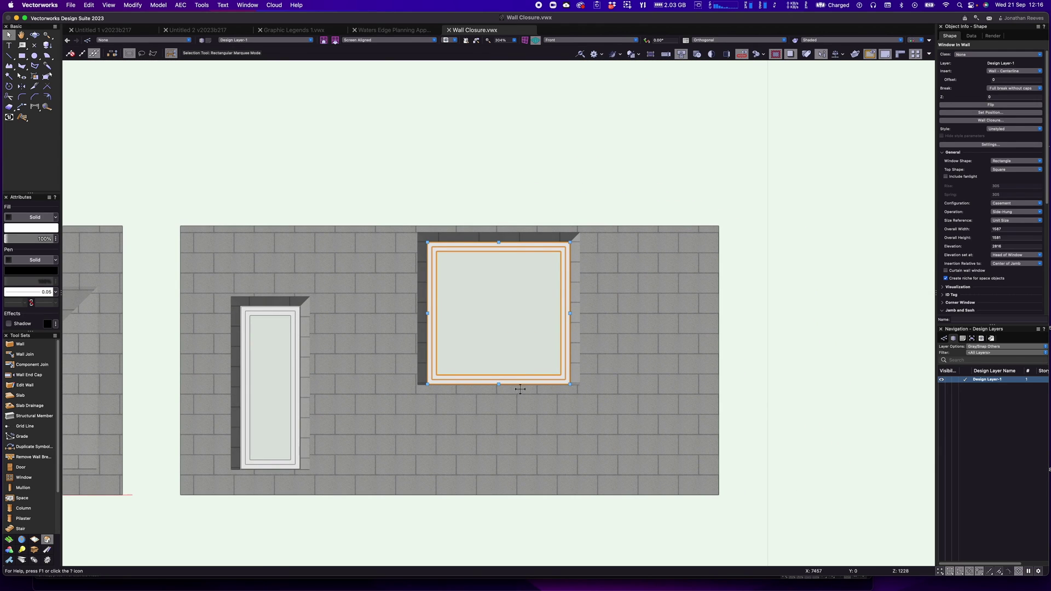
left_click_drag(499, 388, 505, 347)
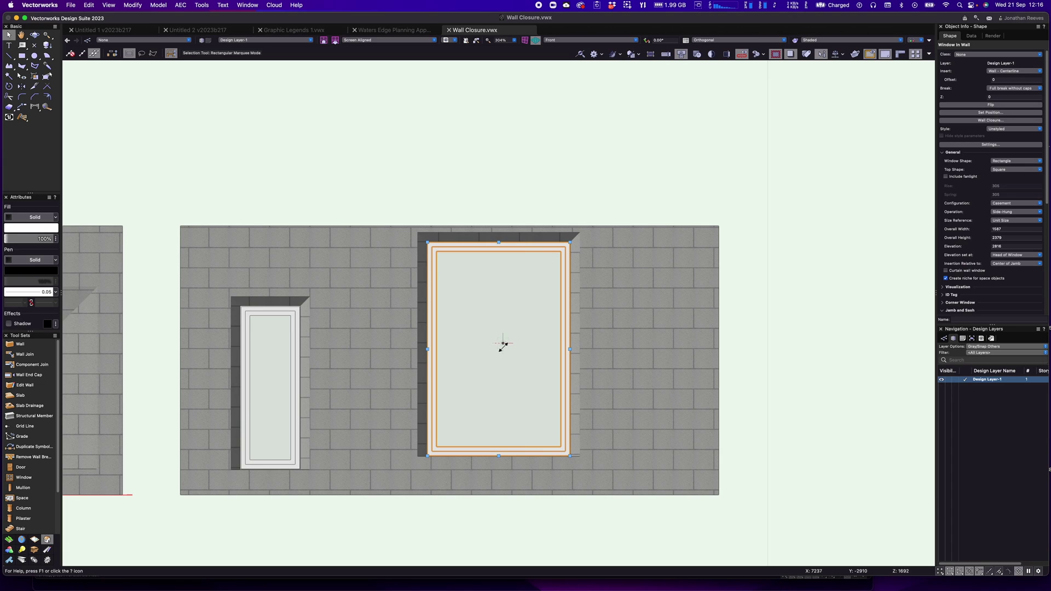
left_click_drag(440, 346, 609, 347)
mouse_move(632, 460)
left_mouse_down()
mouse_move(641, 370)
mouse_move(697, 312)
left_mouse_up()
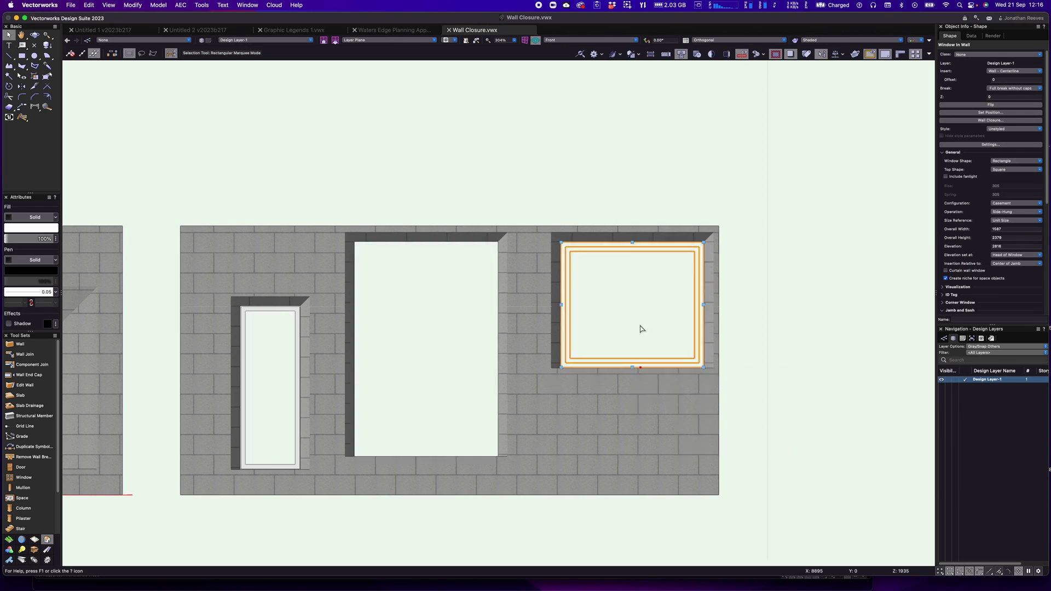
key("F5")
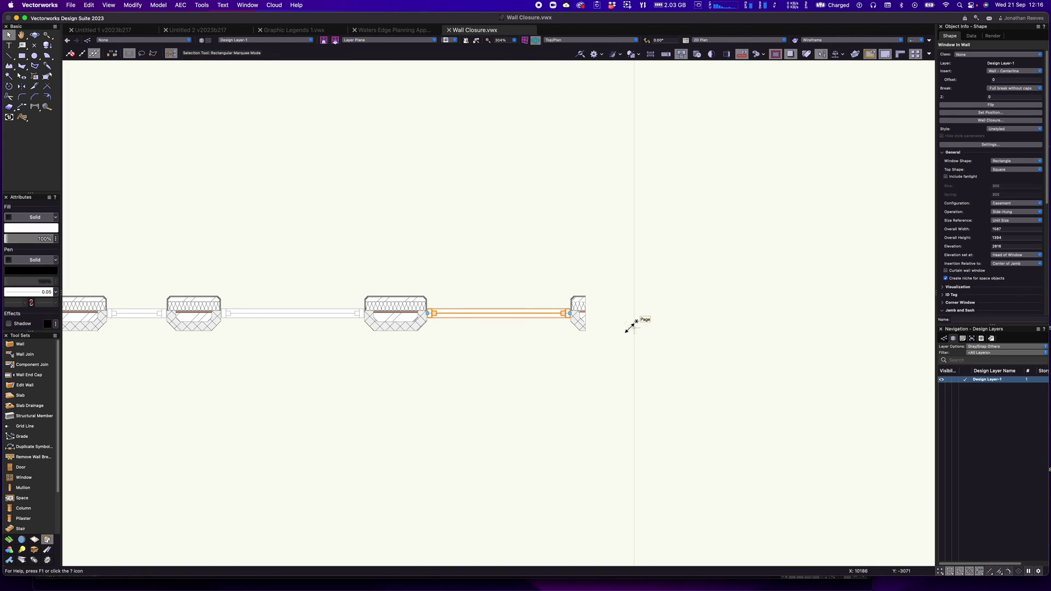
Select the middle row's third wall and open its Wall Closure at Inserts settings
left_click(482, 246)
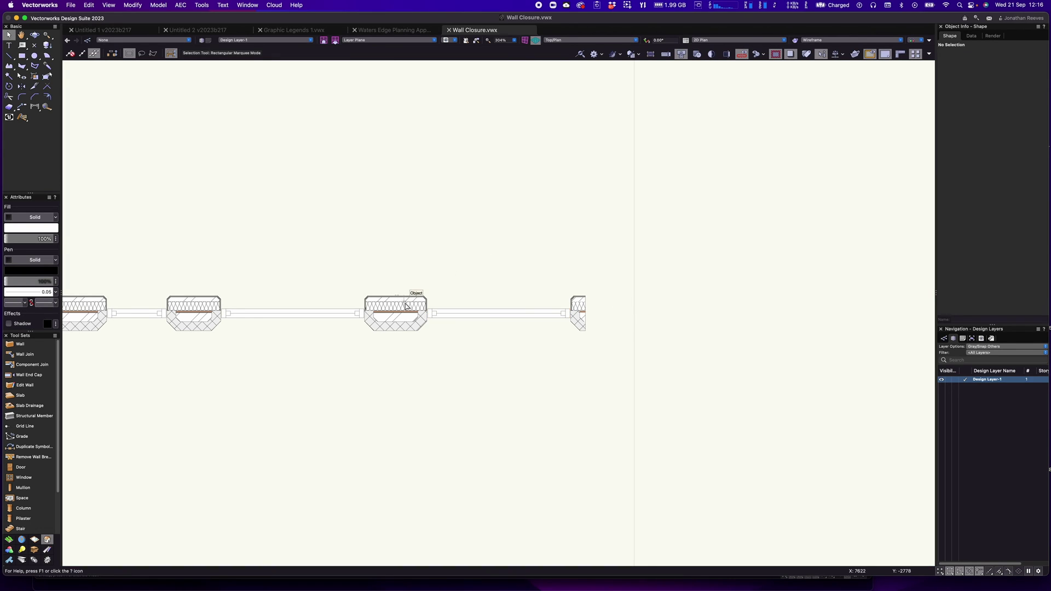
key("super+6")
left_click(535, 310)
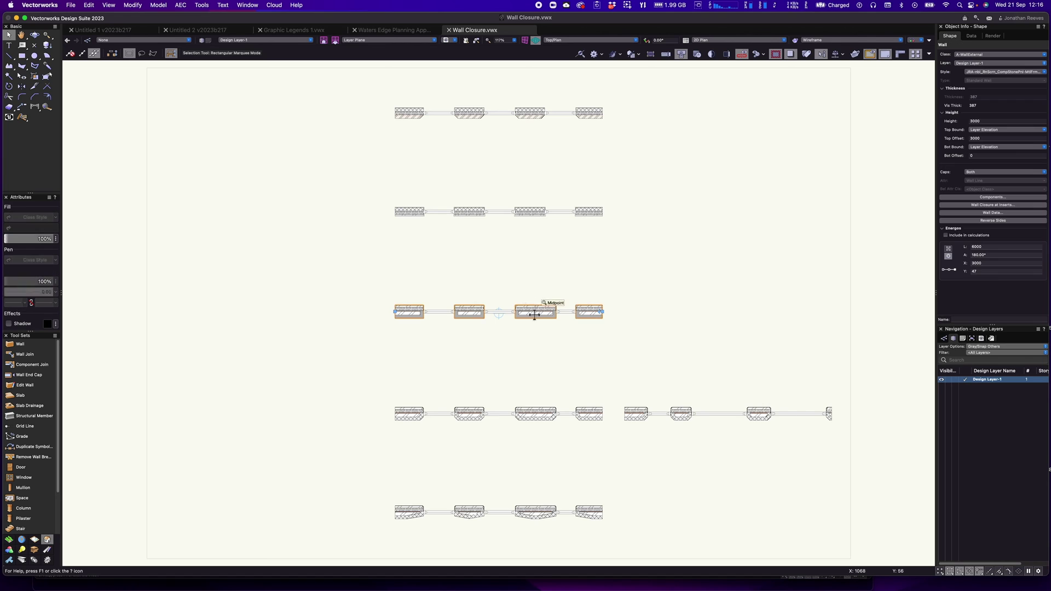
scroll(532, 317, "up", 5)
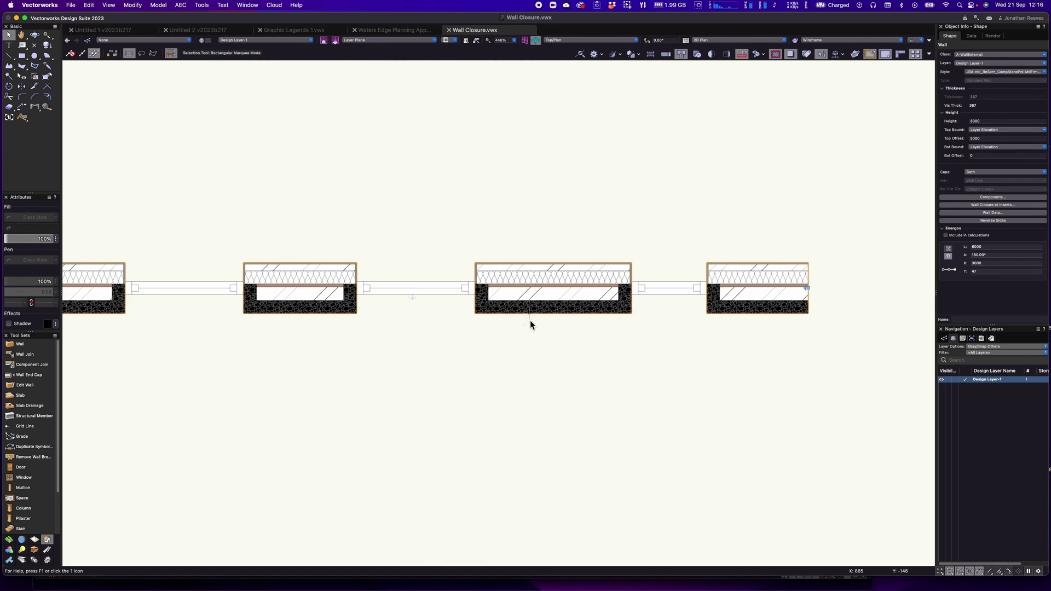
left_click(994, 205)
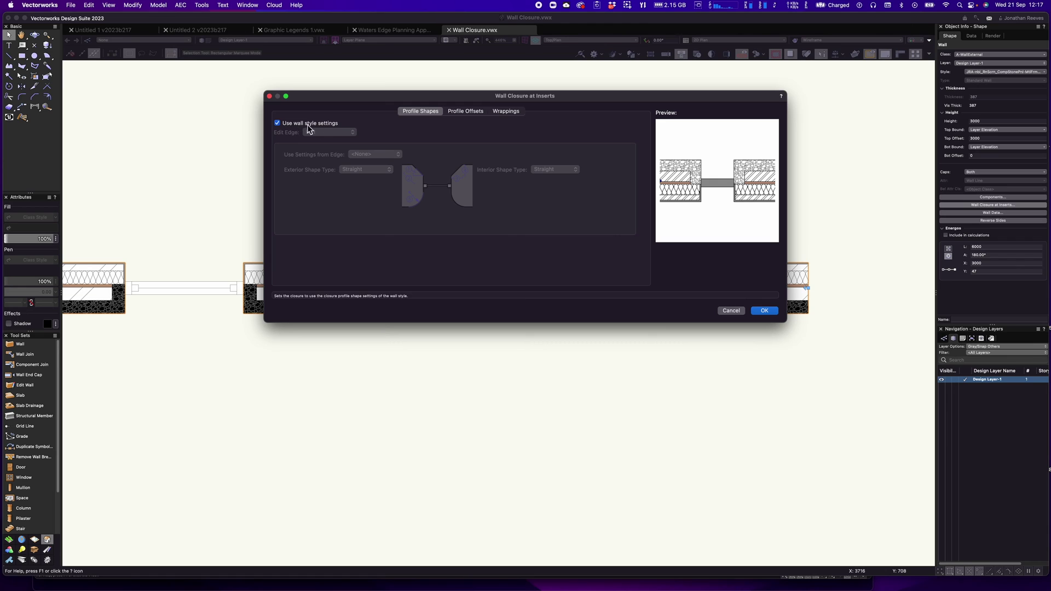
Review the Profile Offsets and Wrappings tabs, then cancel the Wall Closure at Inserts dialog
left_click(468, 113)
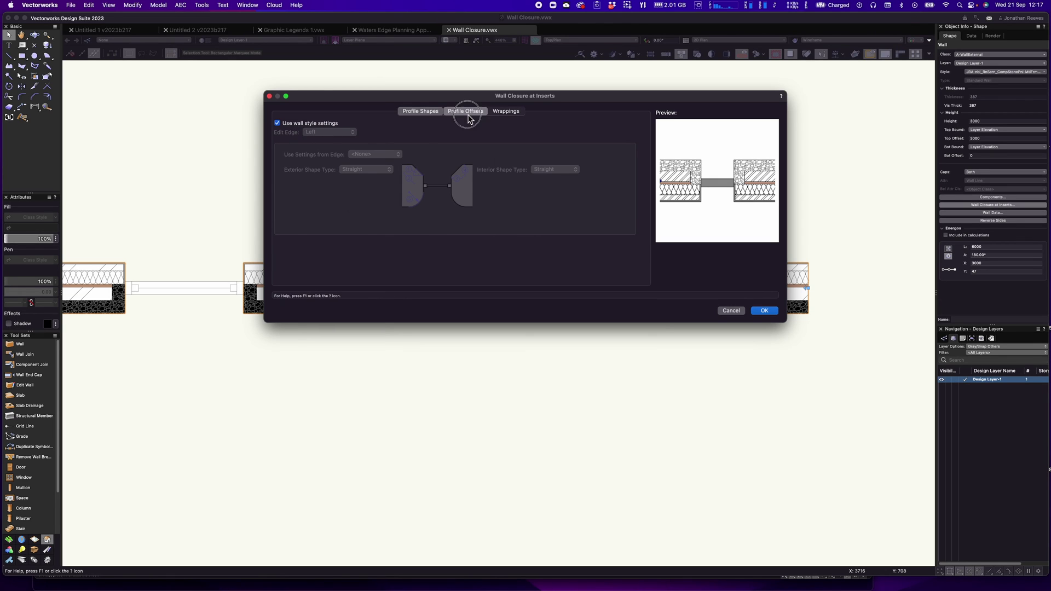
left_click(507, 112)
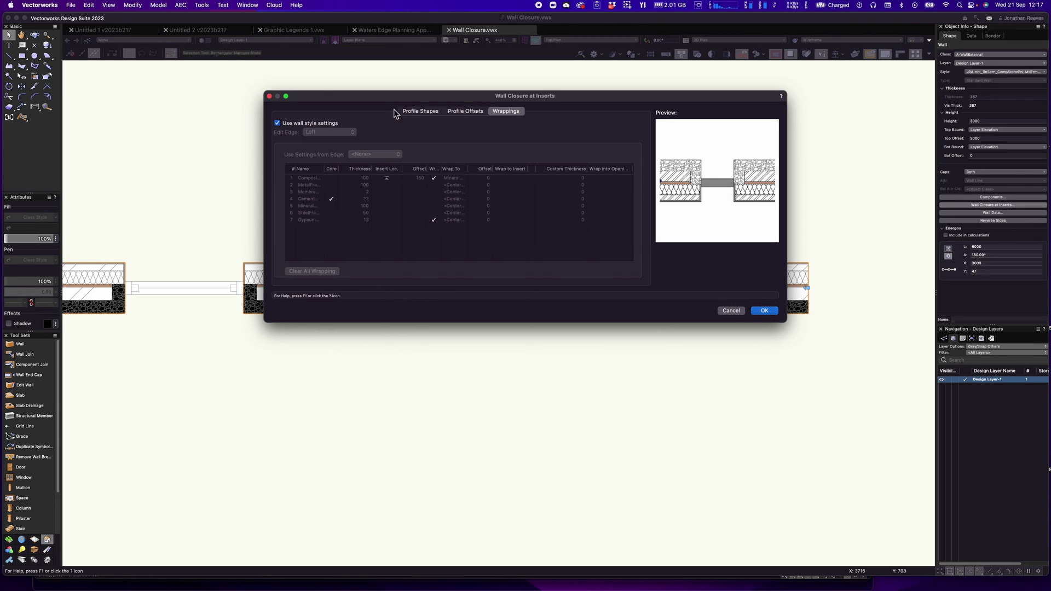
left_click(732, 311)
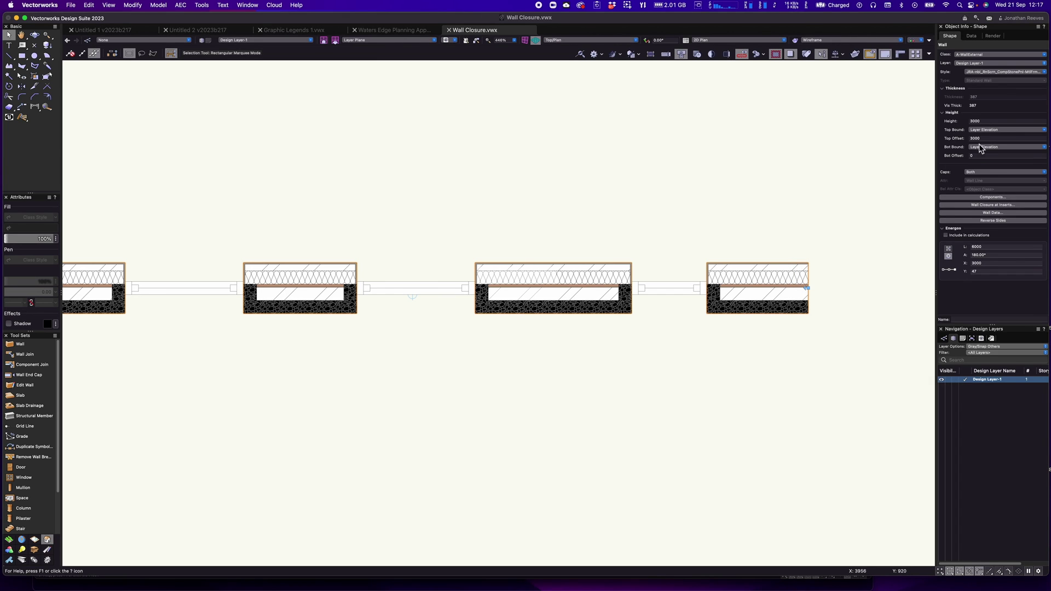
left_click(987, 75)
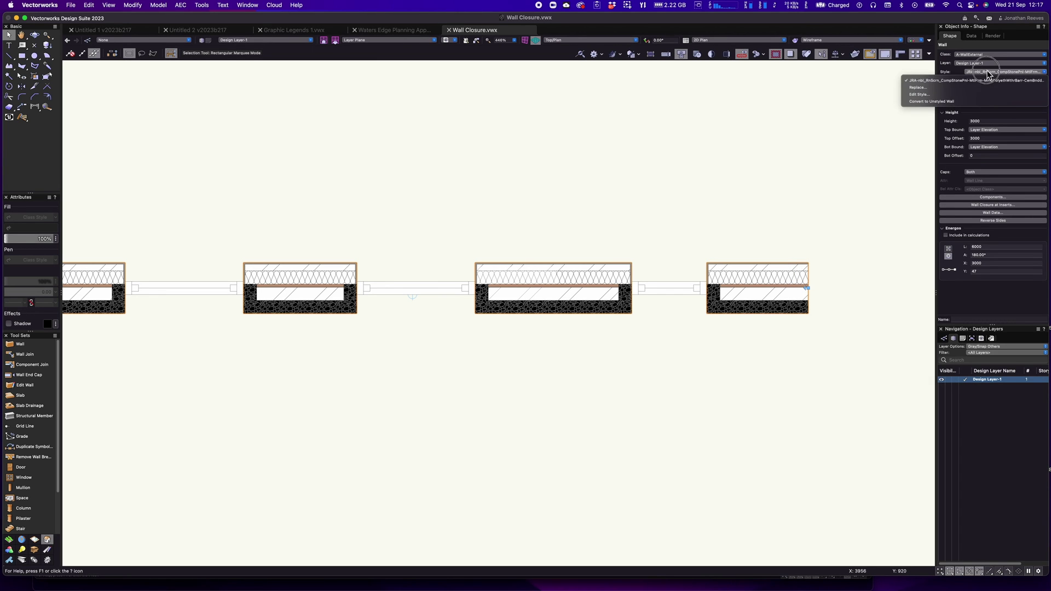
Edit the wall's style, browsing its Insertion Options, Textures, Data and Definition tabs
left_click(948, 96)
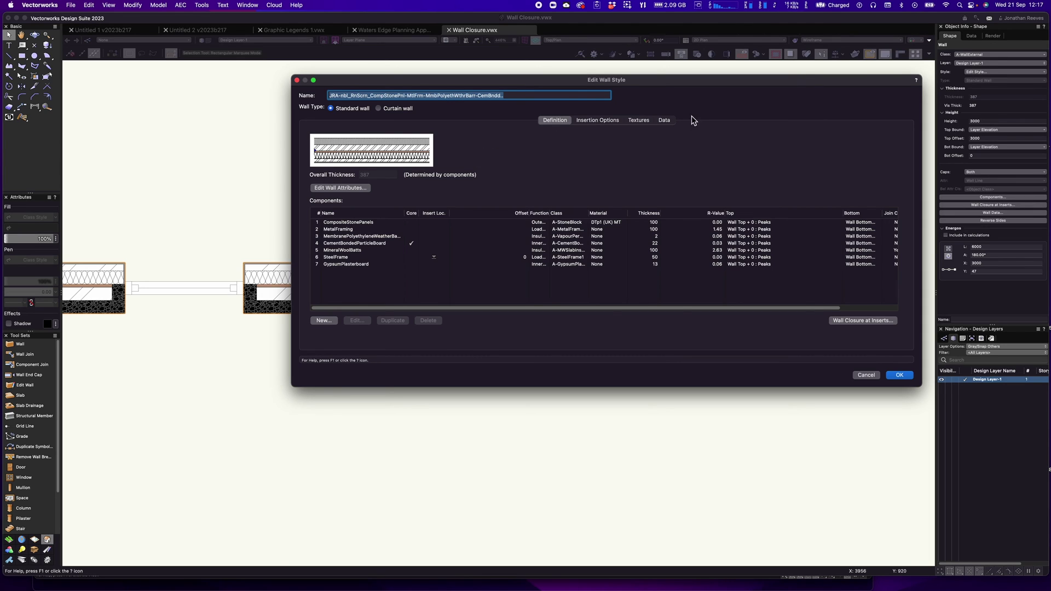
left_click(599, 120)
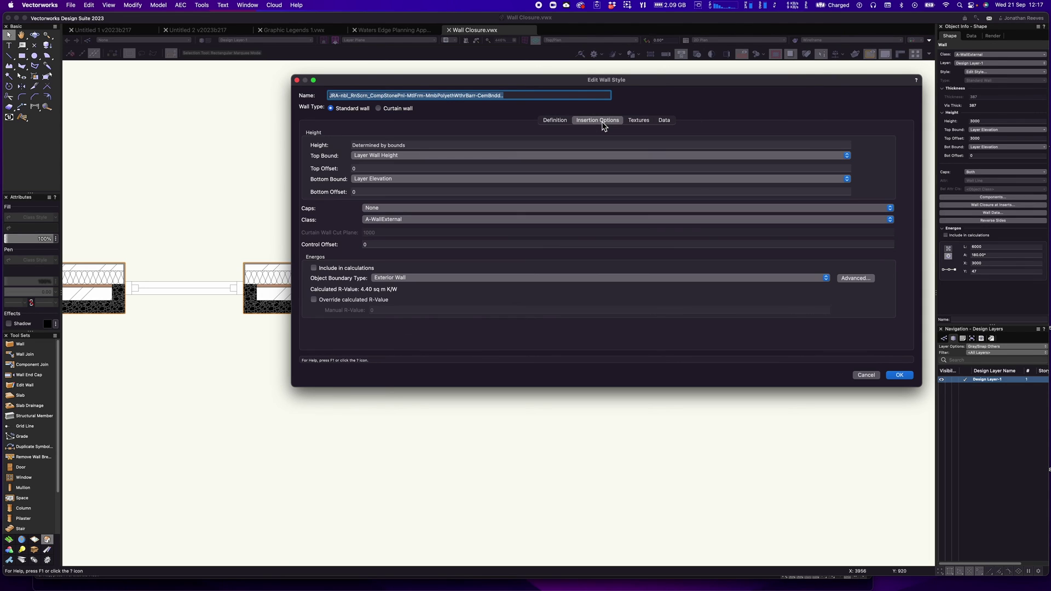
left_click(637, 122)
left_click(665, 121)
left_click(568, 121)
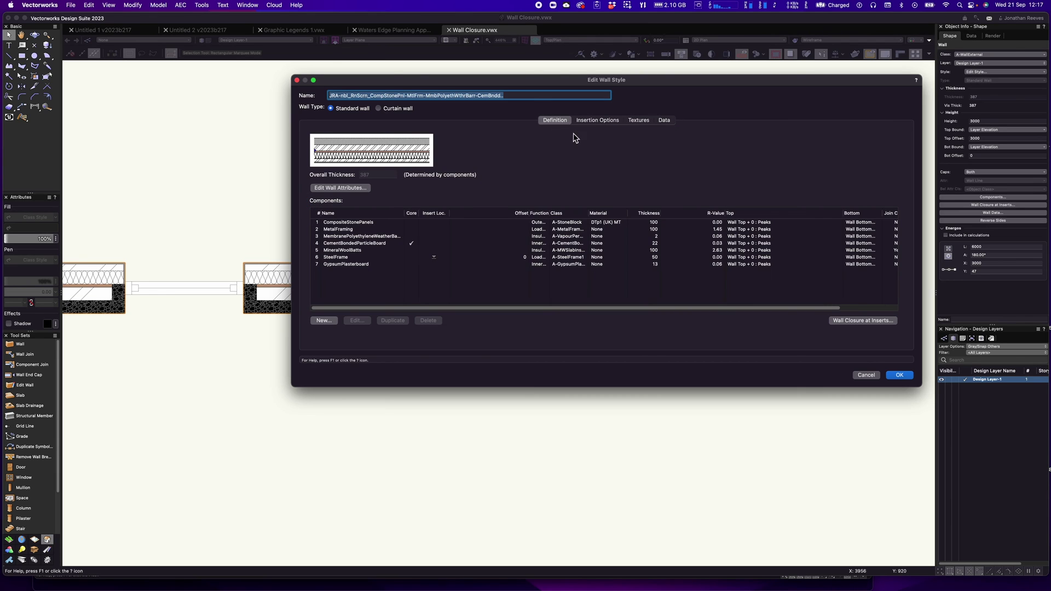
Set the exterior closure to Splay with angle 45 and diagonal 150
left_click(852, 322)
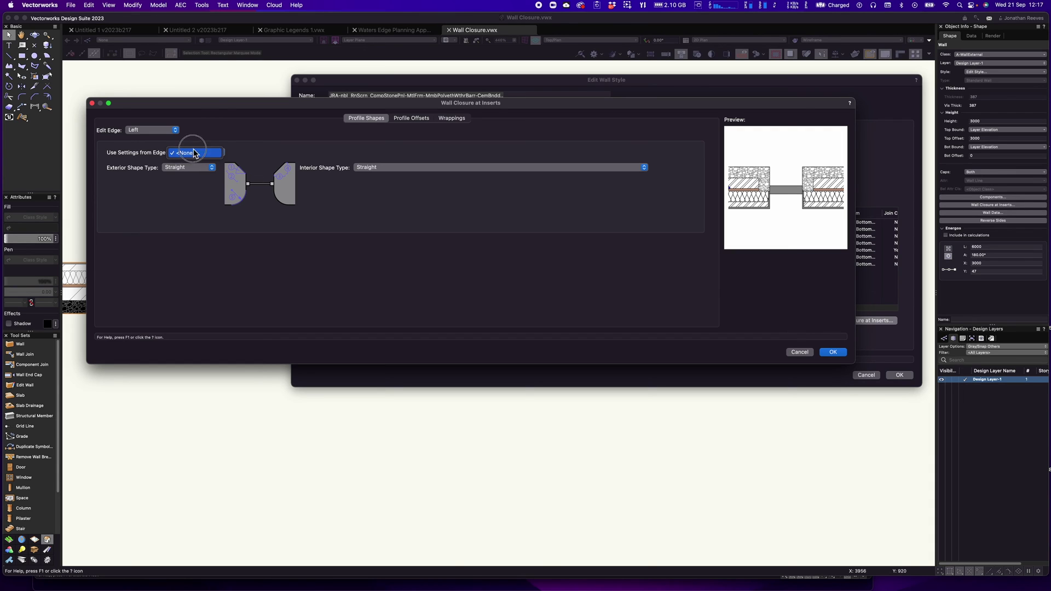
left_click(208, 169)
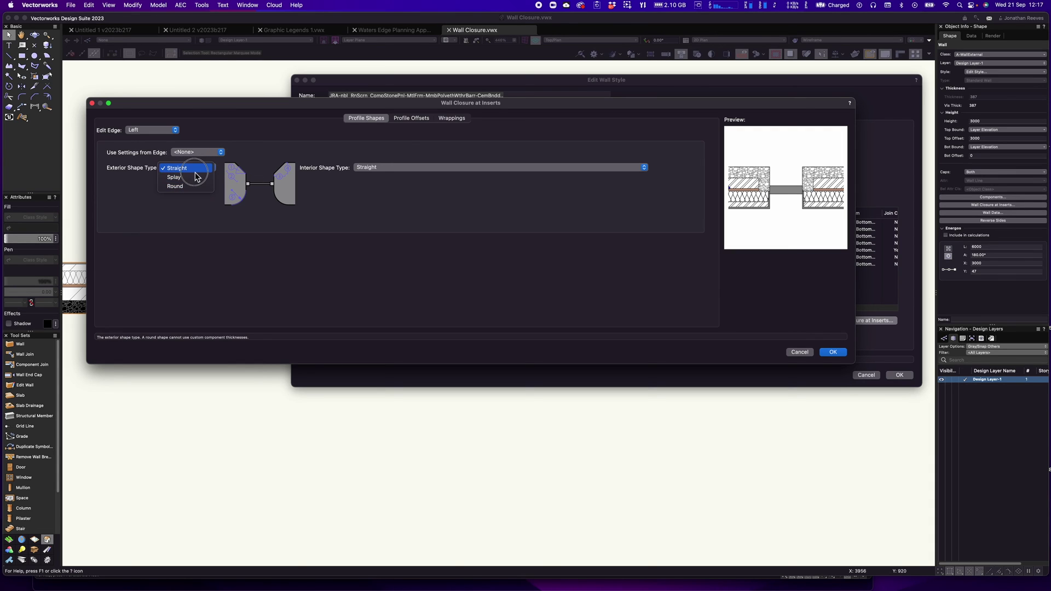
left_click(195, 177)
key("Tab")
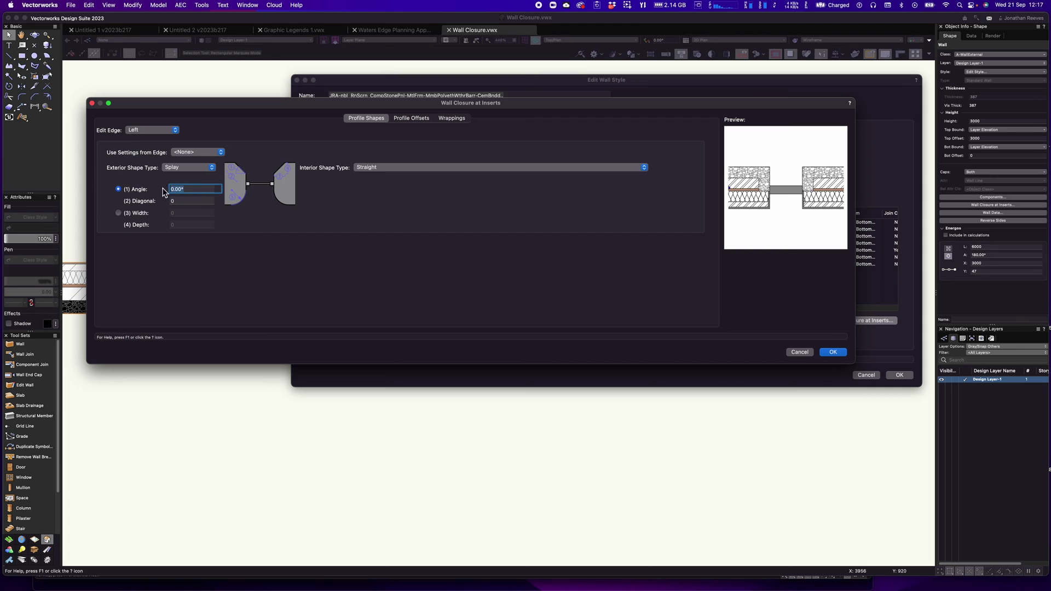
type("45")
key("Tab")
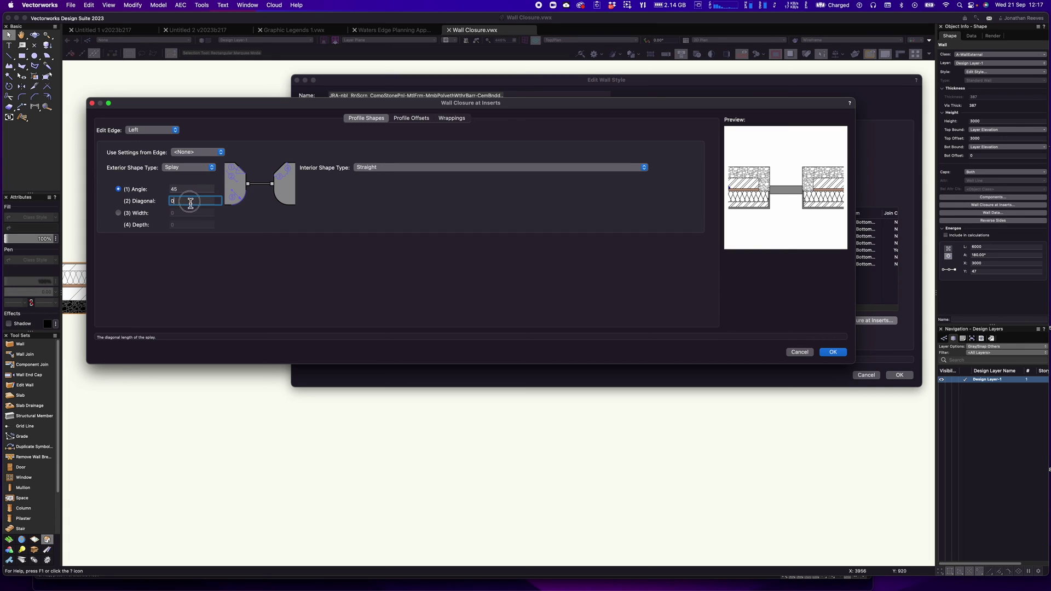
type("150")
key("Tab")
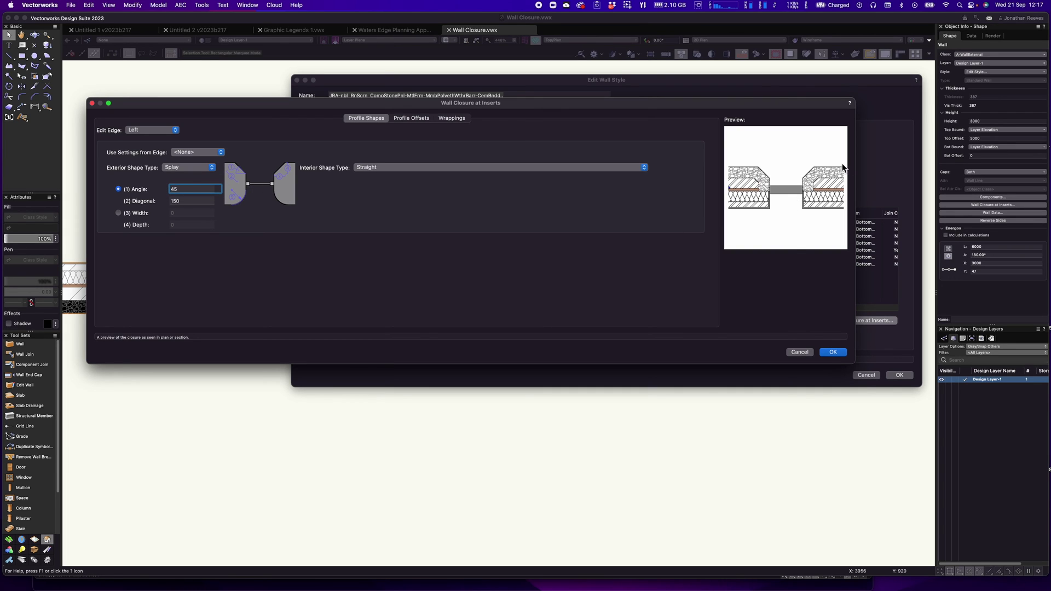
Set the interior closure to Round with radius 150
left_click(389, 173)
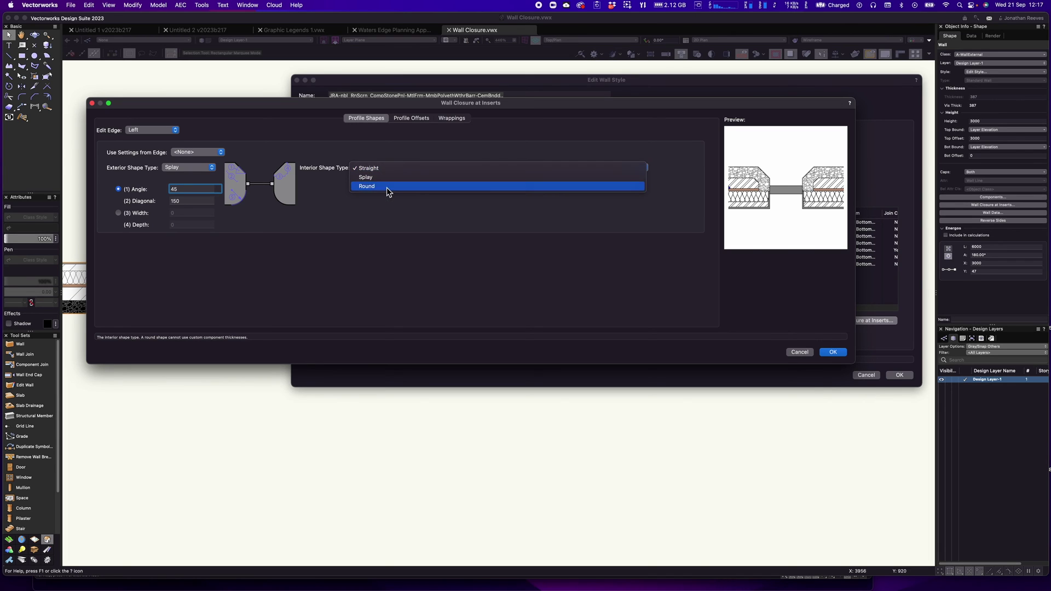
left_click(386, 186)
left_click(374, 190)
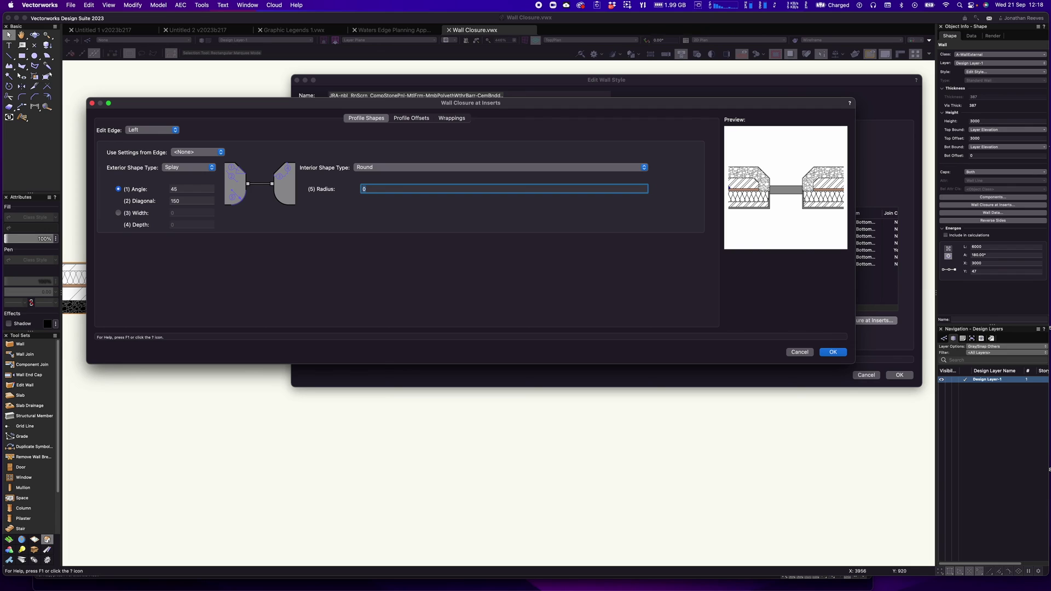
type("150")
left_click(188, 190)
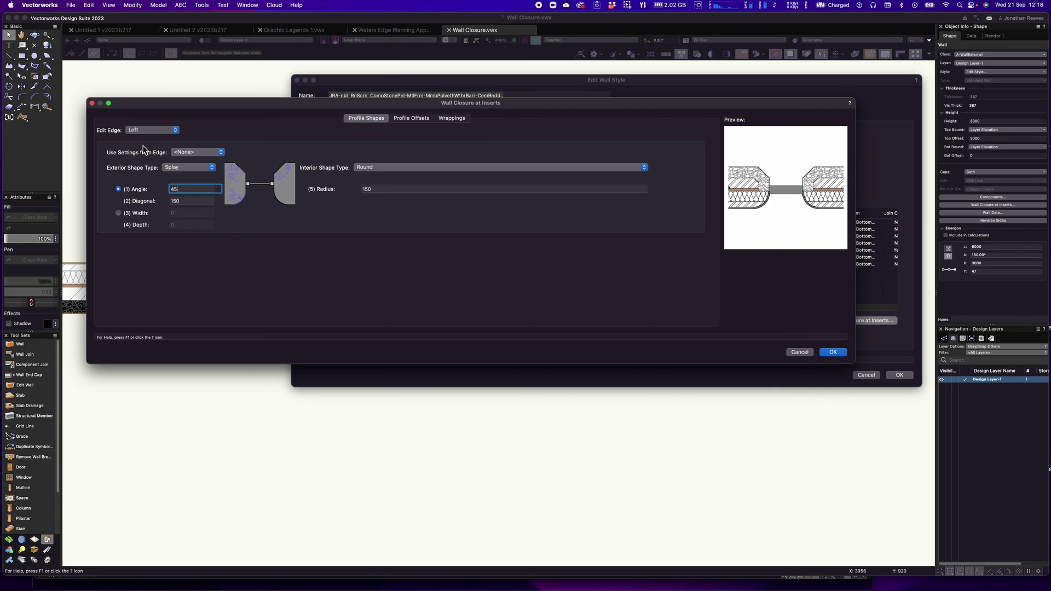
left_click(407, 119)
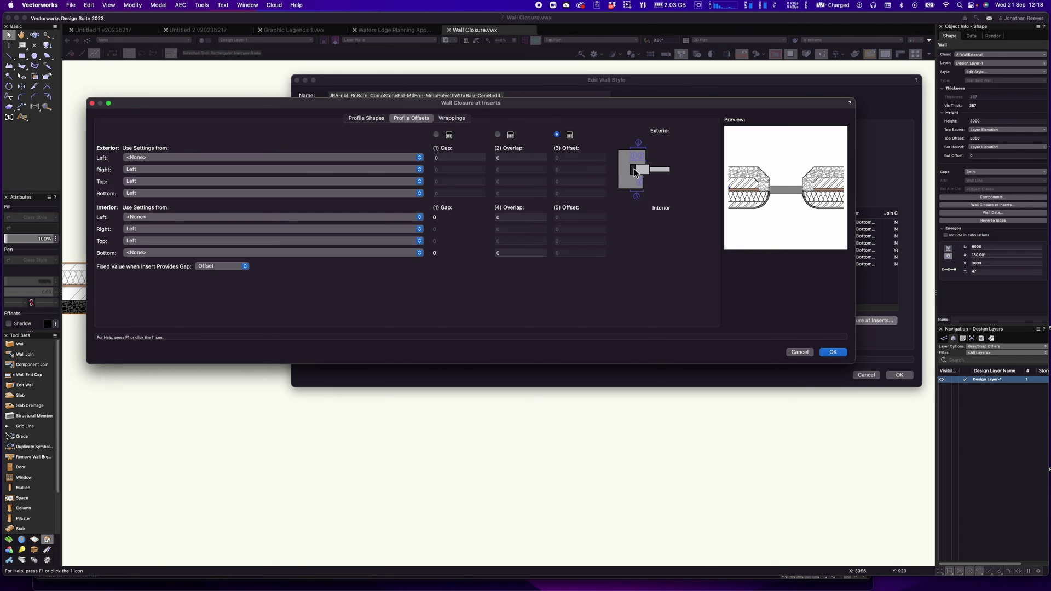
Accept the closure settings, save the edited wall style and confirm replacing the walls
left_click(452, 119)
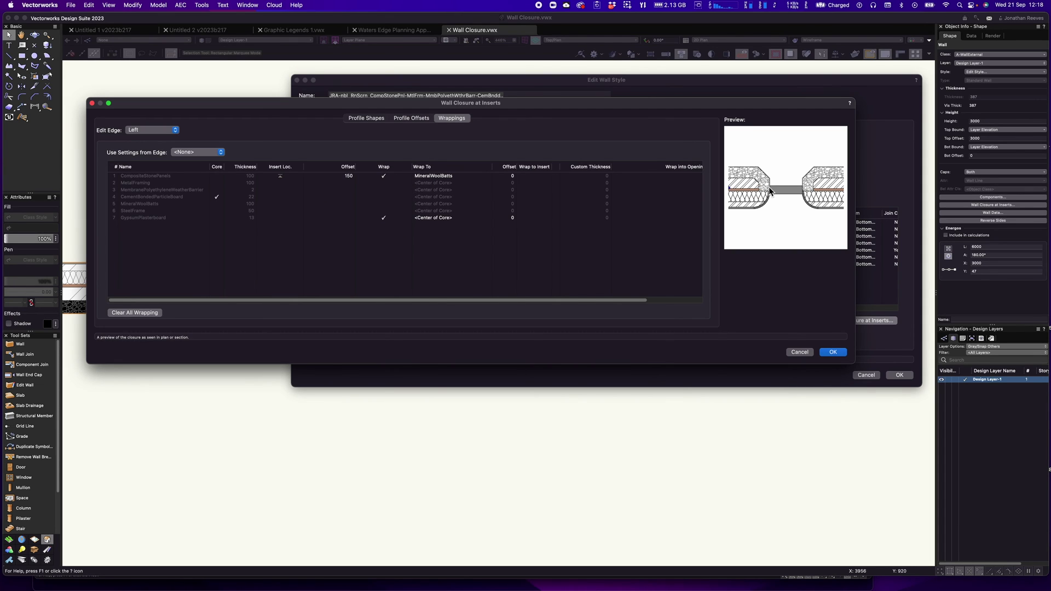
left_click(833, 352)
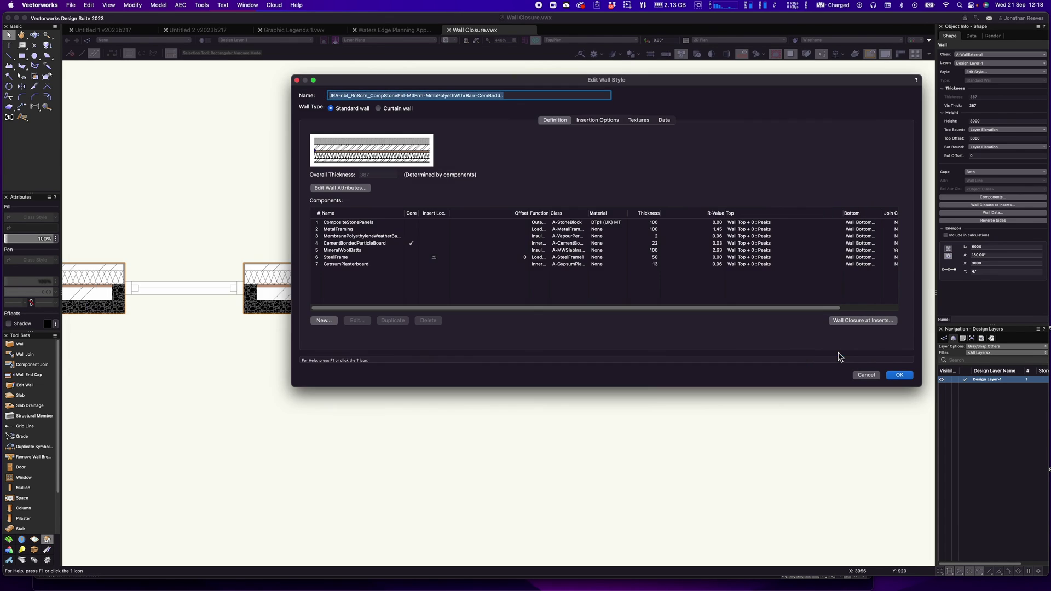
left_click(903, 380)
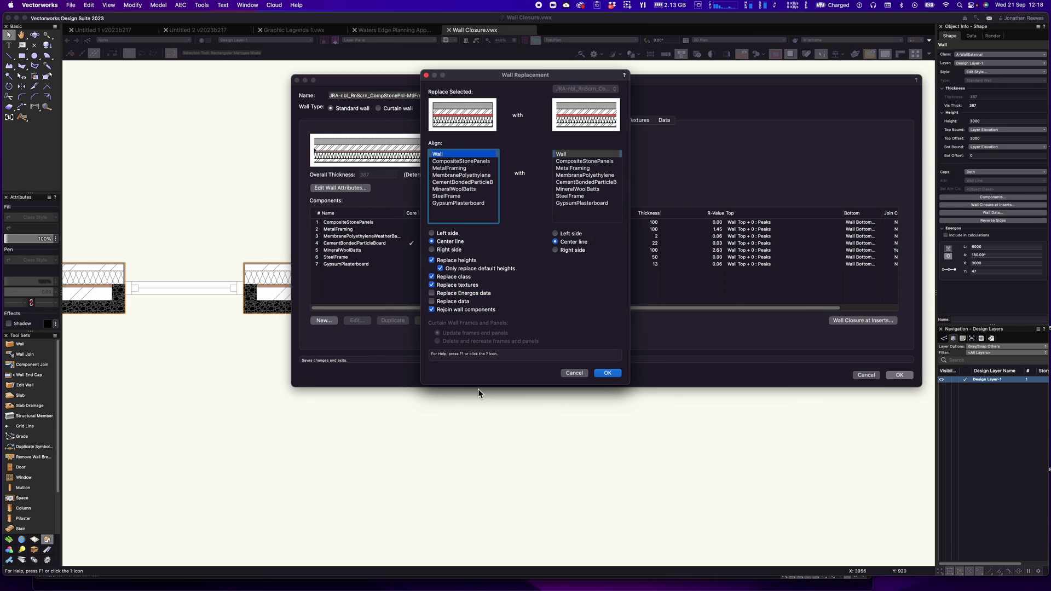
left_click(609, 374)
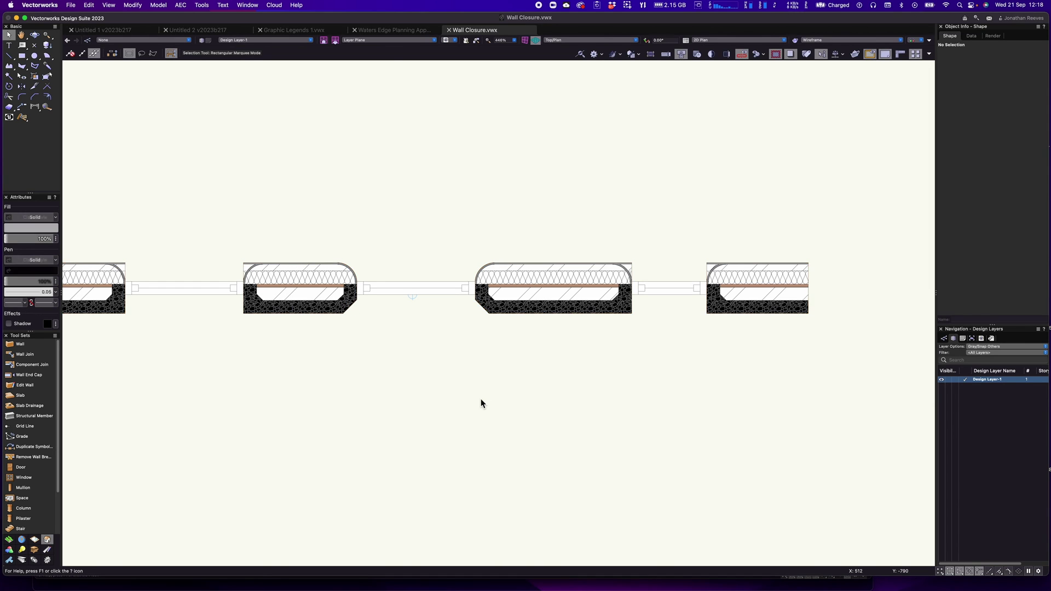
Orbit the shaded 3D walls to inspect the new closures at the openings, then fit them in view
key("3")
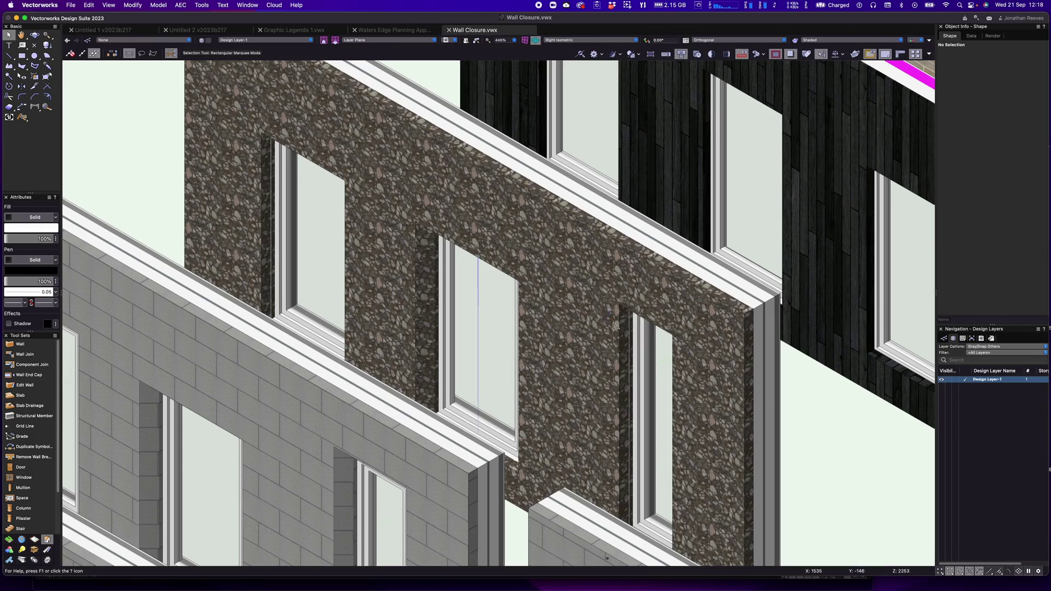
key("c")
left_click_drag(611, 378, 771, 284)
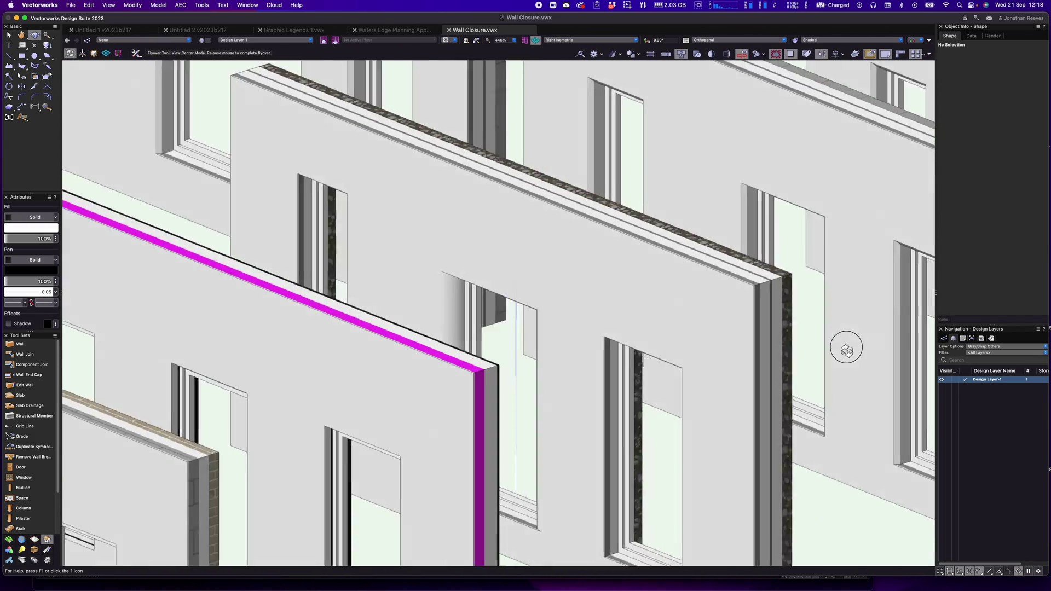
left_click_drag(846, 348, 813, 363)
key("x")
key("super+6")
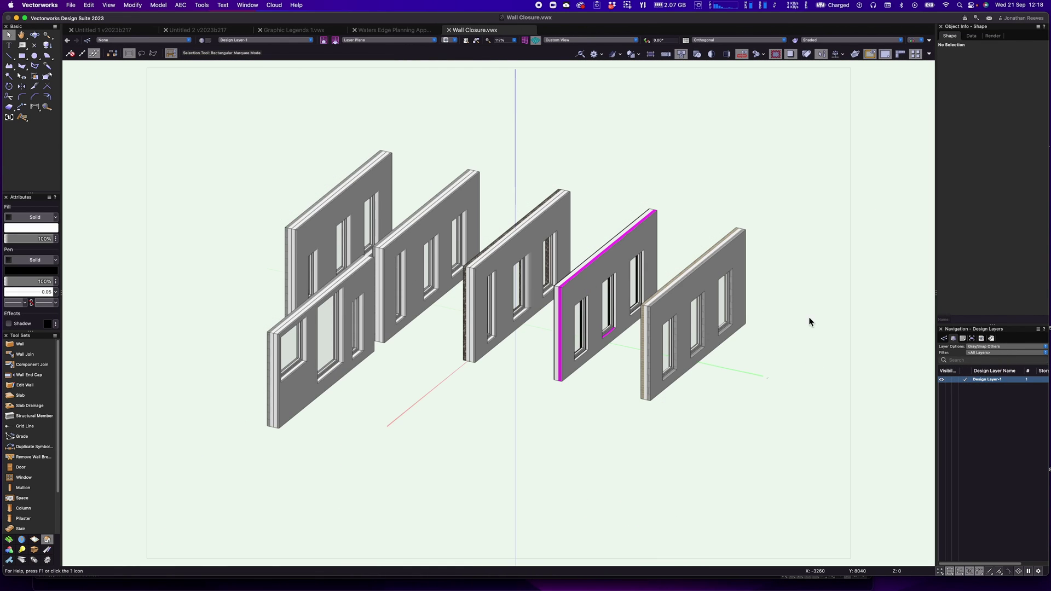
Compare the walls in Top/Plan, return to shaded 3D, and open the Resource Manager
key("F5")
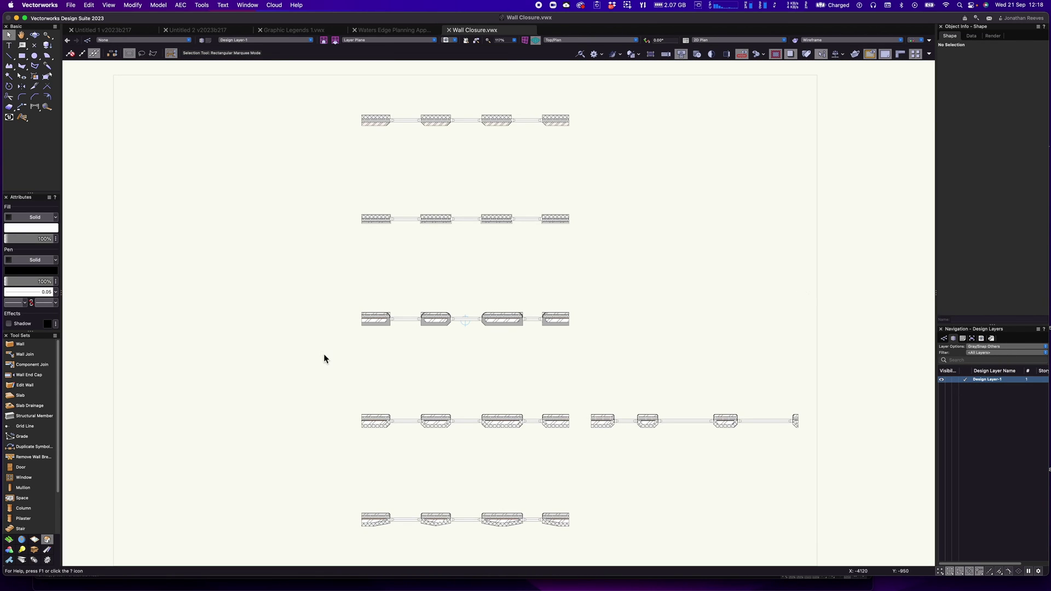
key("3")
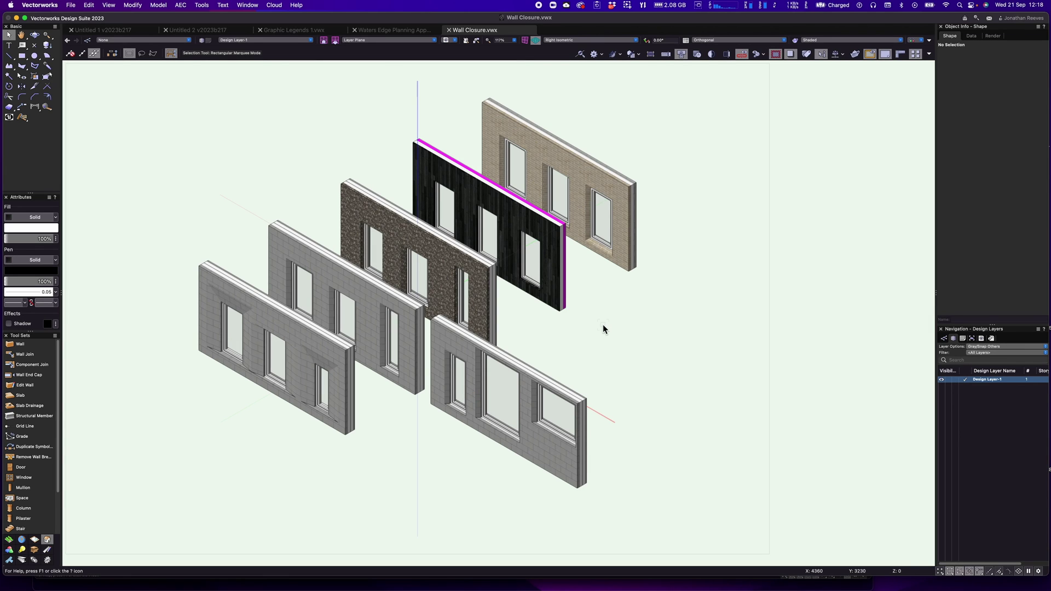
key("super+r")
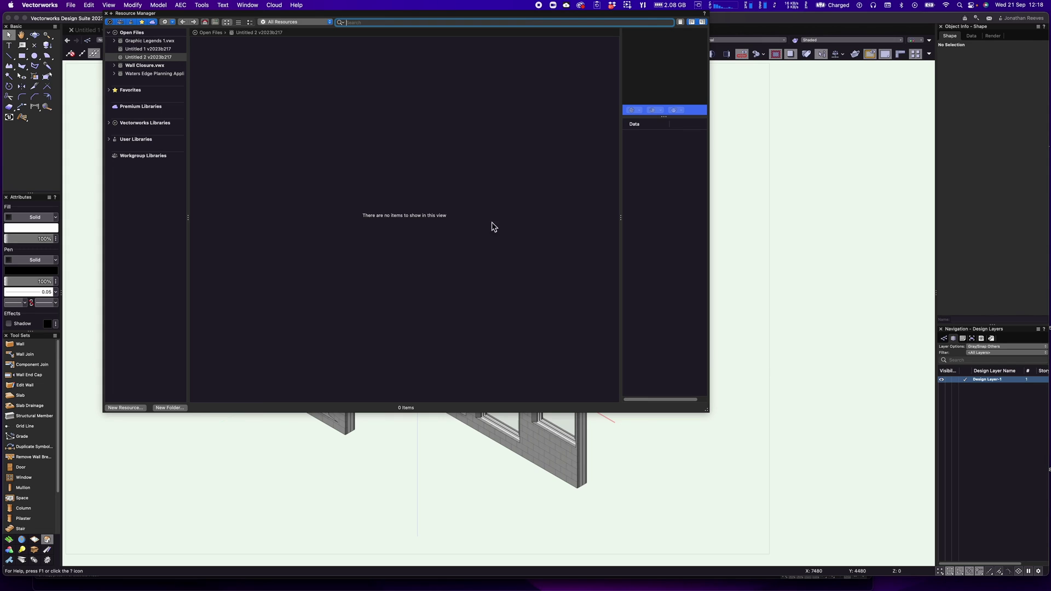
Open 06 JRA UK nbl Walls.vwx from Favorites > JRA Libraries and accept the fingerprint notice
left_click(109, 90)
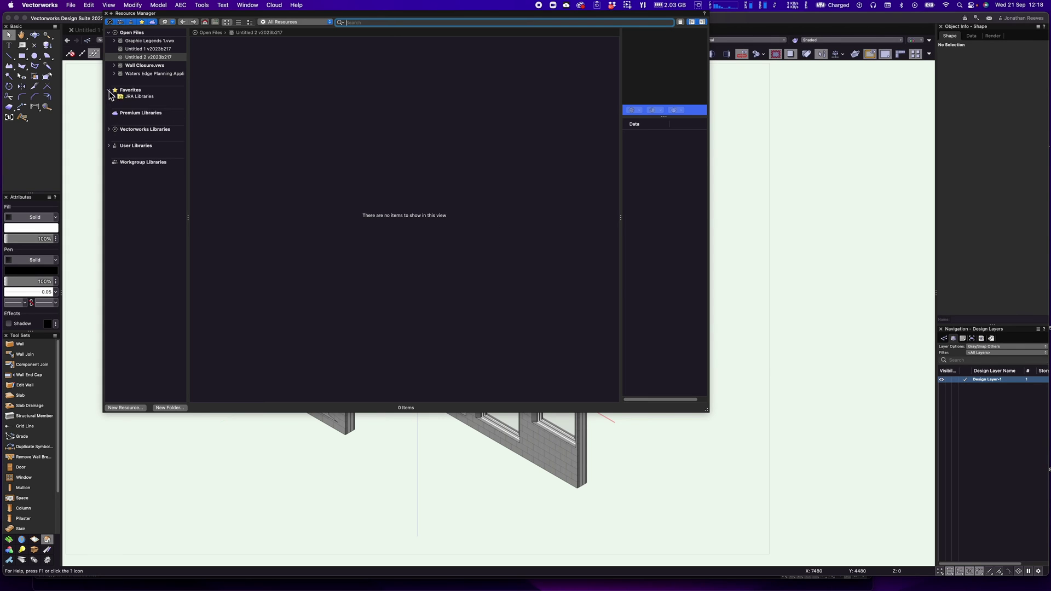
left_click(113, 106)
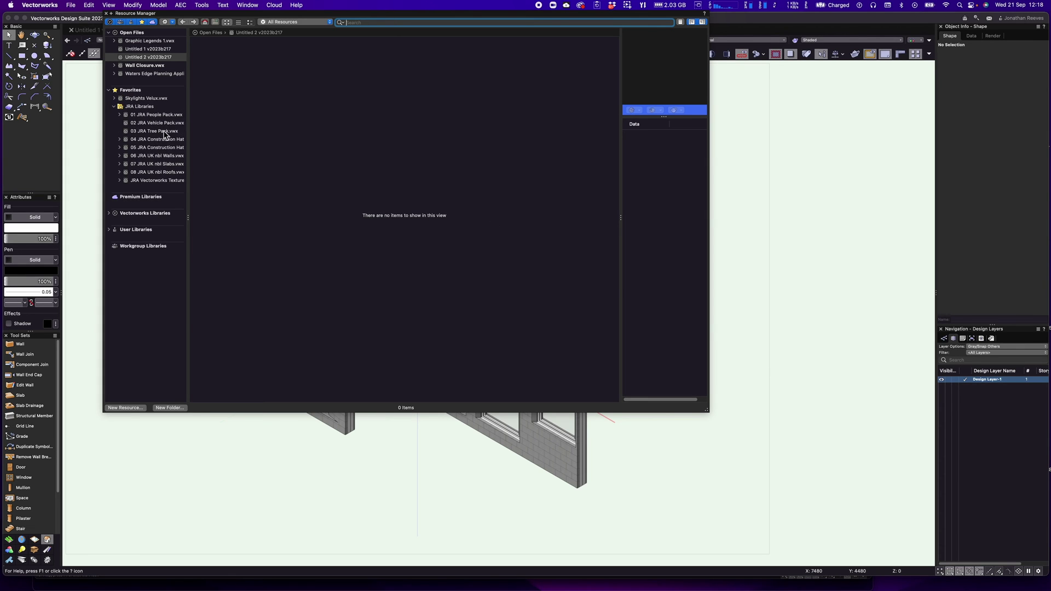
left_click(164, 157)
right_click(155, 156)
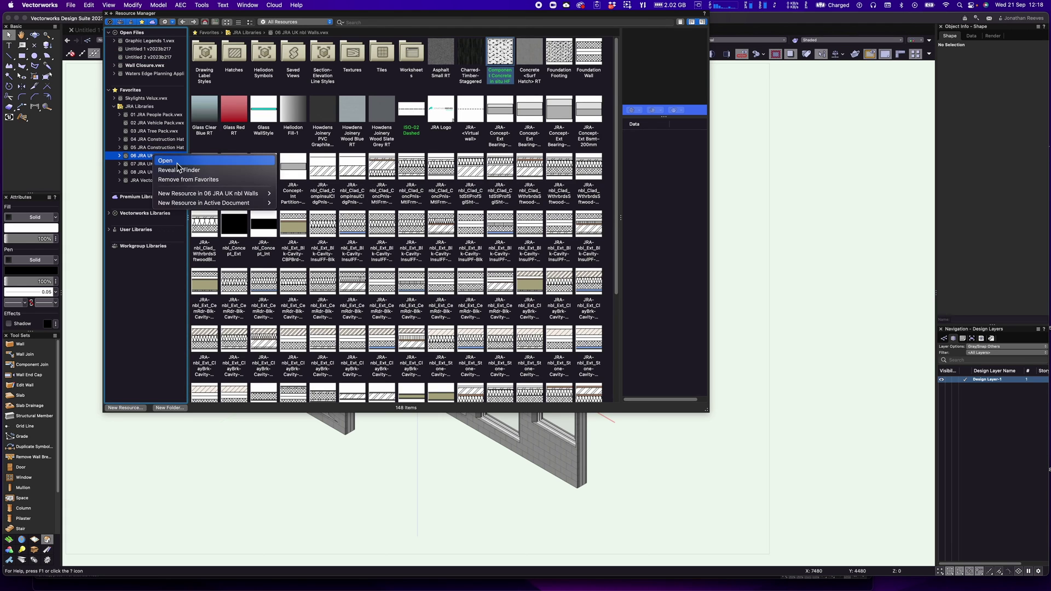
left_click(169, 160)
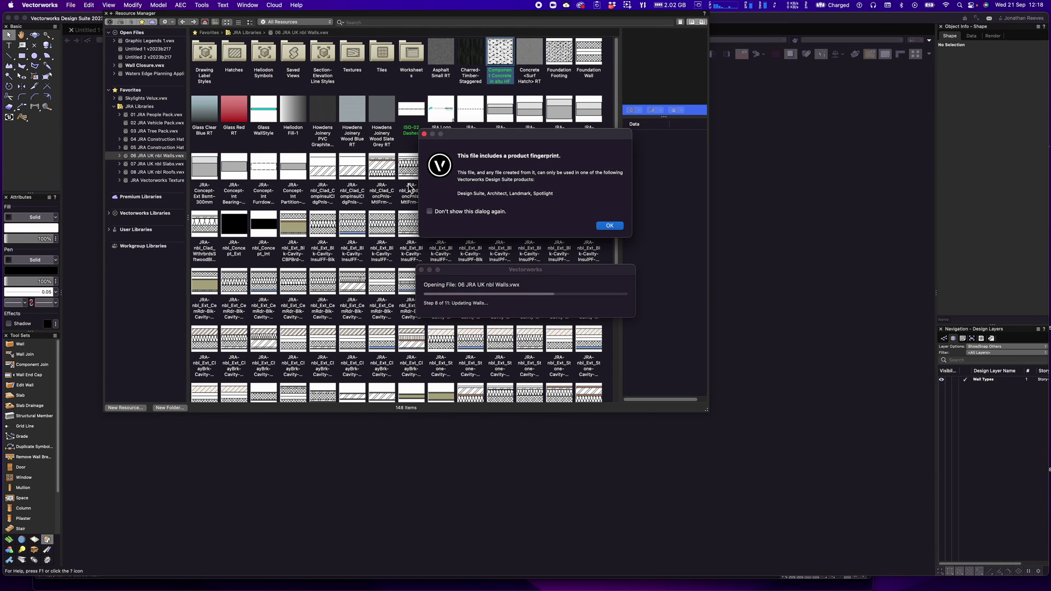
left_click(609, 226)
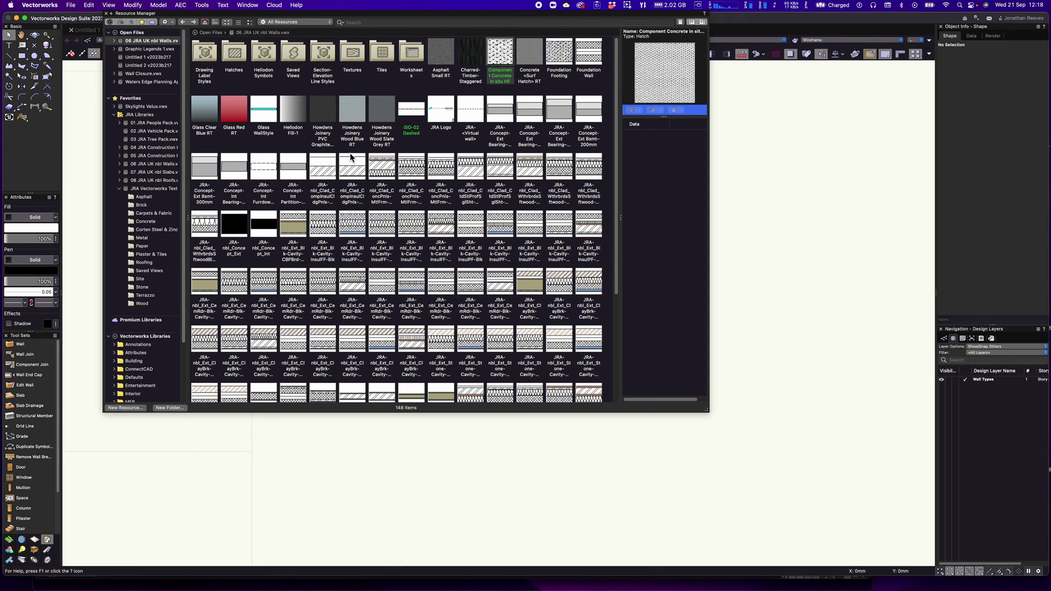
Hide the Resource Manager and view the library's sample walls in shaded isometric
key("super+r")
left_click(394, 234)
key("super+1")
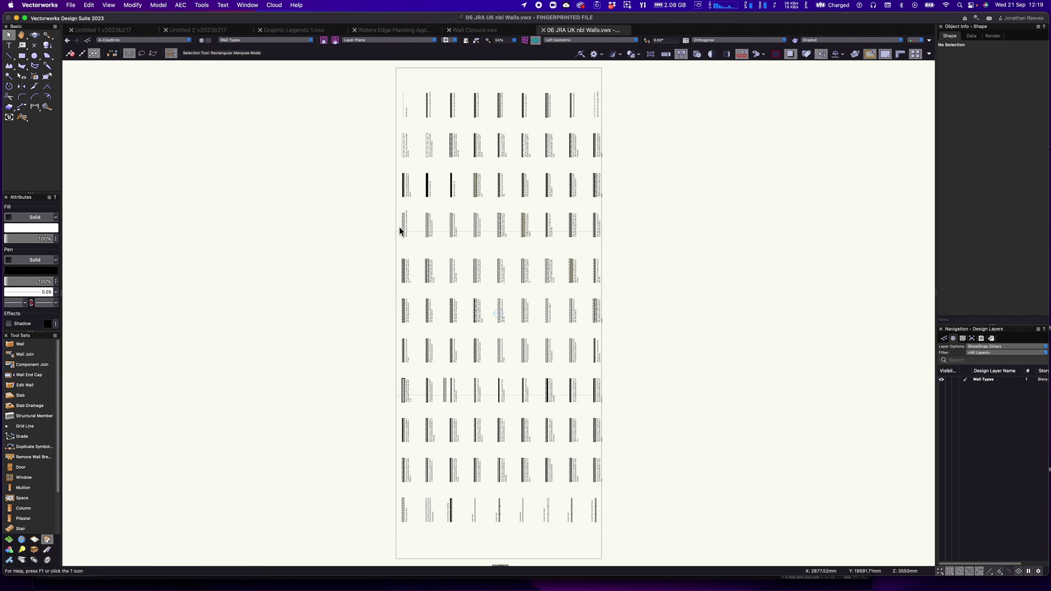
Zoom in on the rows of sample walls and orbit across them in 3D
key("c")
mouse_move(264, 154)
left_mouse_down()
mouse_move(485, 368)
mouse_move(695, 479)
left_mouse_up()
key("shift+c")
left_click_drag(819, 493, 717, 338)
scroll(854, 469, "up", 5)
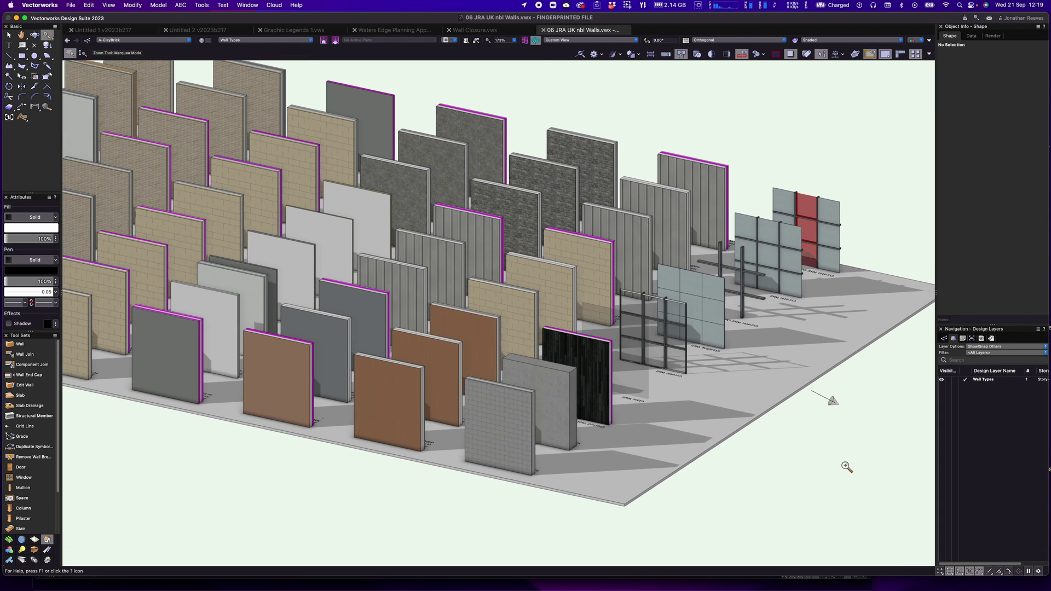
Select the dark stone wall to inspect it, then return to Wall Closure.vwx
key("x")
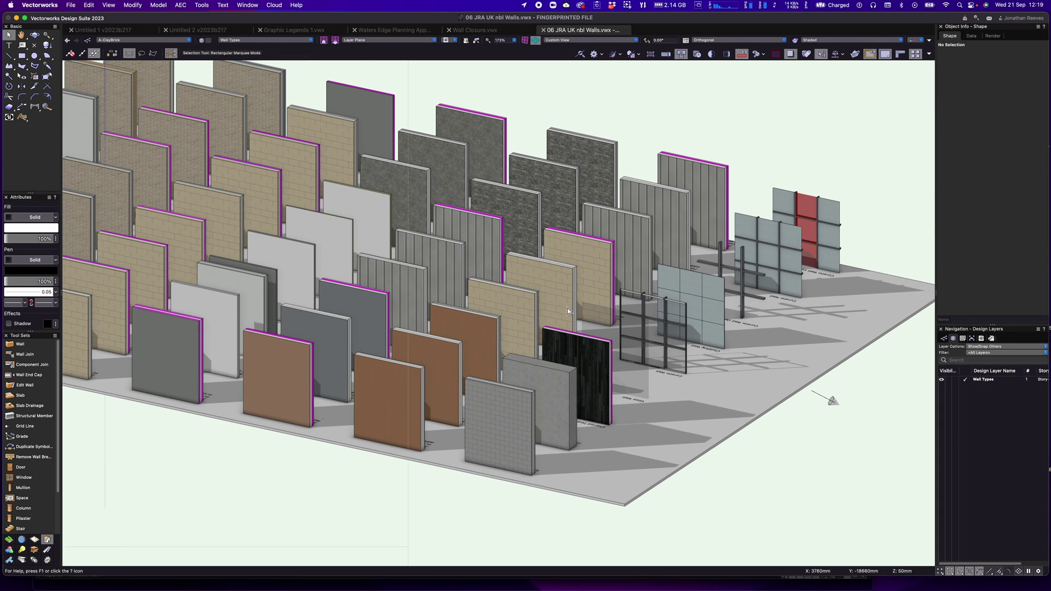
left_click(535, 195)
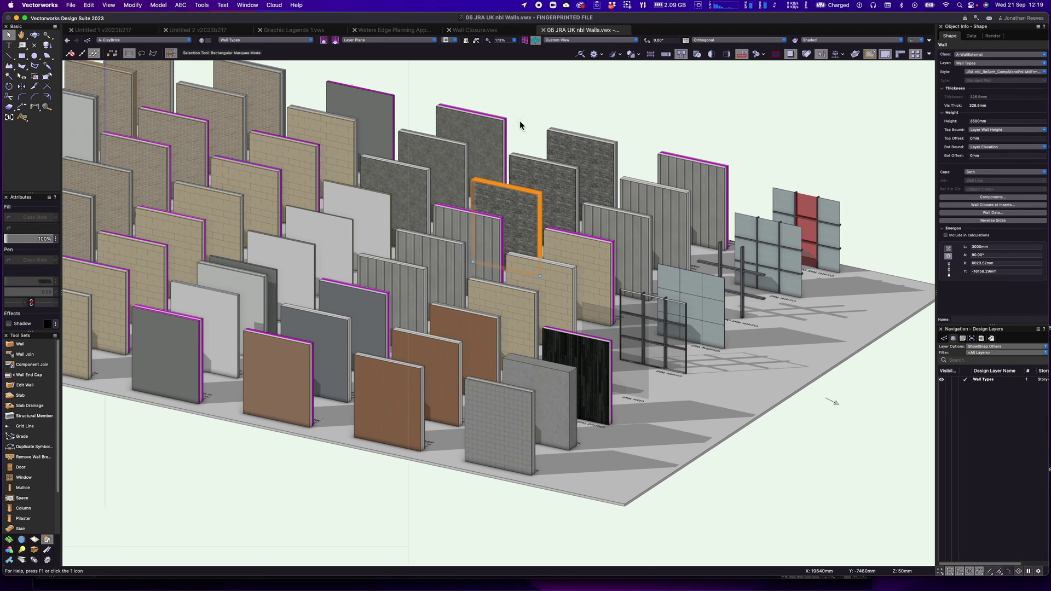
left_click(476, 32)
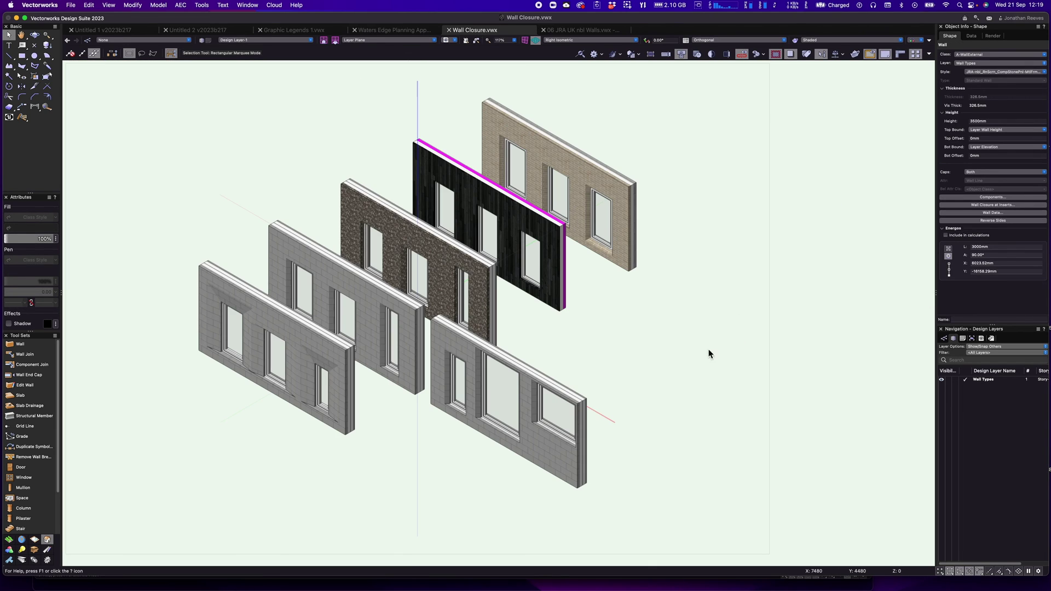
Replace the rubble-stone wall with the library's dark stone panel wall style
left_click(612, 248)
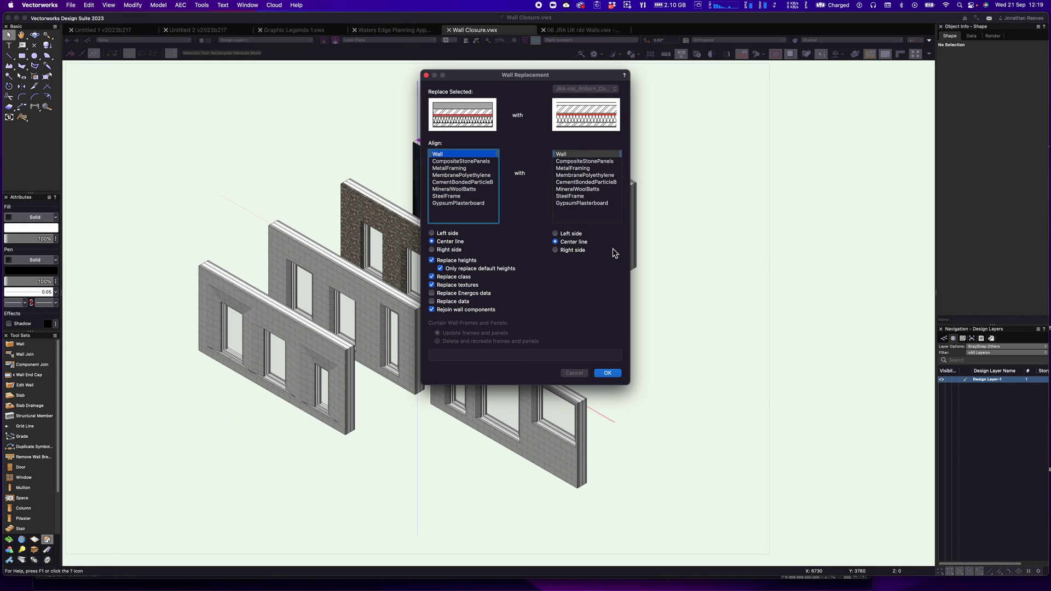
left_click(616, 372)
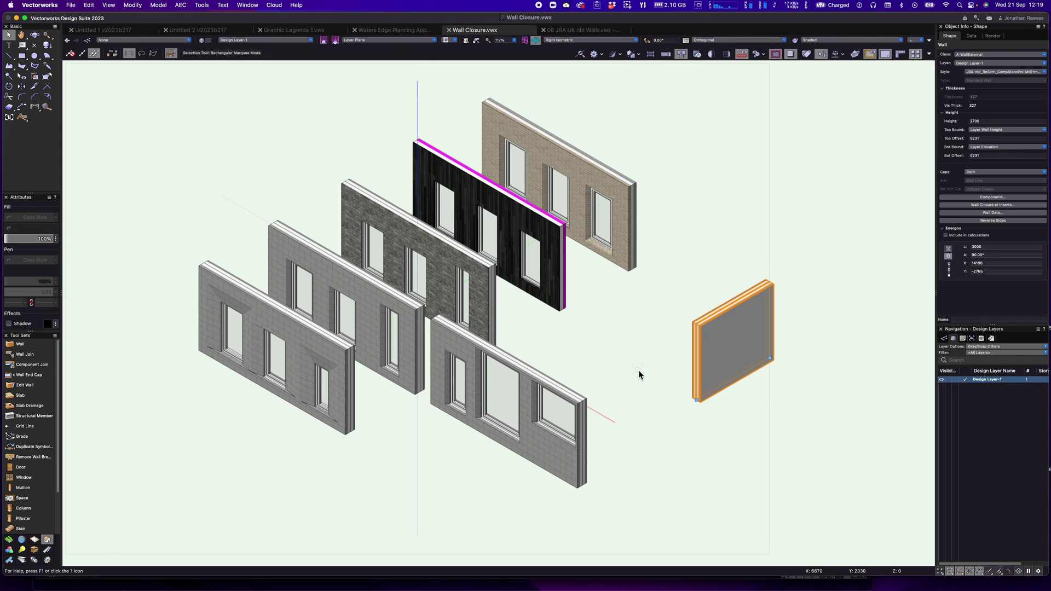
left_click(633, 346)
middle_click_drag(633, 346, 611, 375, "shift")
Apply the picked stone panel style to the middle wall with Eyedropper Put Down
key("alt")
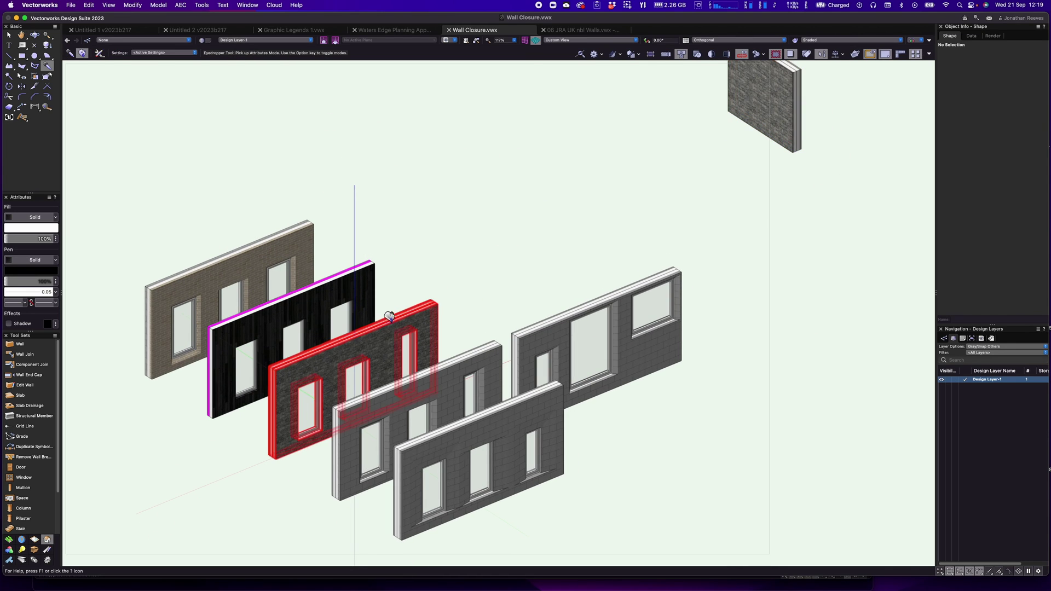
left_click(383, 321)
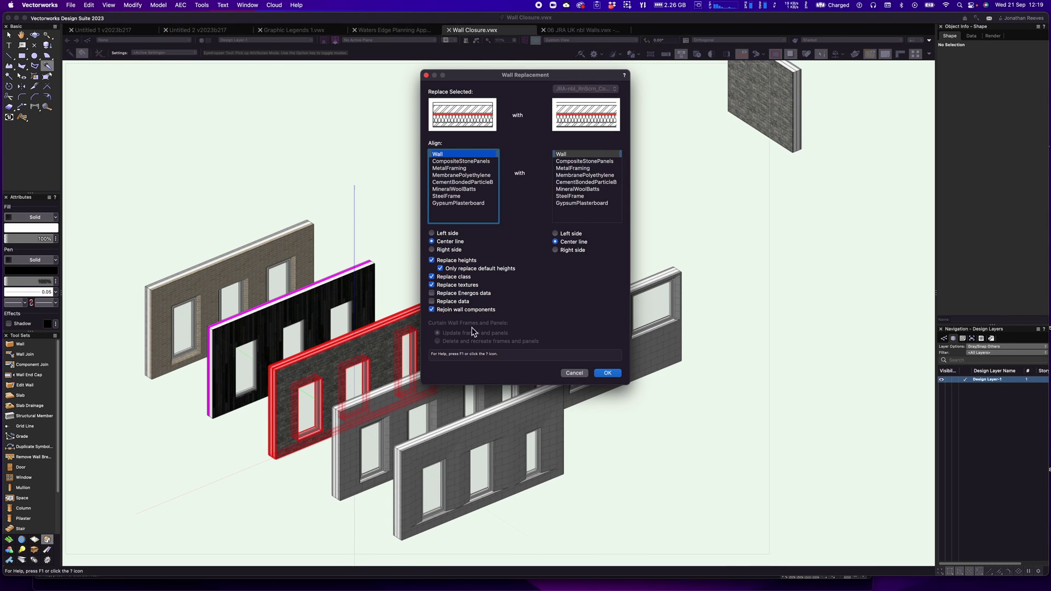
left_click(607, 373)
Edit the dark stone wall's style and open its Wall Closure at Inserts settings
scroll(417, 363, "up", 5)
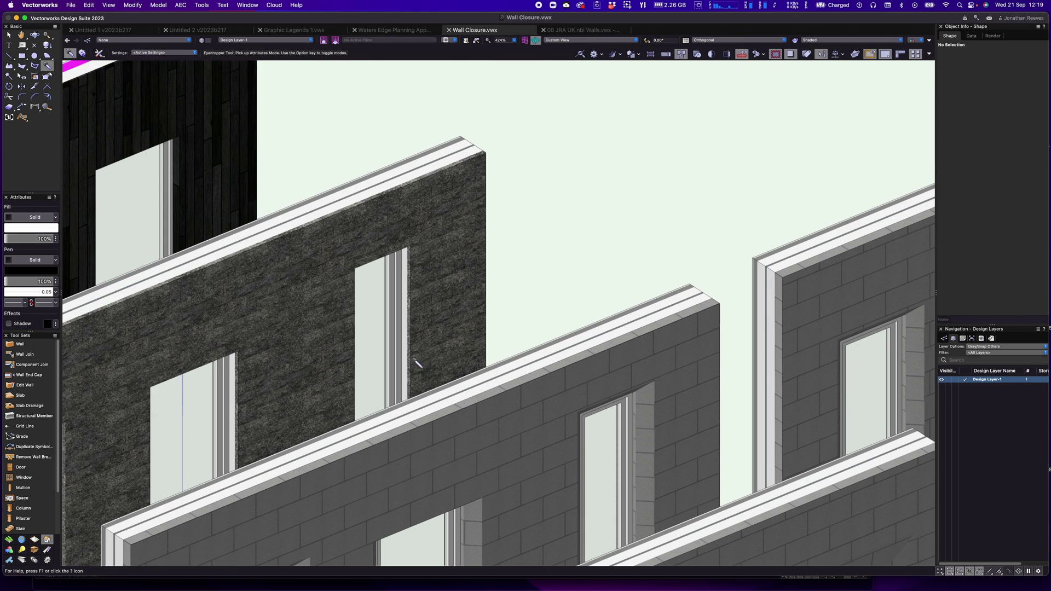
key("x")
left_click(404, 236)
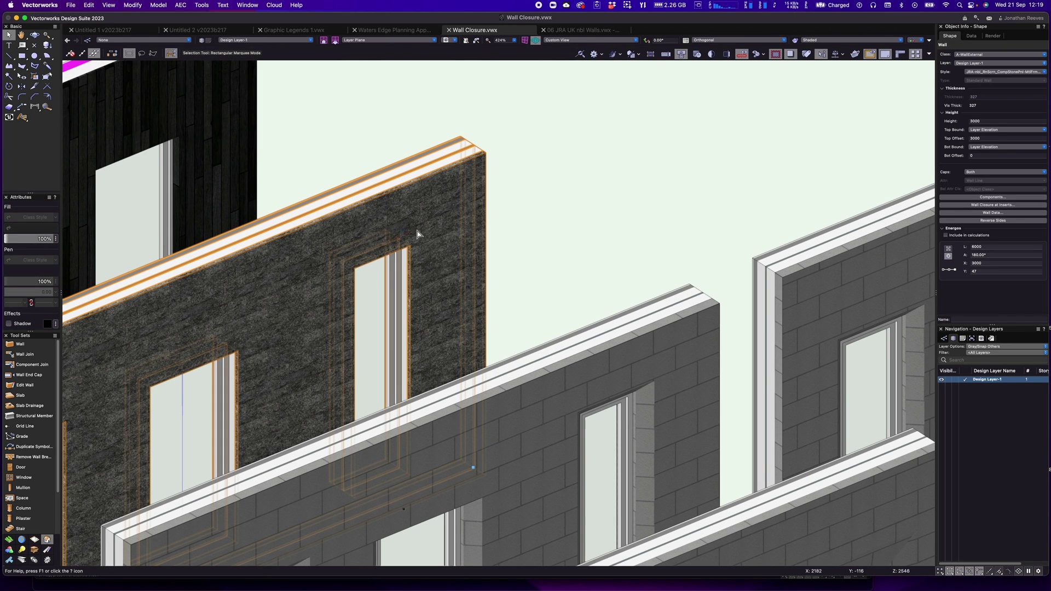
left_click(997, 72)
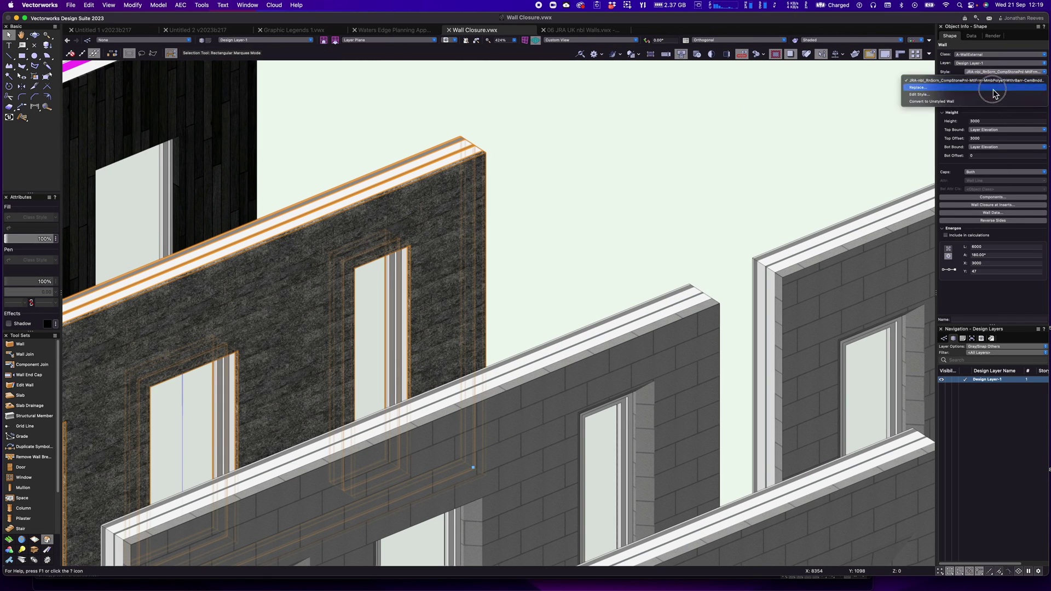
left_click(983, 103)
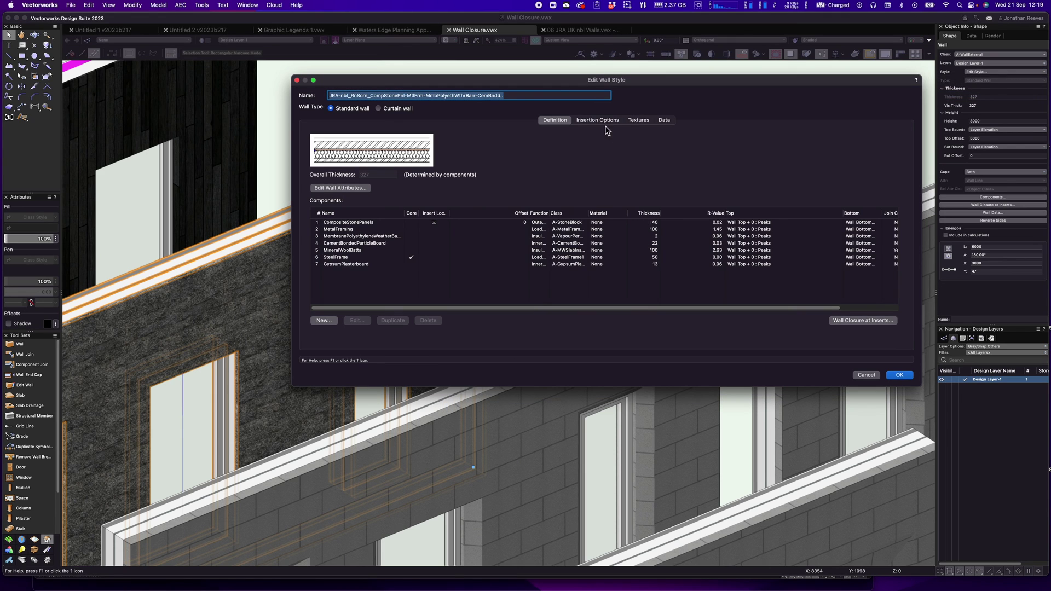
left_click(863, 321)
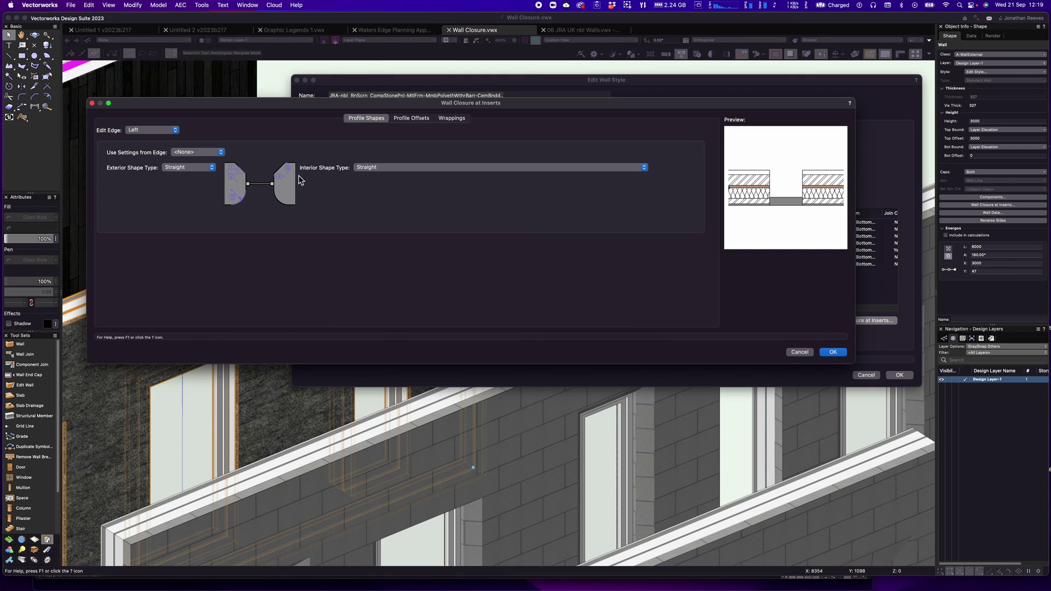
Set the exterior closure shape to Splay with a 45° angle and 100 diagonal
left_click(204, 171)
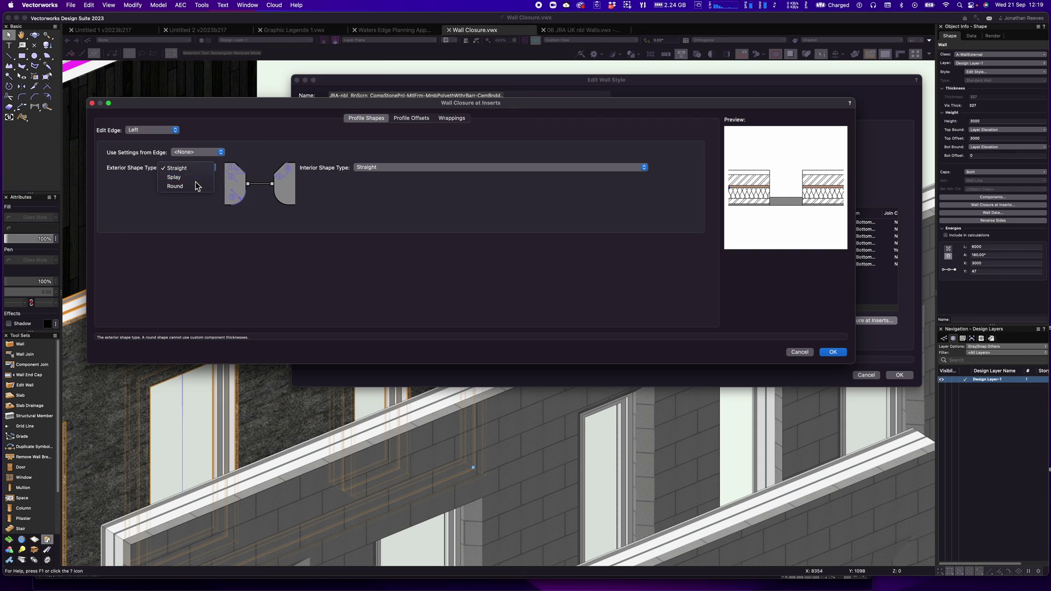
left_click(191, 177)
left_click(189, 191)
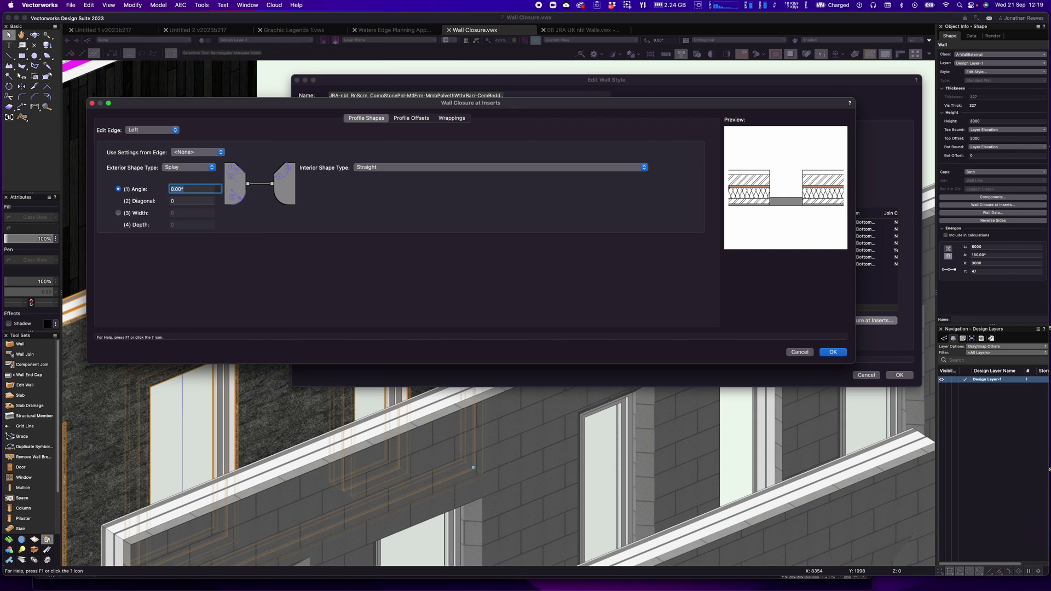
left_click(204, 201)
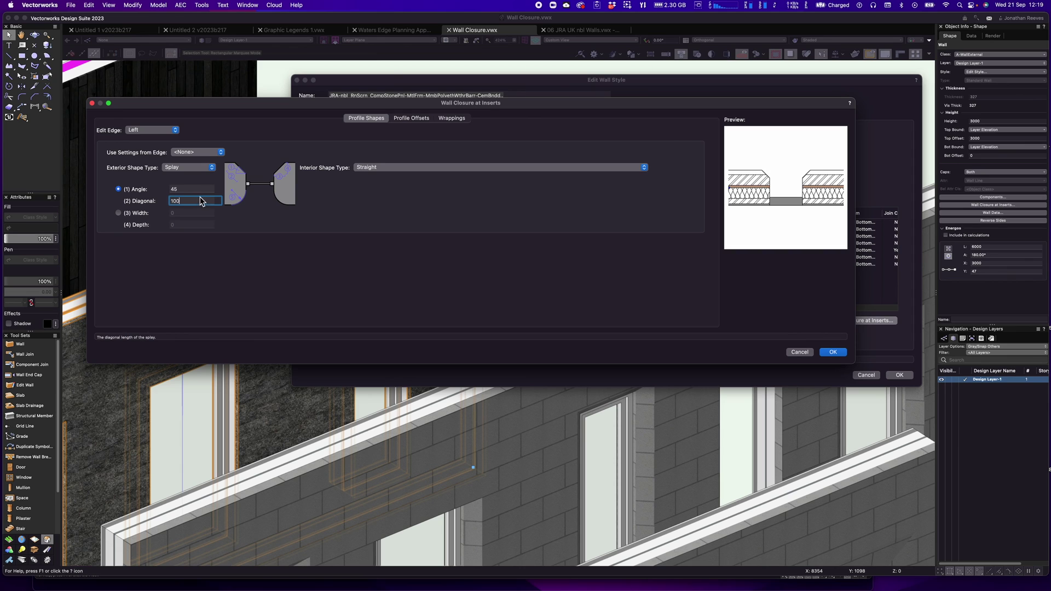
key("Tab")
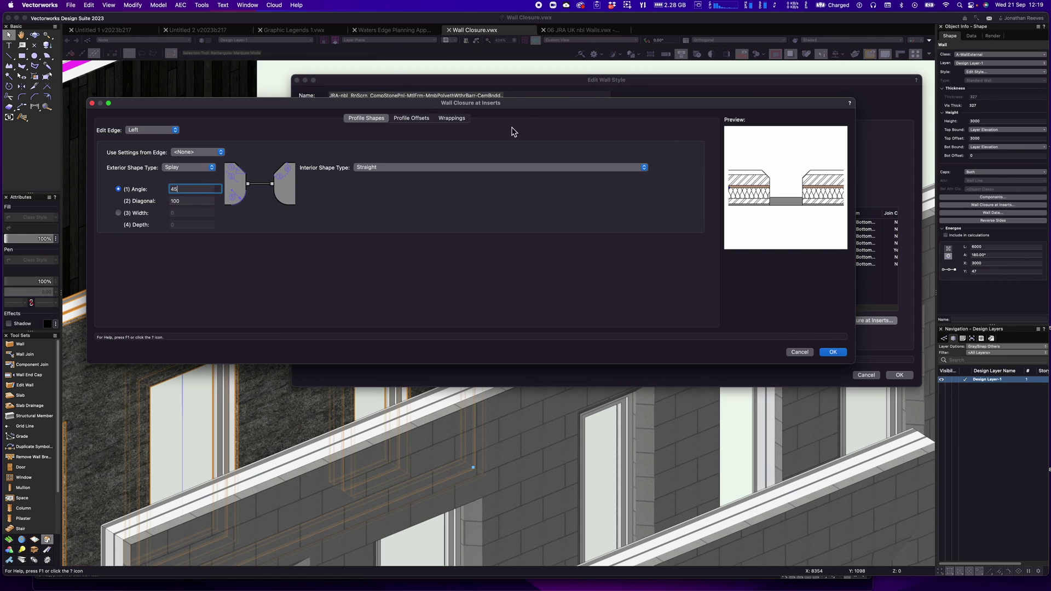
Wrap CompositeStonePanels back to MineralWoolBatts and accept both wall style dialogs
left_click(452, 119)
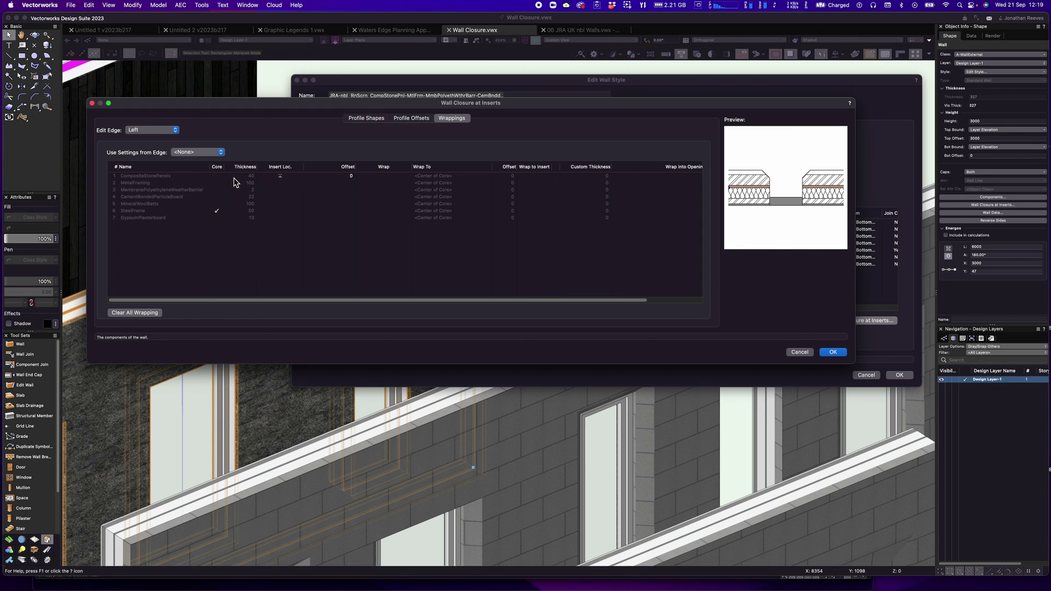
left_click(488, 177)
left_click(386, 178)
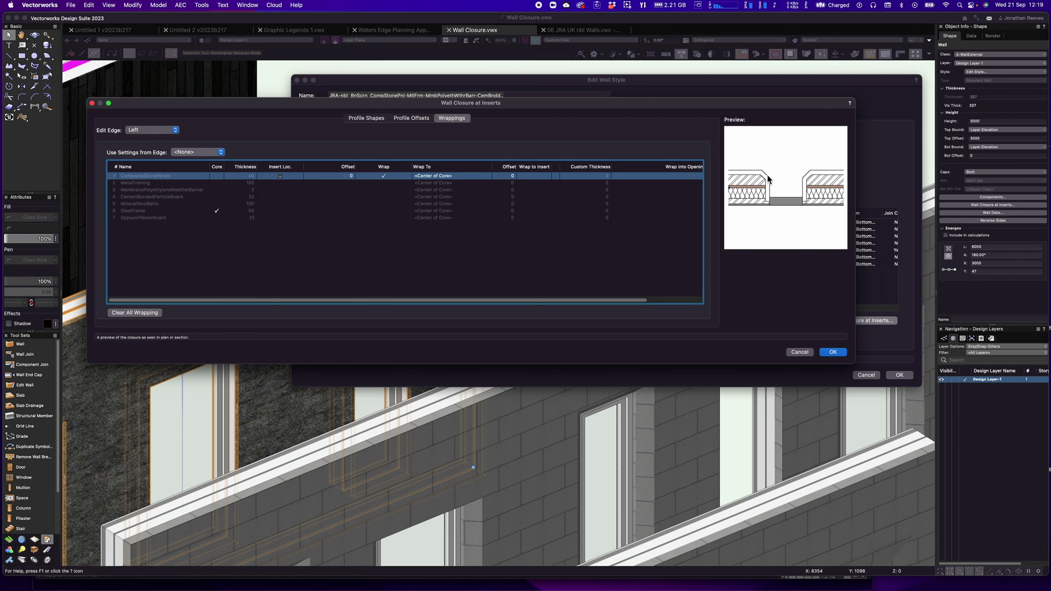
left_click(484, 176)
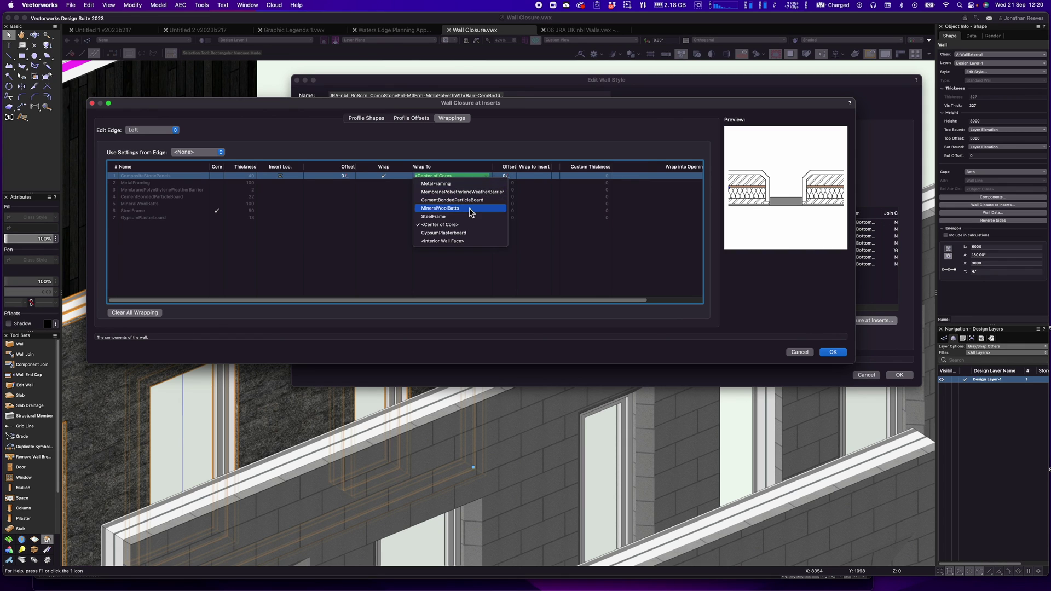
left_click(469, 208)
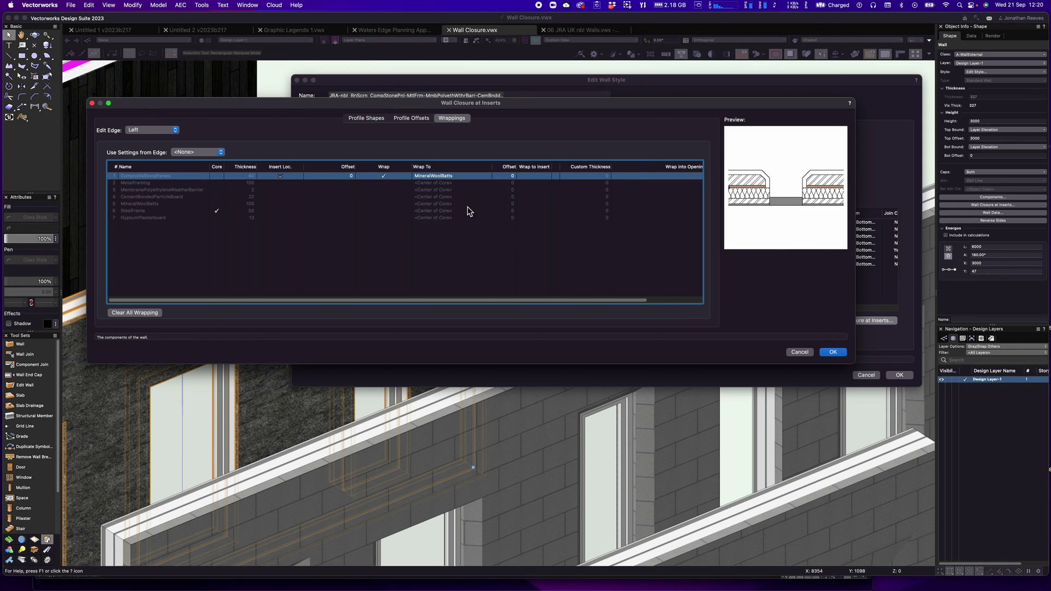
left_click(832, 352)
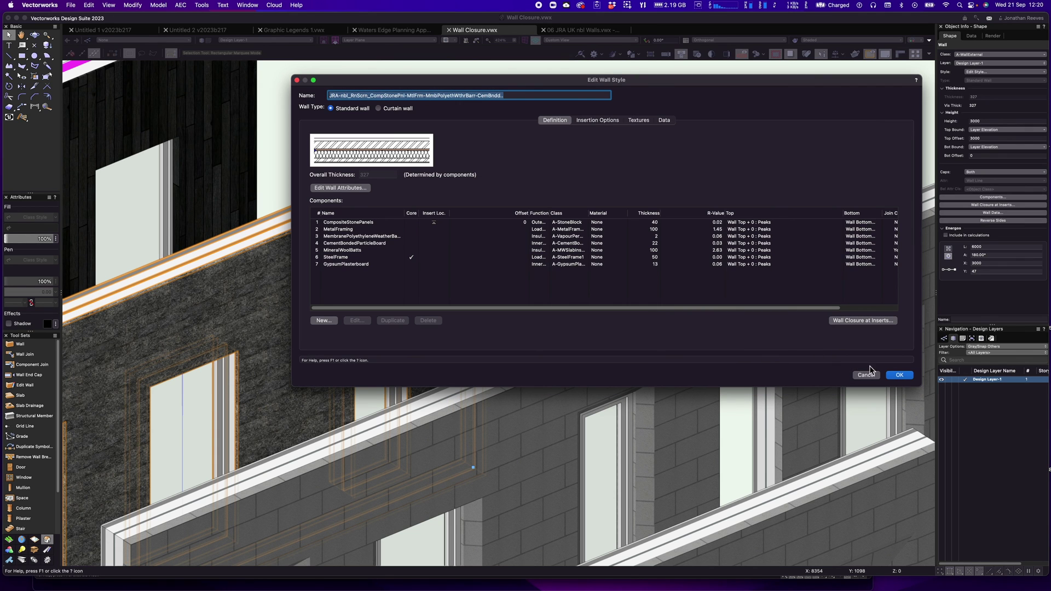
left_click(898, 375)
Update the walls with the edited stone style and view them deselected in Top/Plan
left_click(608, 373)
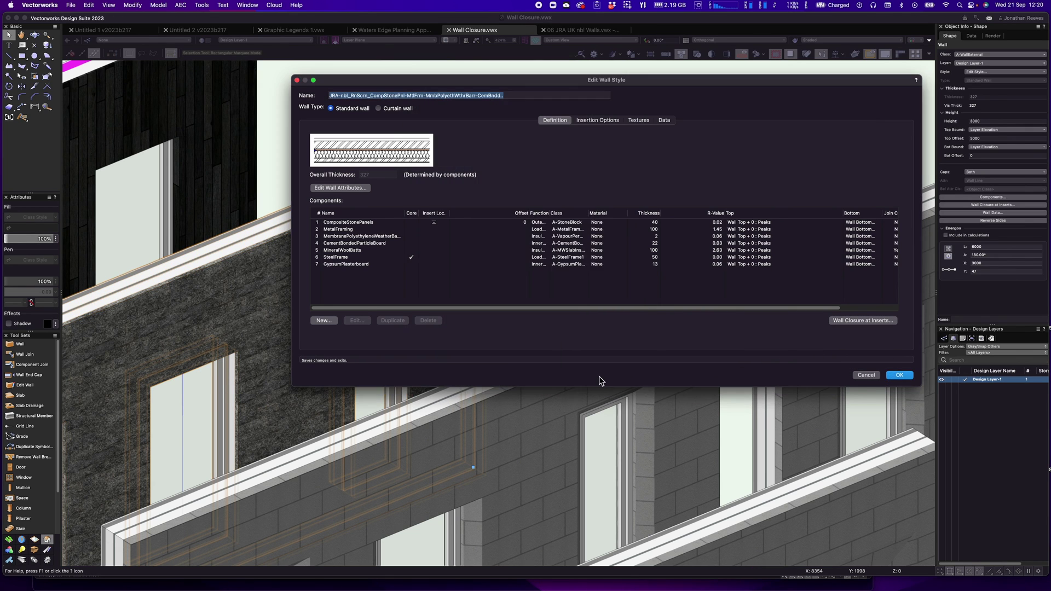
middle_click_drag(599, 376, 510, 321, "shift")
key("super+5")
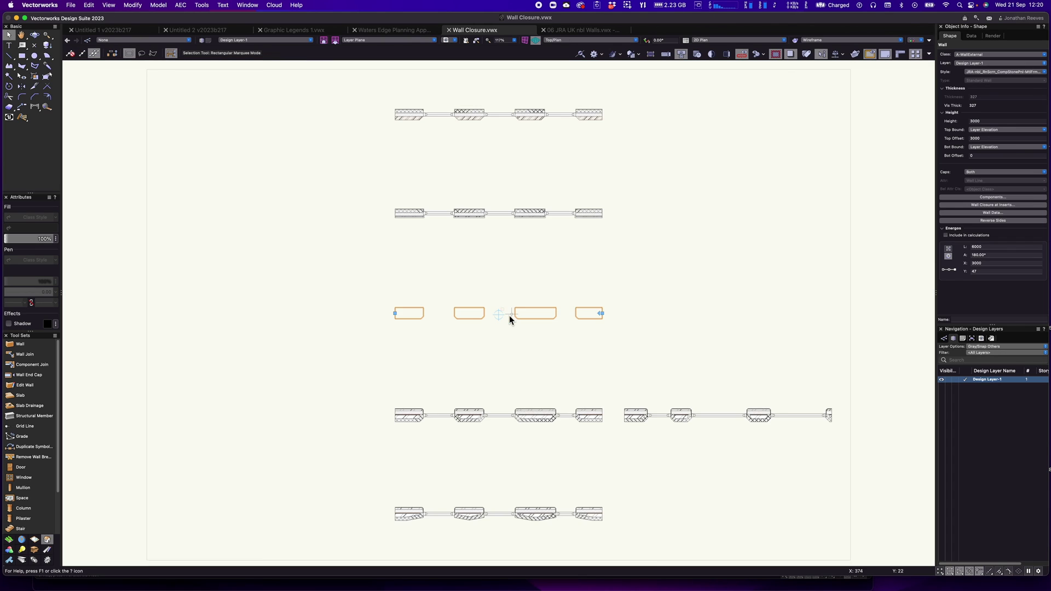
key("x")
left_click(594, 296)
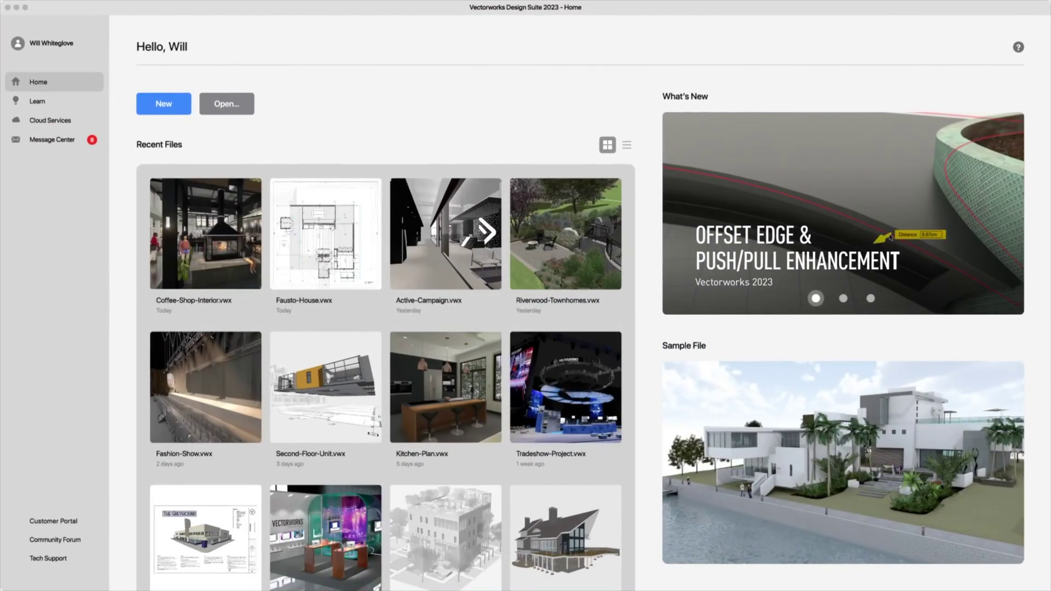
Open recent file Active-Campaign.vwx at Saved View-2, then return to the Home screen
double_click(447, 237)
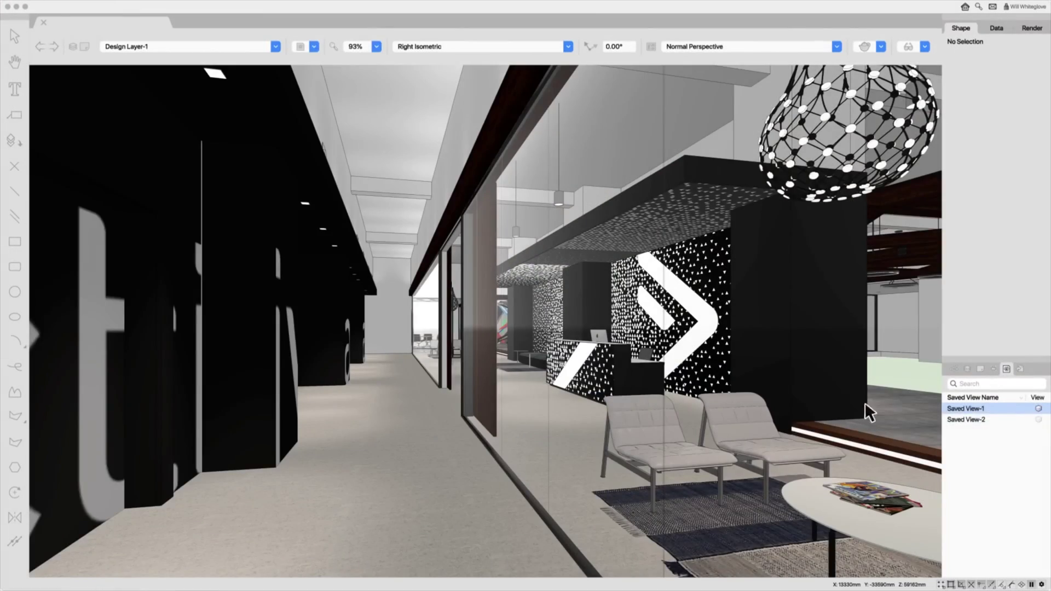
double_click(991, 419)
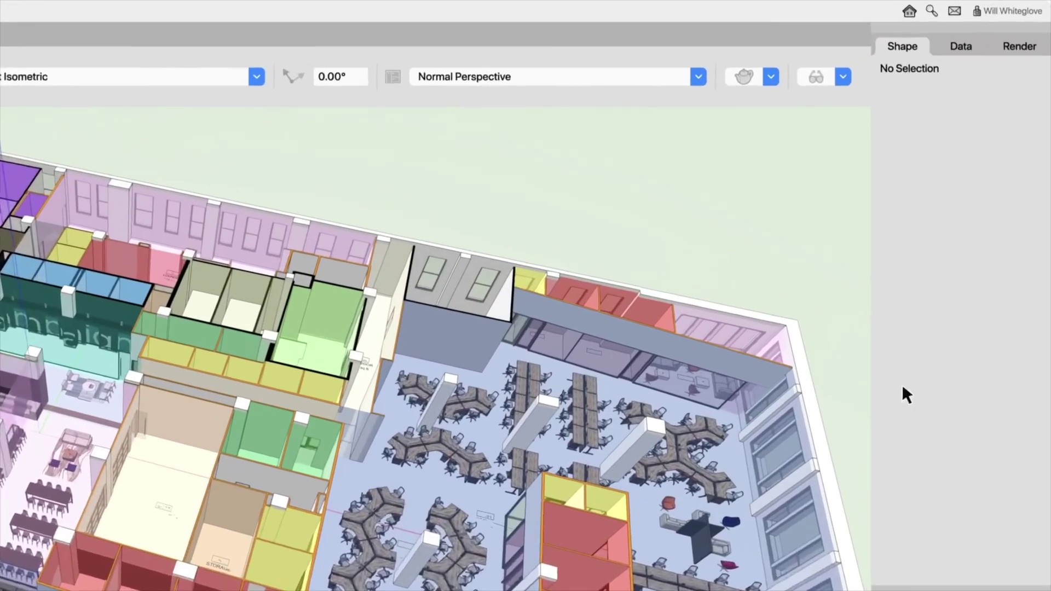
left_click(908, 11)
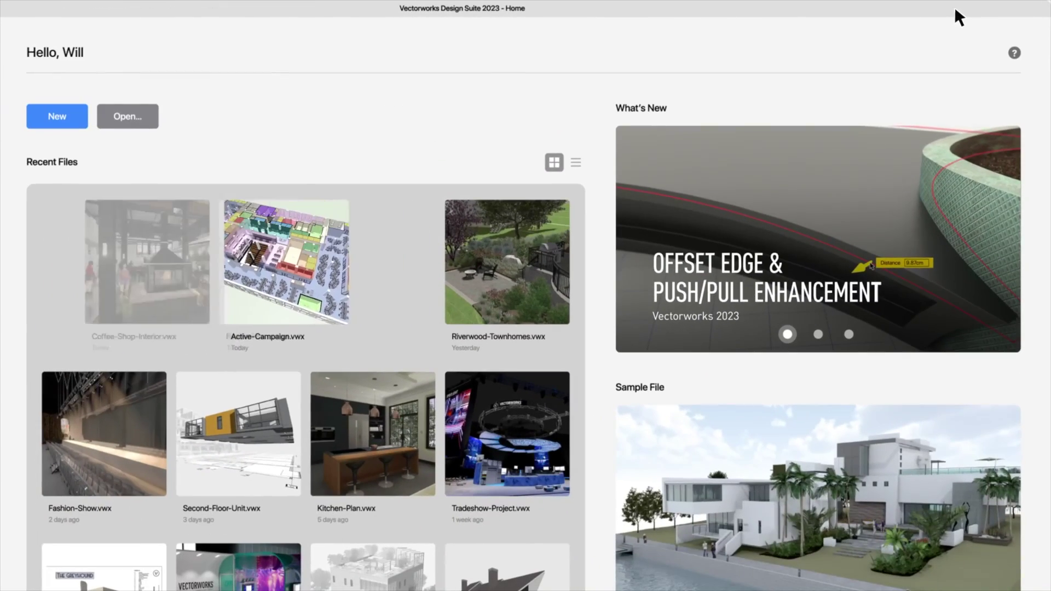
Browse the second and third What's New slides, then the Message Center and Cloud Services pages
left_click(819, 334)
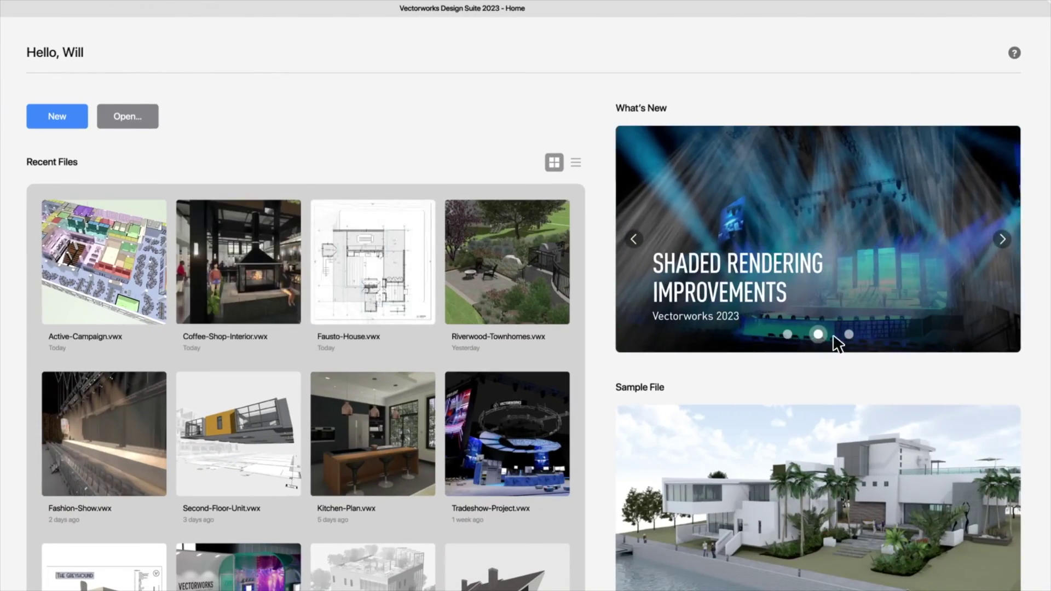
left_click(849, 334)
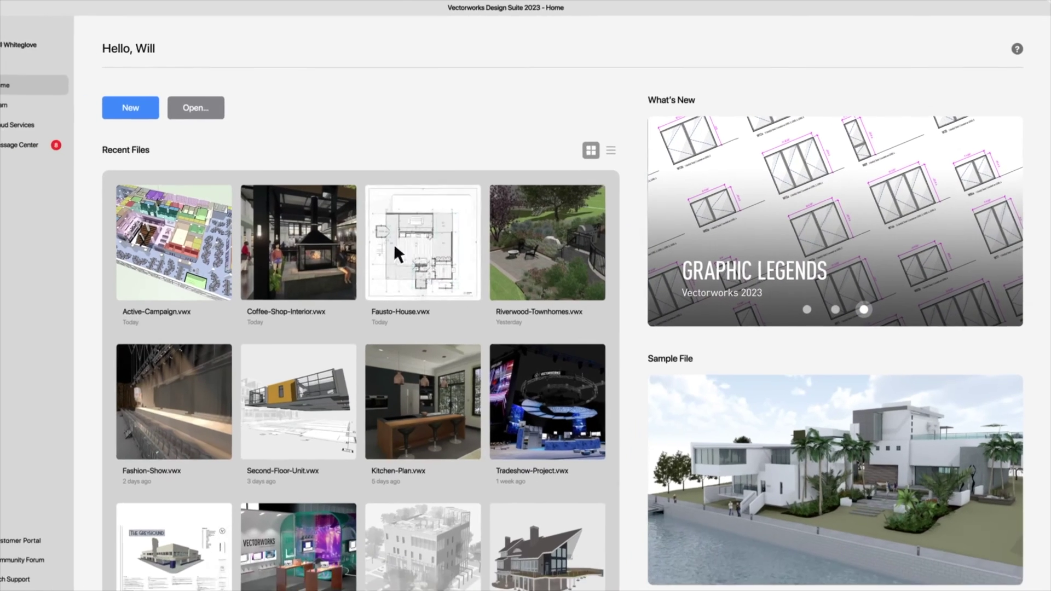
left_click(42, 144)
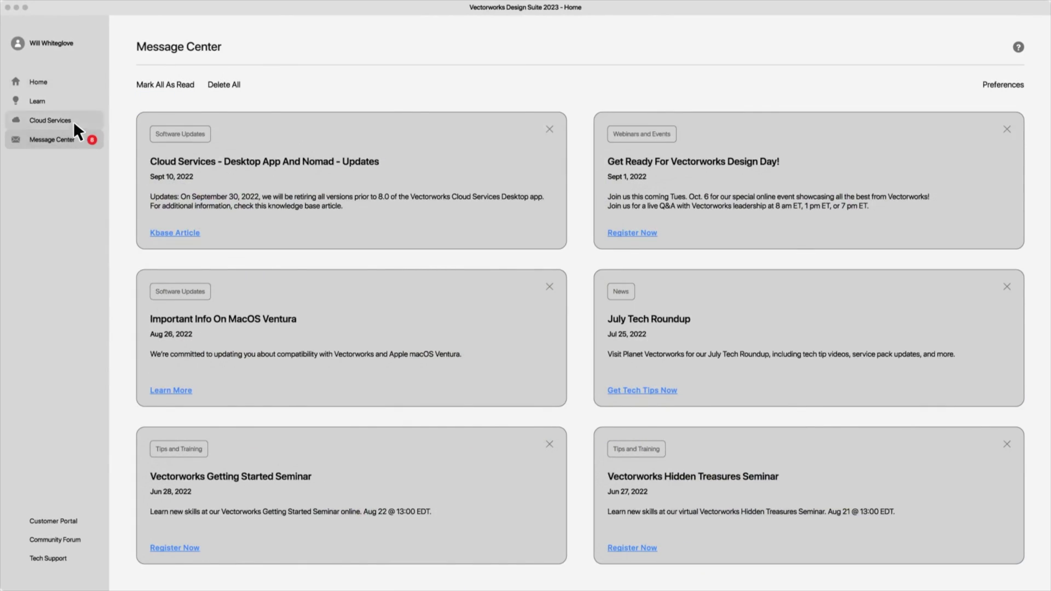
left_click(73, 121)
Go to the Learn page and open the Vectorworks University website
left_click(48, 100)
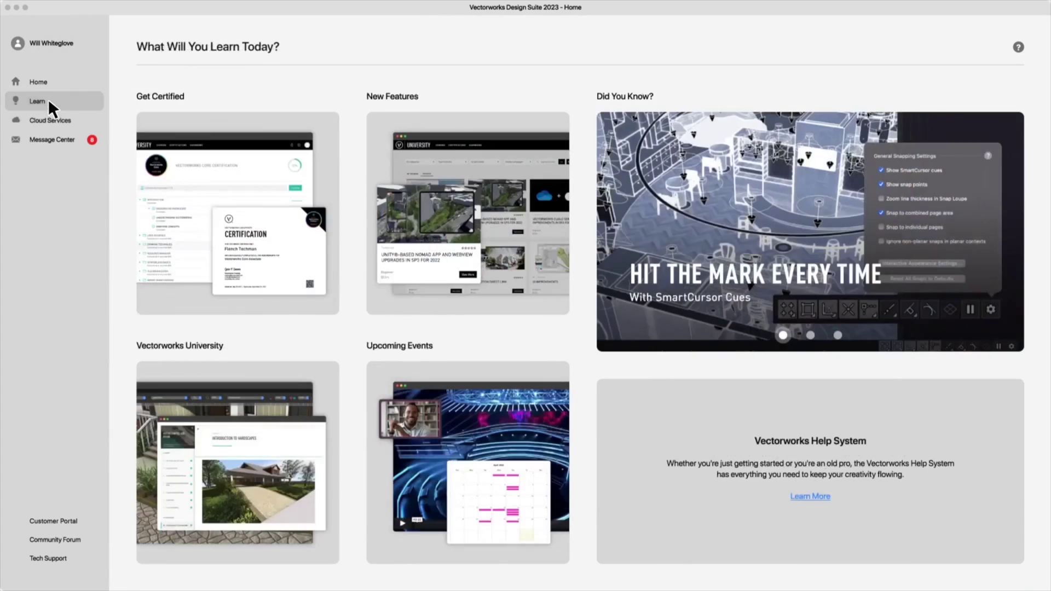
left_click(234, 457)
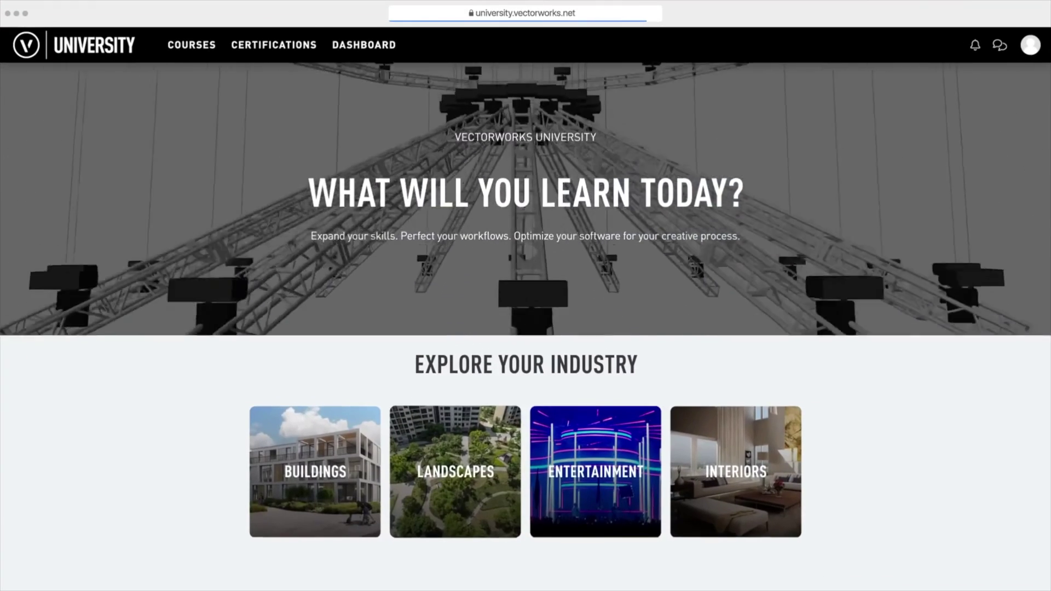
scroll(525, 328, "down", 10)
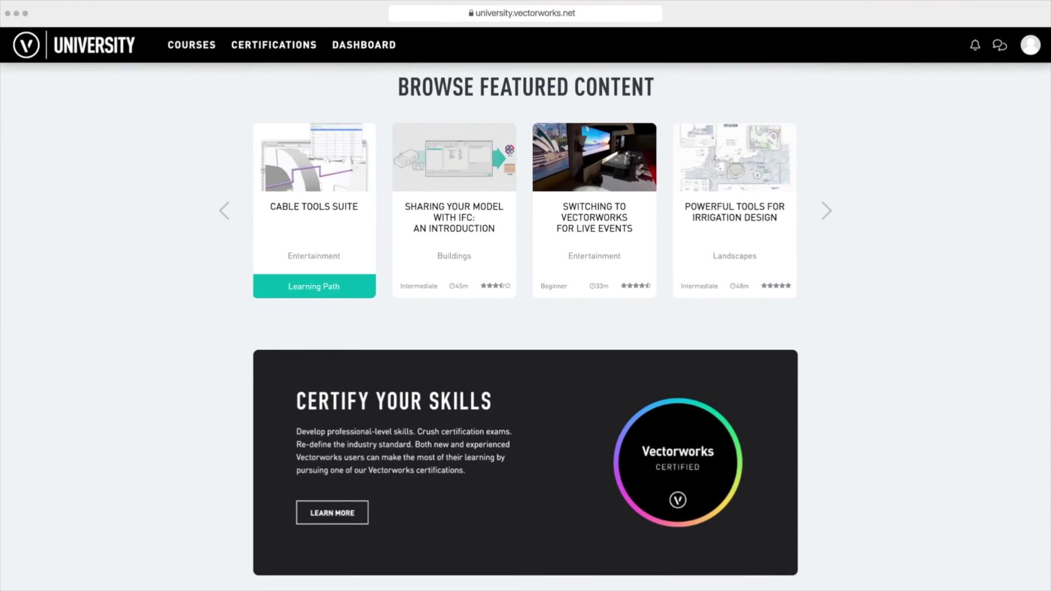